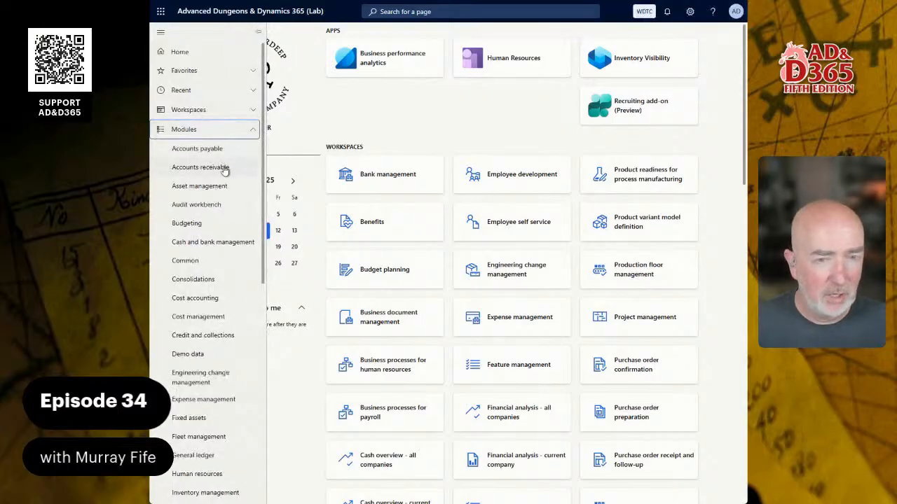
# Switch to the Word configuration guide and read the Accounts Payable journal names lab through the Vendor Payment journal instructions.
pyautogui.click(386, 117)
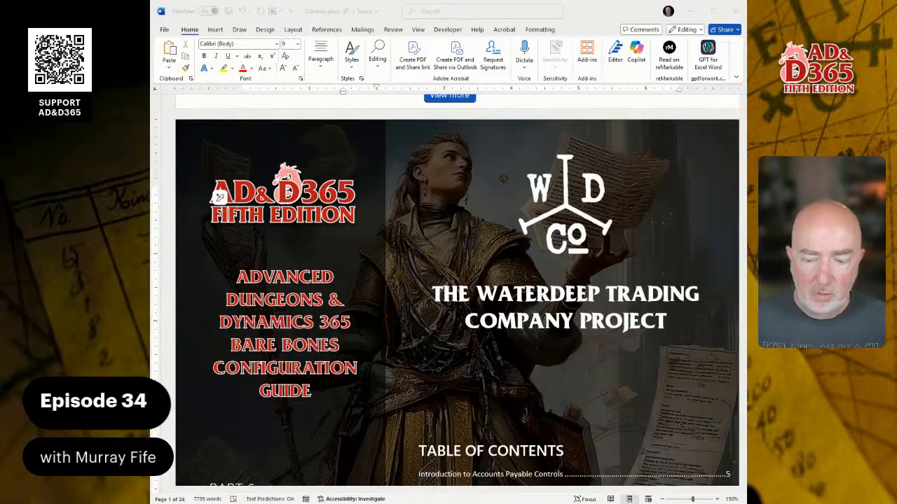
pyautogui.scroll(-3, 218, 197)
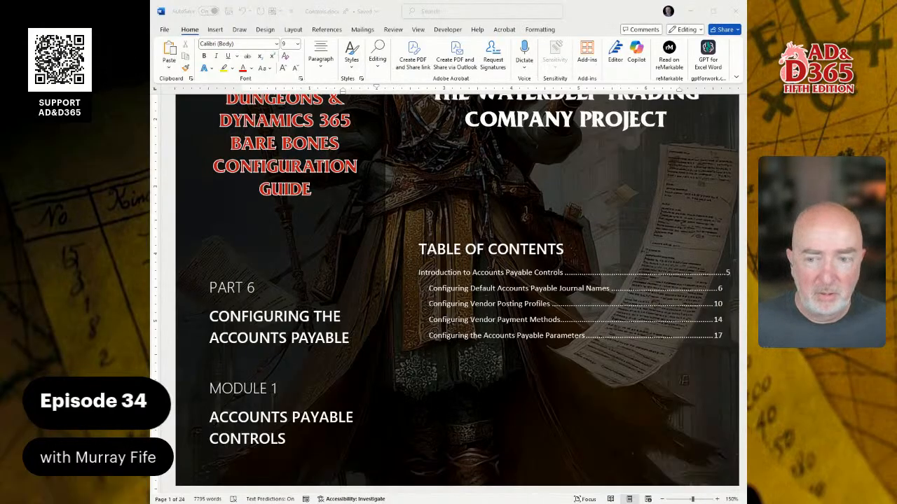
pyautogui.scroll(-15, 455, 287)
pyautogui.scroll(-20, 455, 287)
pyautogui.scroll(-20, 456, 287)
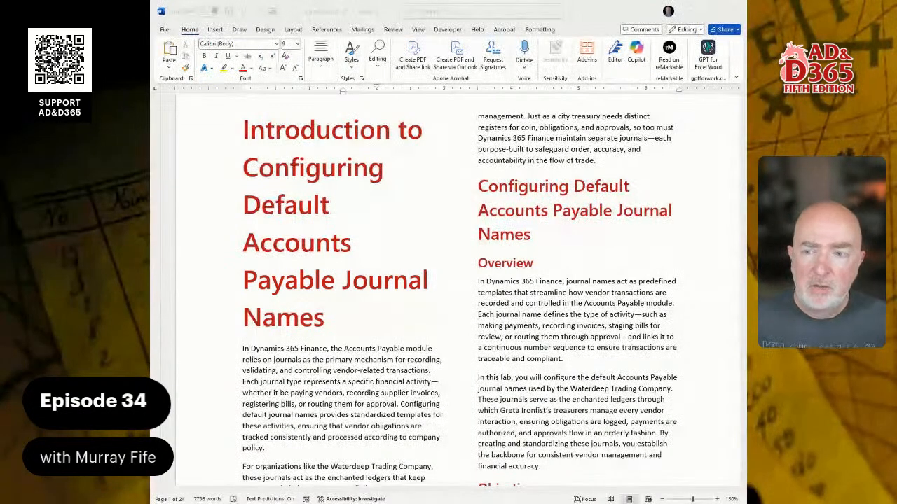
pyautogui.scroll(-2, 448, 280)
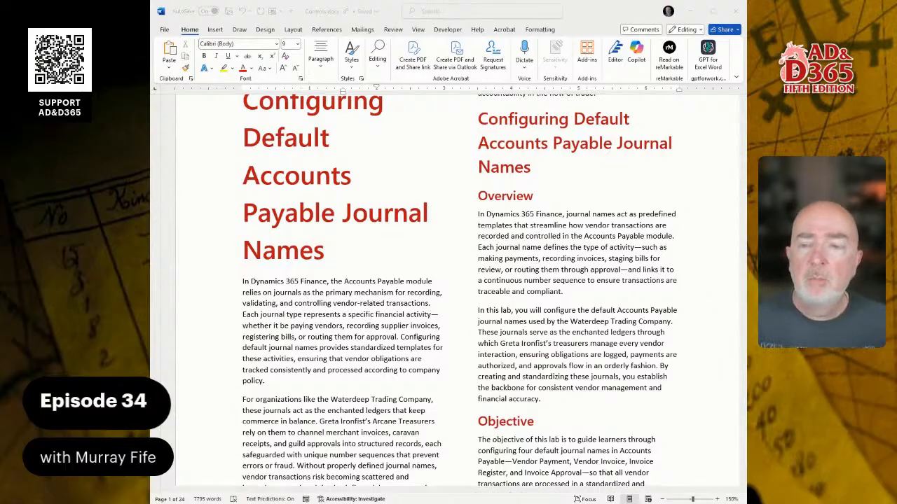
pyautogui.scroll(-10, 456, 295)
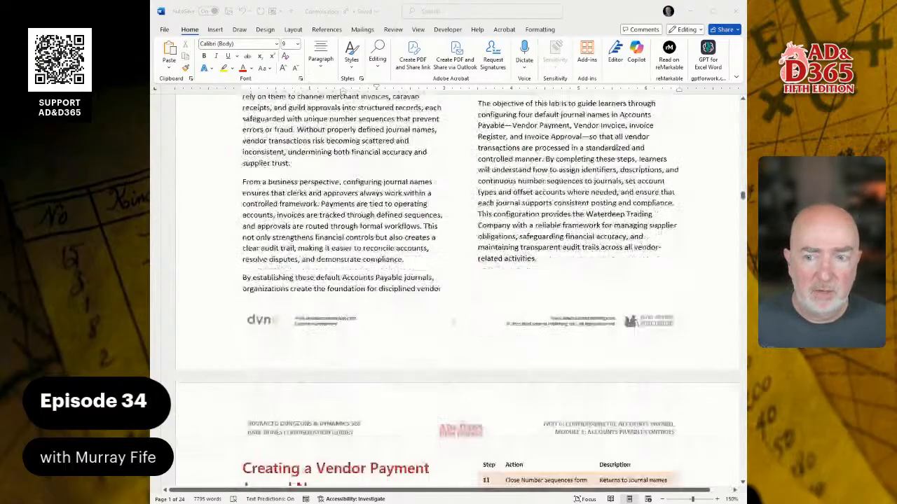
pyautogui.scroll(-5, 456, 294)
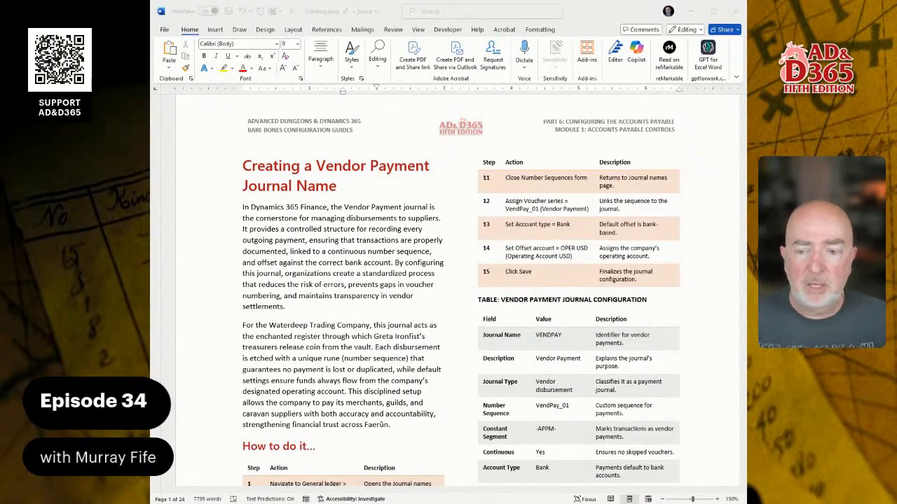
pyautogui.scroll(-10, 448, 295)
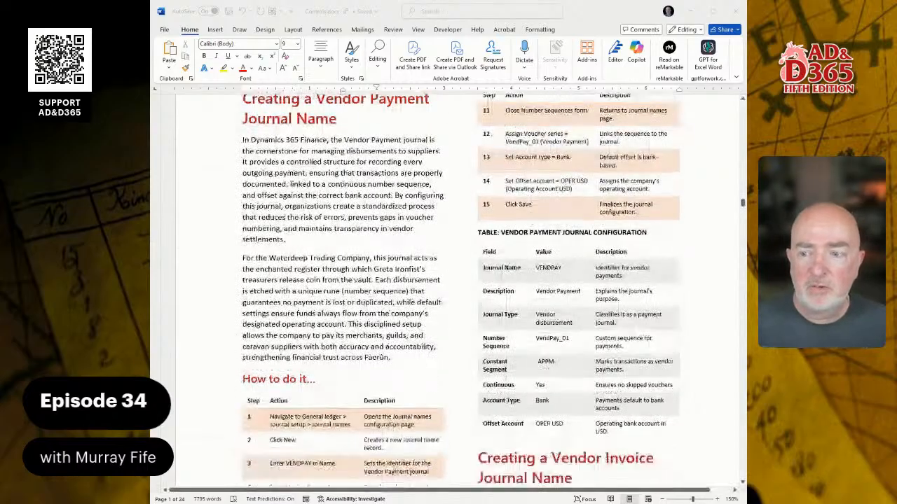
pyautogui.scroll(8, 449, 295)
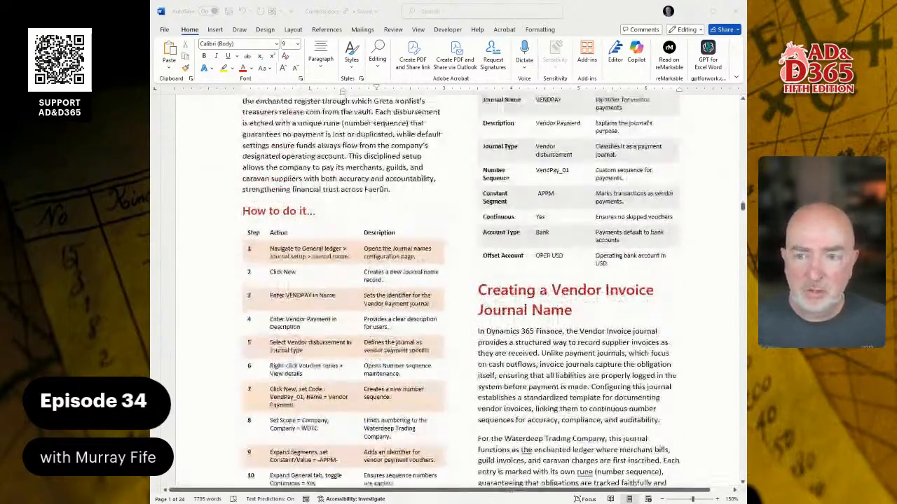
pyautogui.scroll(-3, 448, 295)
pyautogui.scroll(-2, 448, 294)
pyautogui.scroll(3, 448, 294)
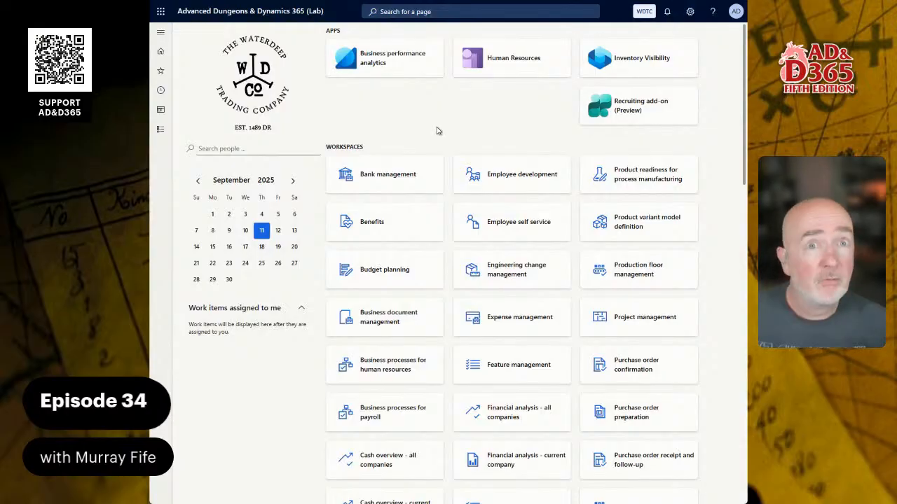
pyautogui.click(160, 130)
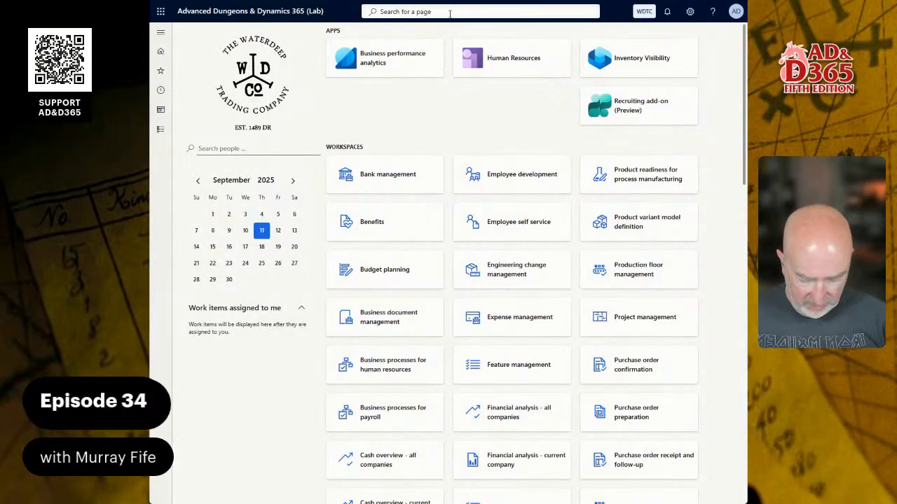
pyautogui.write('jo')
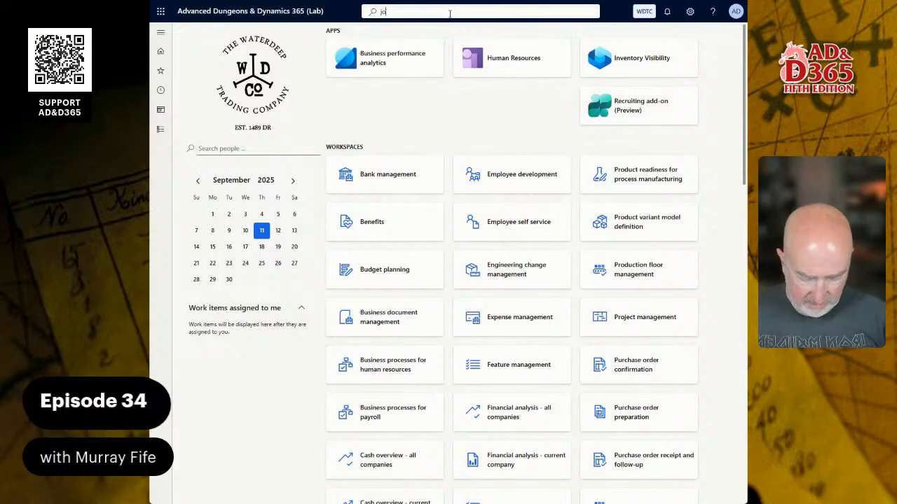
pyautogui.write('urnal nam')
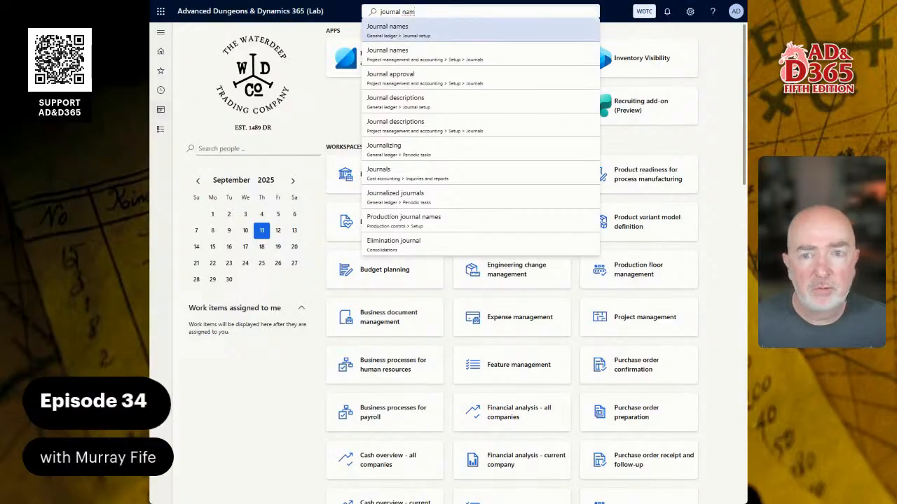
# Open the Journal names page from the General ledger module's journal setup.
pyautogui.click(161, 131)
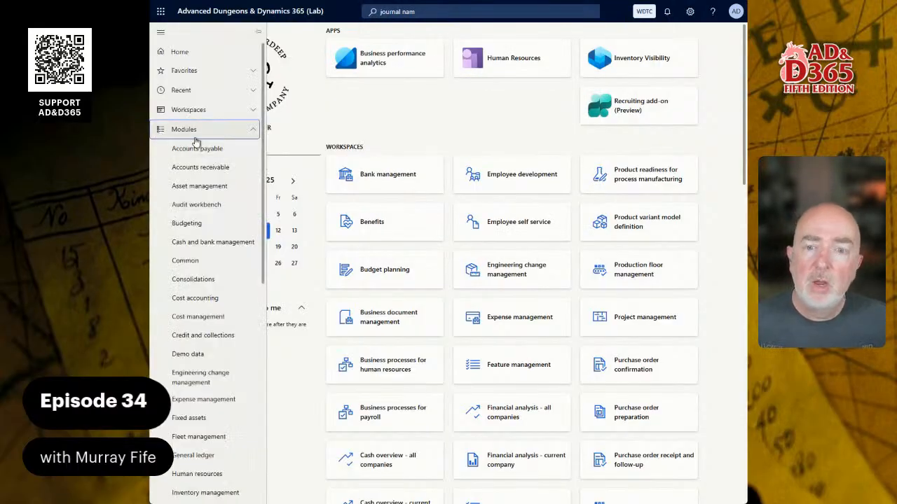
pyautogui.click(203, 455)
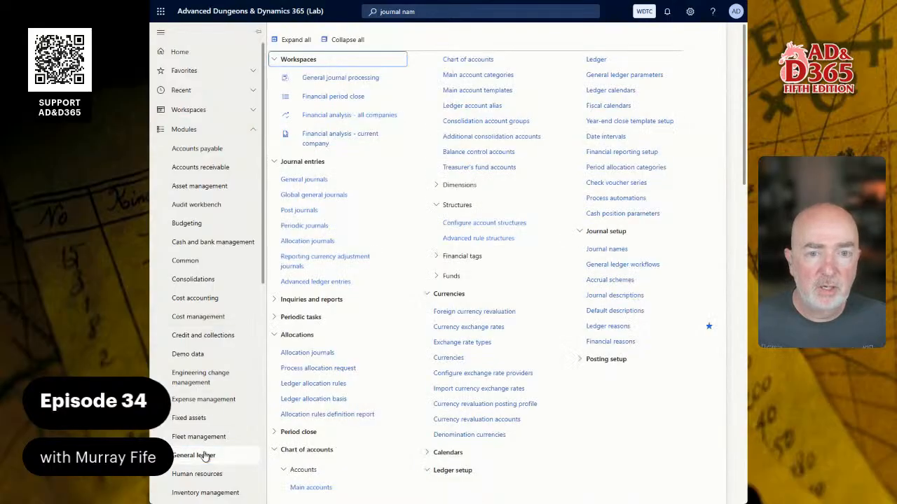
pyautogui.click(606, 250)
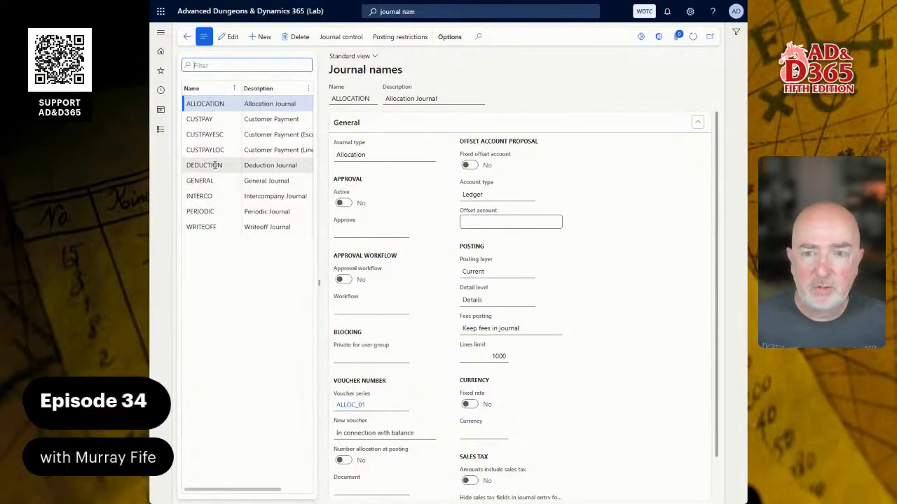
# Create a new journal name VENDPAY with the description Vendor Payment.
pyautogui.click(260, 37)
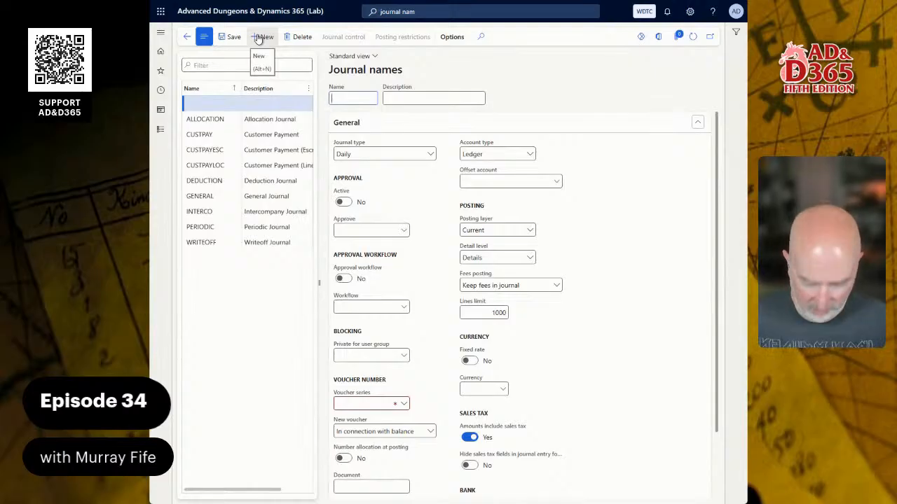
pyautogui.write('VENDPAY')
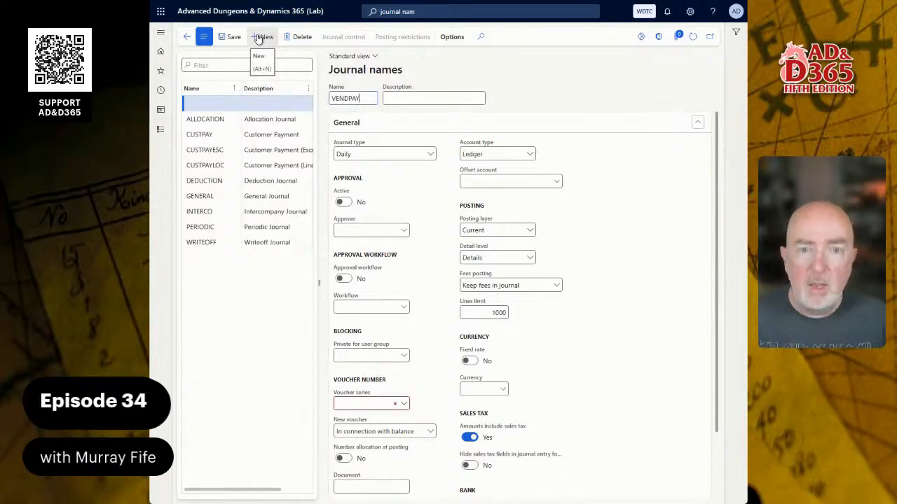
pyautogui.press('Tab')
pyautogui.write('Vendor Payment')
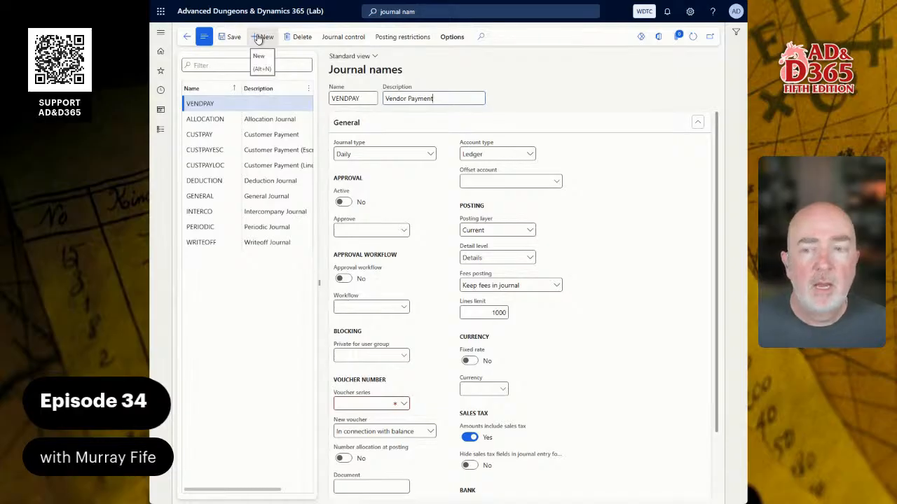
pyautogui.press('Tab')
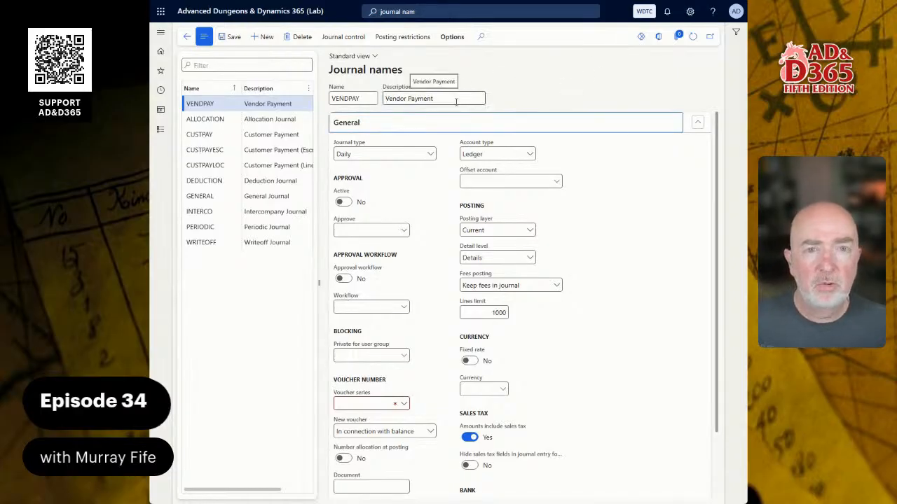
# Set the journal type of the VENDPAY journal to Vendor disbursement.
pyautogui.click(430, 155)
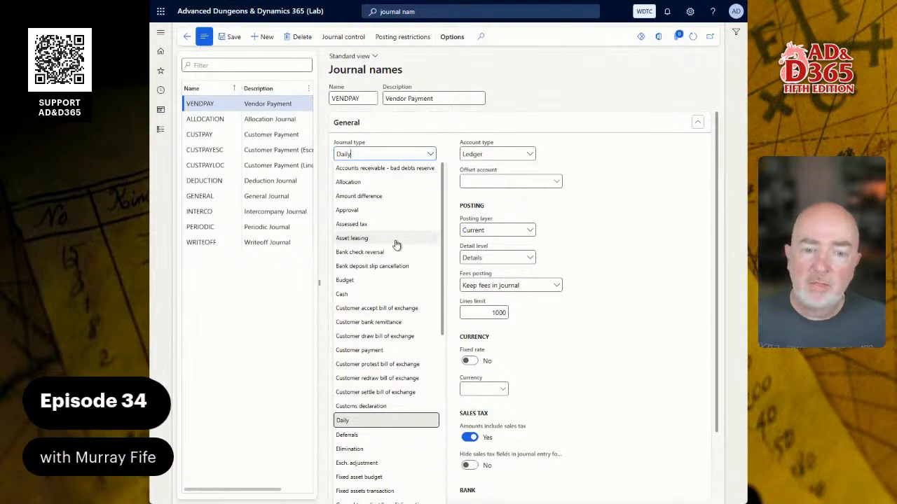
pyautogui.scroll(-5, 392, 403)
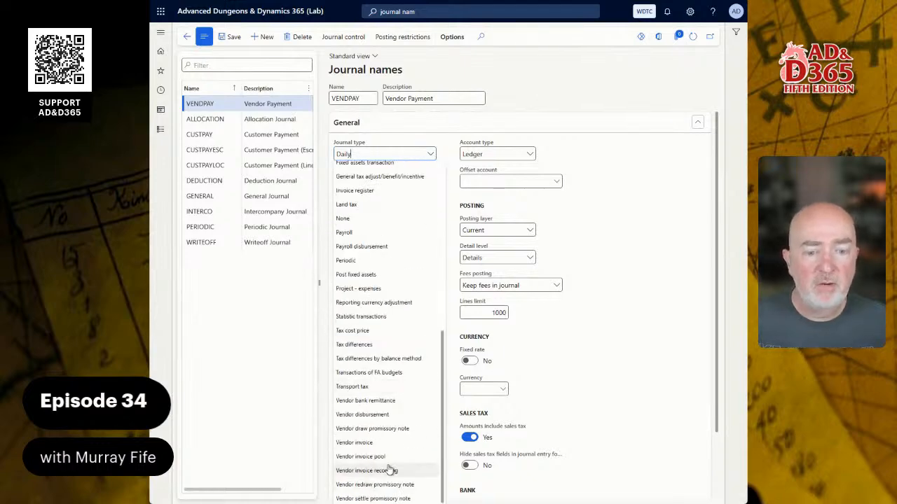
pyautogui.click(362, 414)
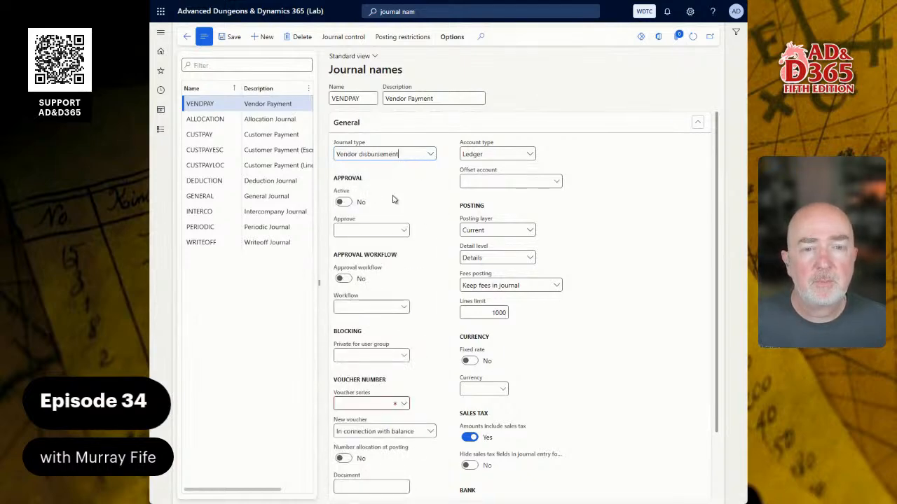
pyautogui.click(430, 154)
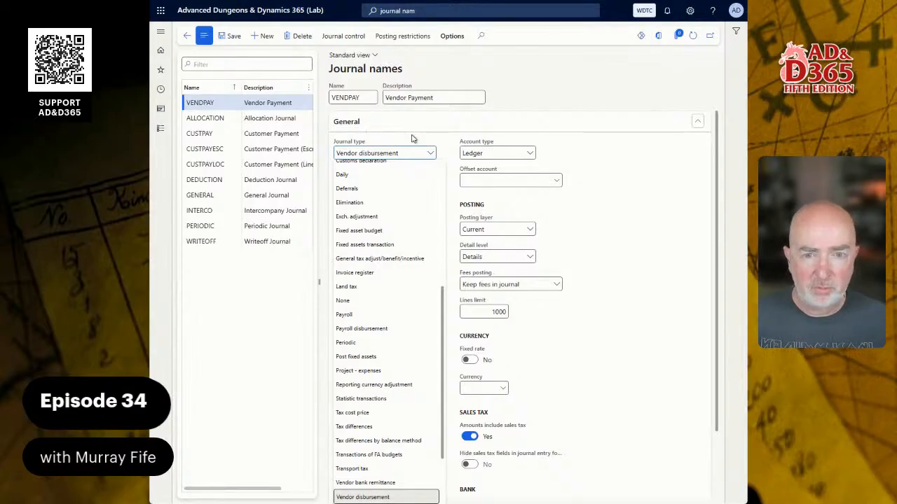
pyautogui.click(414, 147)
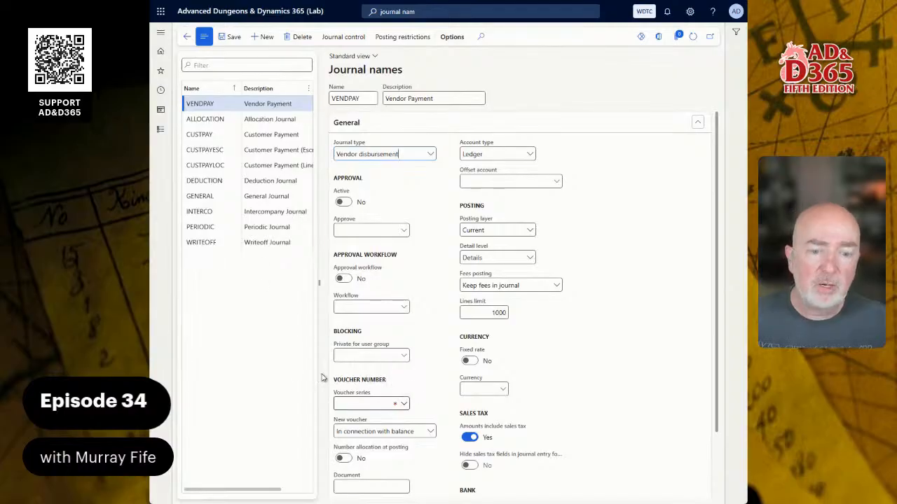
# From the voucher series details, create a new number sequence with code VENDPAY_01 and name Vendor Payment.
pyautogui.rightClick(402, 410)
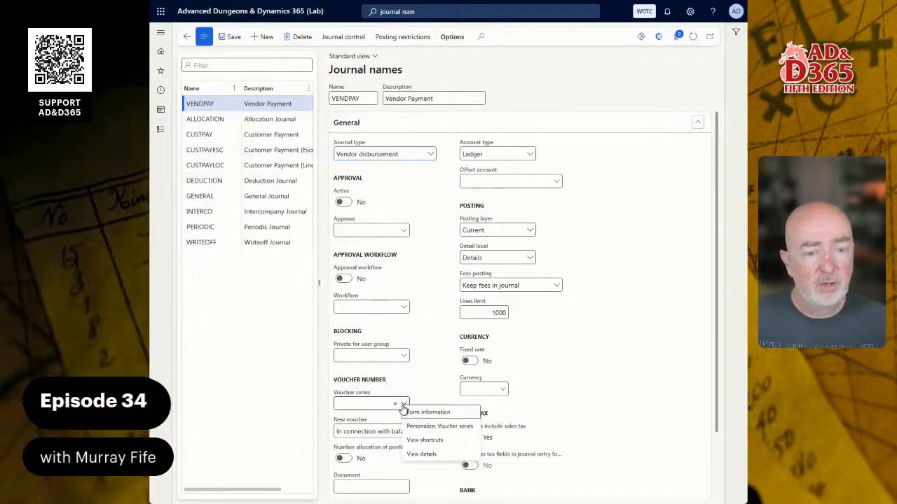
pyautogui.moveTo(418, 413)
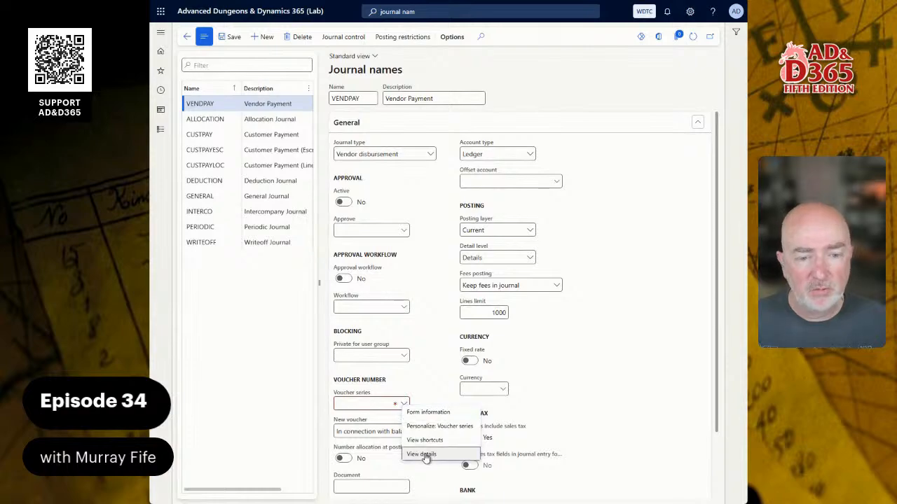
pyautogui.click(423, 454)
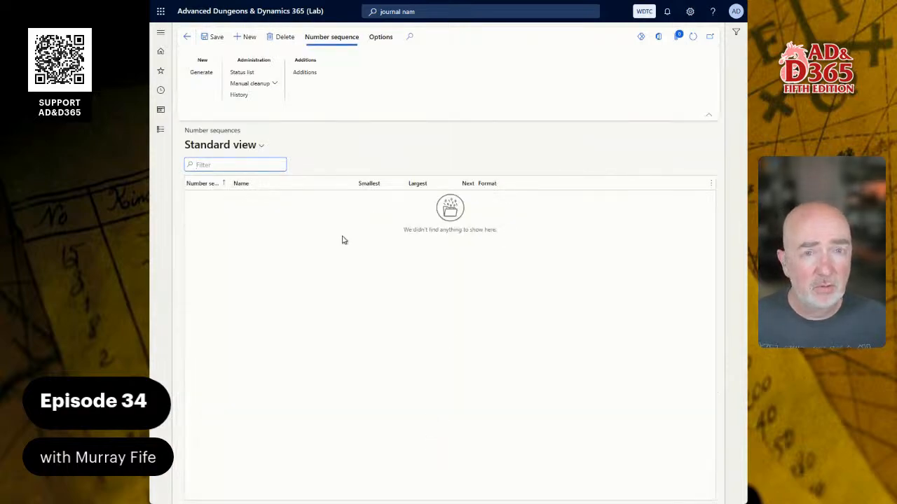
pyautogui.click(249, 38)
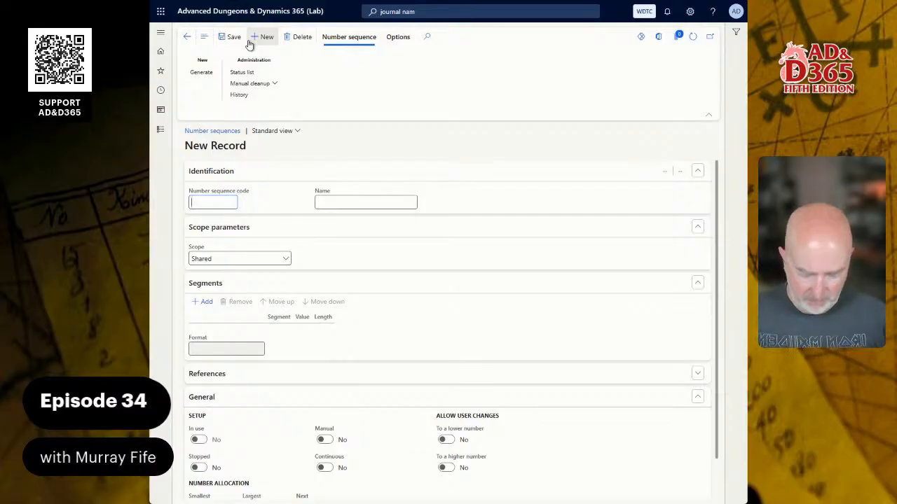
pyautogui.write('VENDPAY')
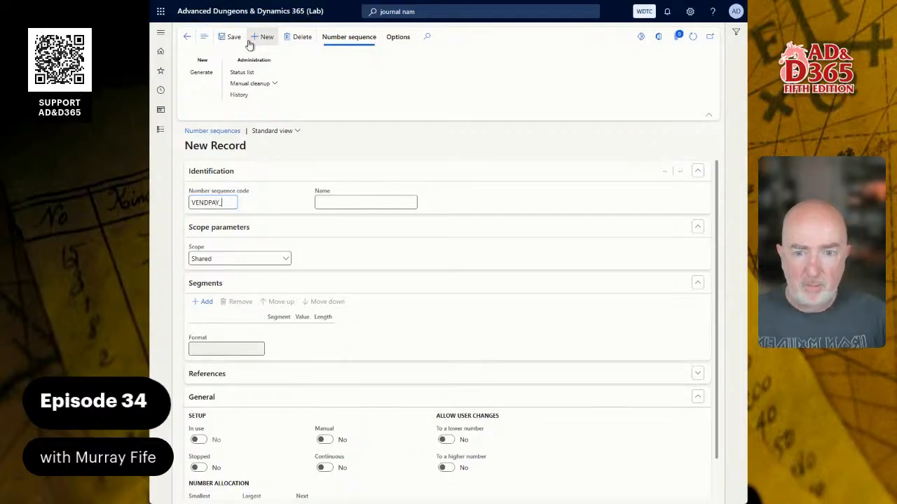
pyautogui.write('_01')
pyautogui.press('Tab')
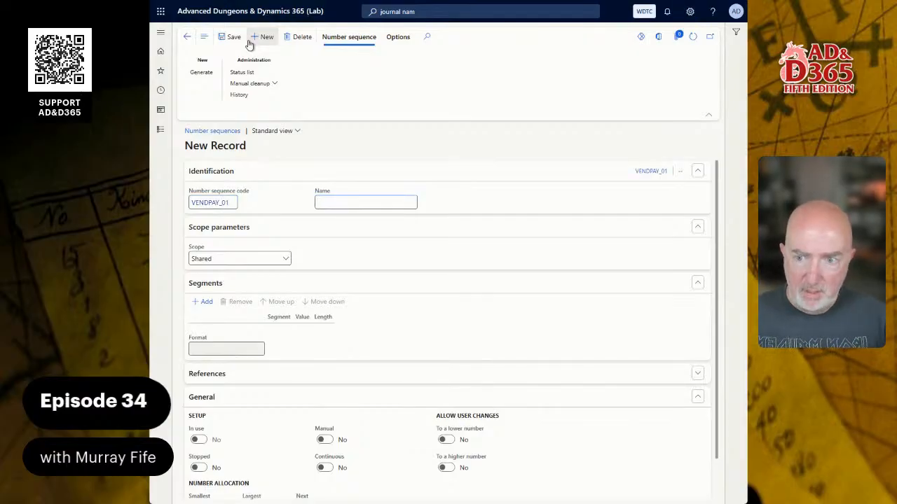
pyautogui.write('Vendor Payment')
pyautogui.press('Tab')
# Set the number sequence's scope to Company and select the Waterdeep Trading Company, WDTC.
pyautogui.click(286, 257)
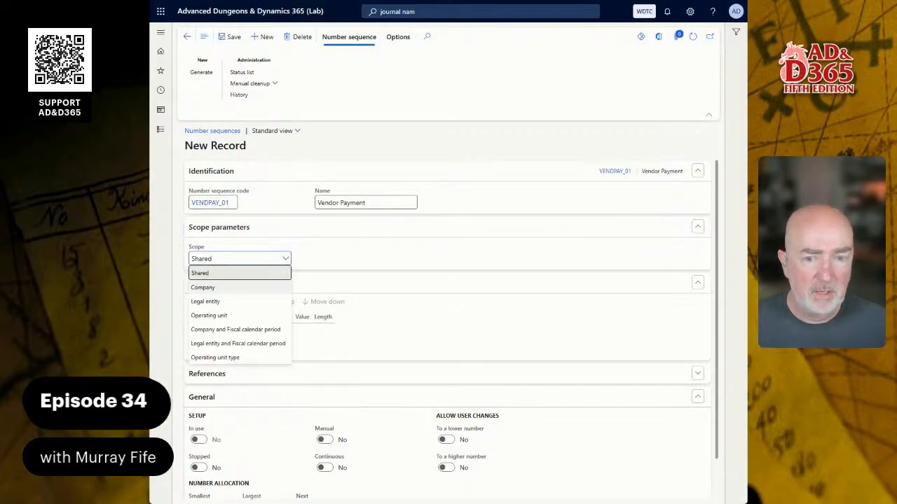
pyautogui.click(225, 288)
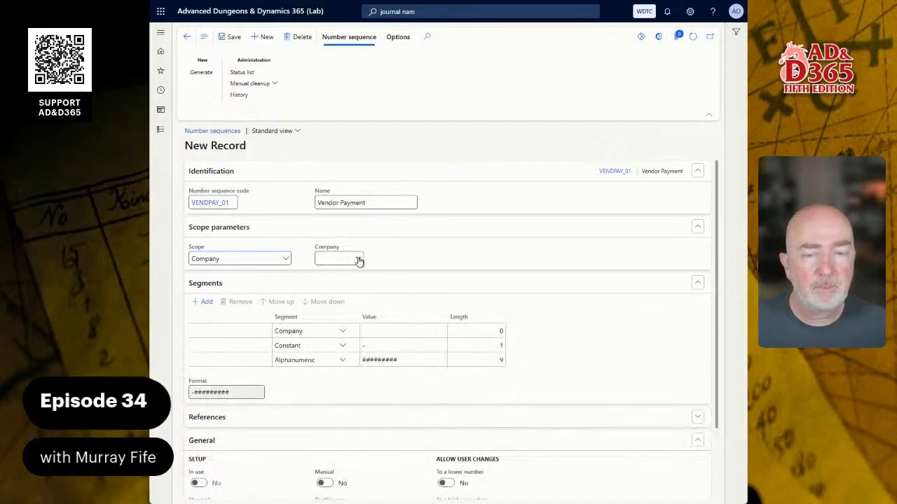
pyautogui.click(359, 260)
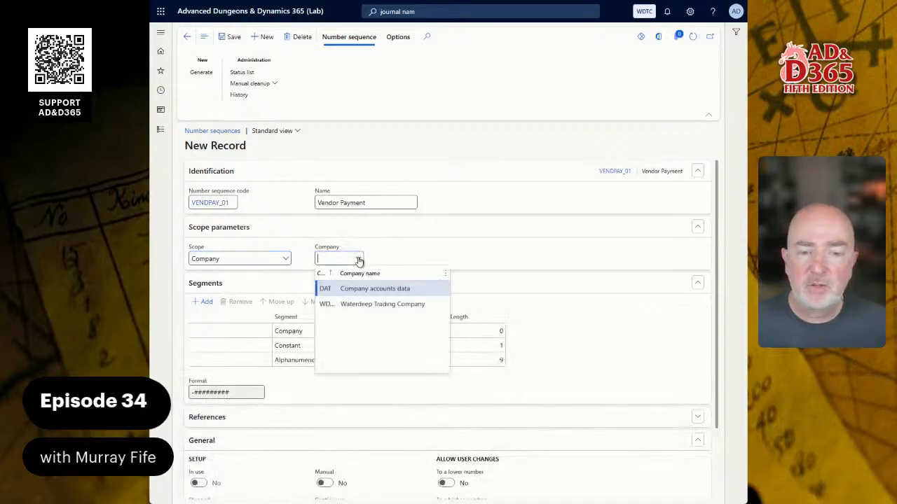
pyautogui.click(382, 304)
# Set the constant segment of VENDPAY_01 to -APPM-, make the number sequence continuous, and save it.
pyautogui.click(393, 345)
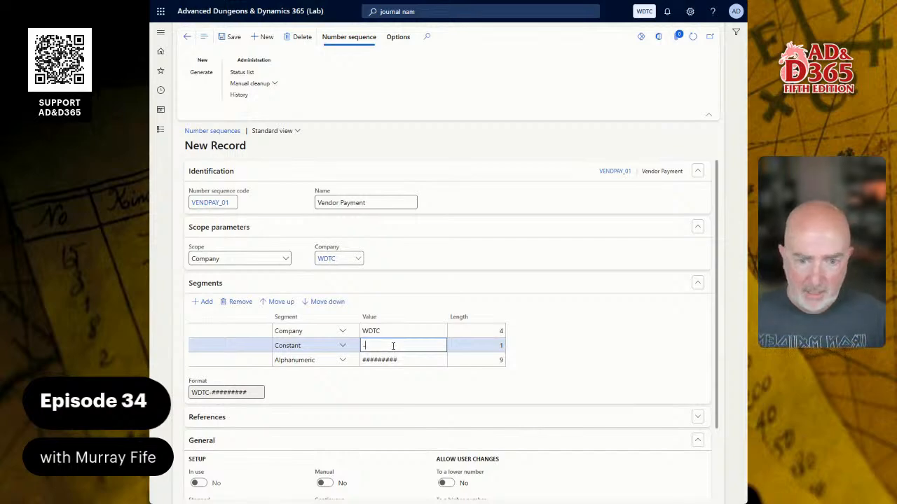
pyautogui.write('APPM')
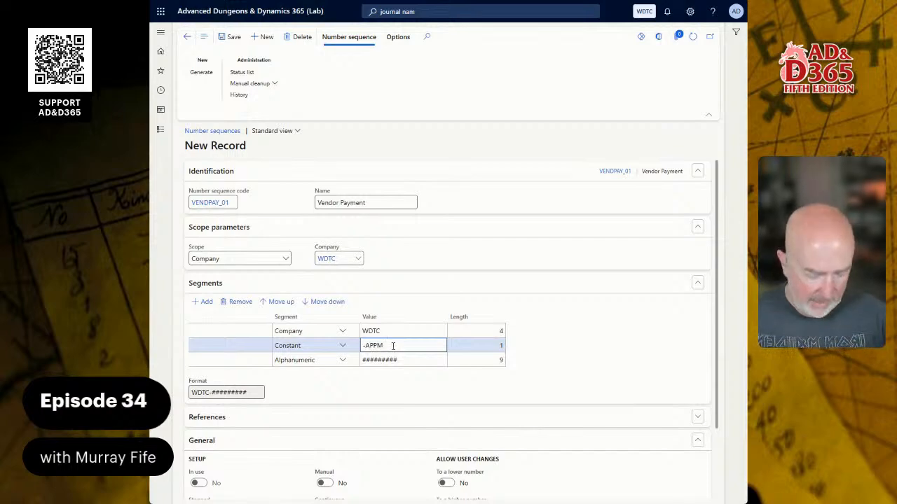
pyautogui.write('-')
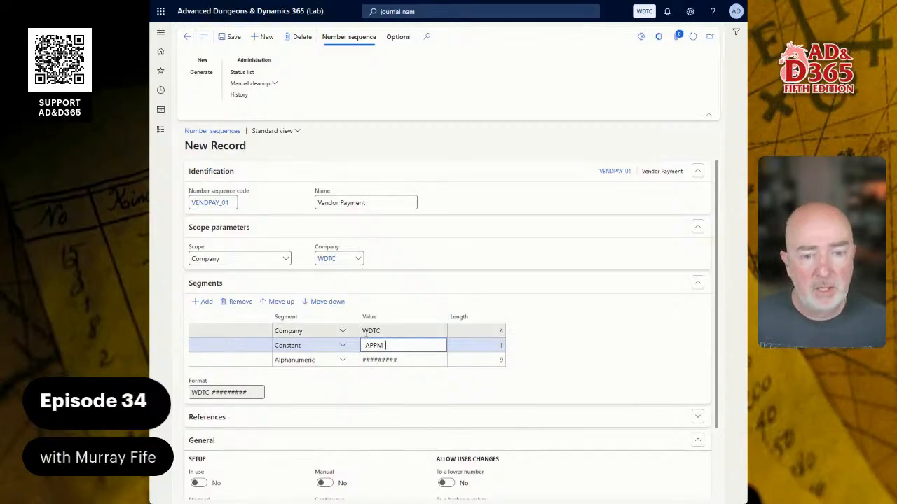
pyautogui.scroll(-1, 352, 444)
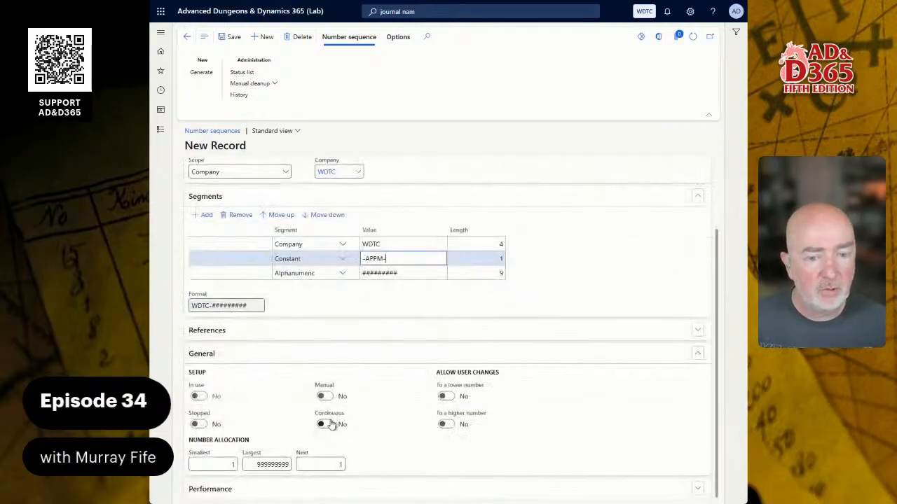
pyautogui.click(332, 428)
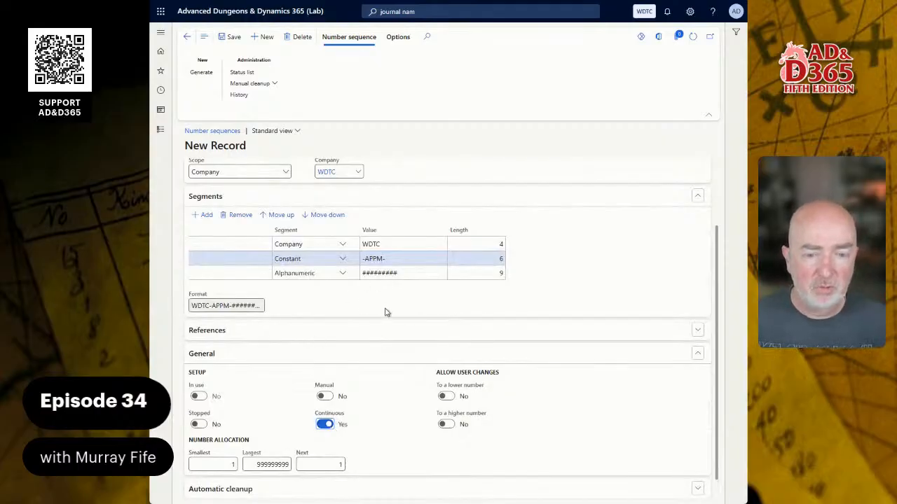
pyautogui.click(227, 40)
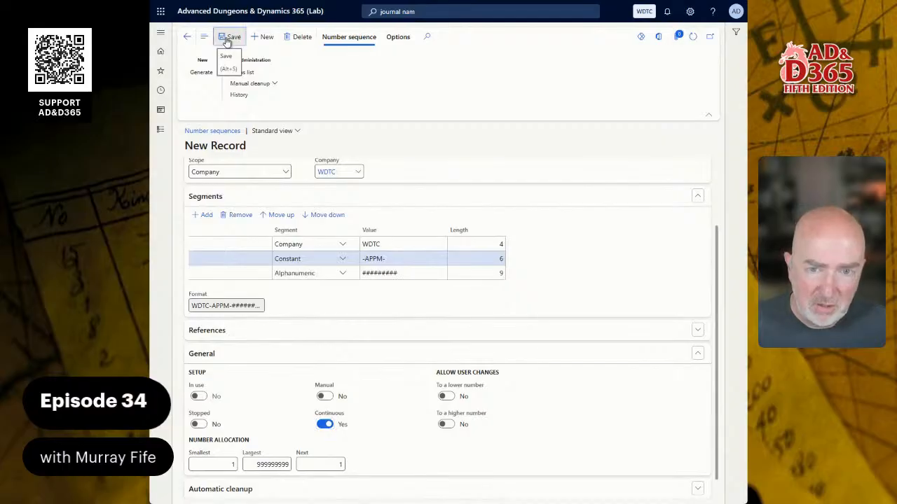
# Return to the journal names, assign VENDPAY_01 as the VENDPAY journal's voucher series, and save the record.
pyautogui.click(187, 37)
pyautogui.click(187, 37)
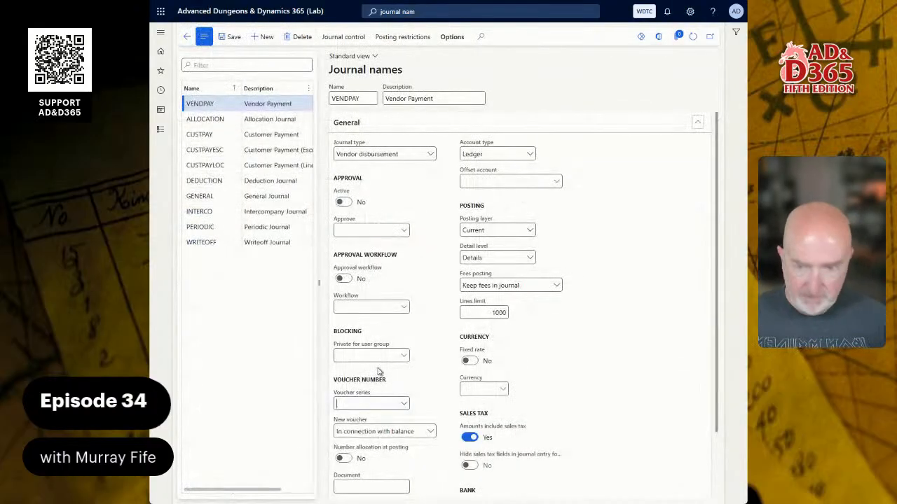
pyautogui.write('ven')
pyautogui.press('Down')
pyautogui.press('Down')
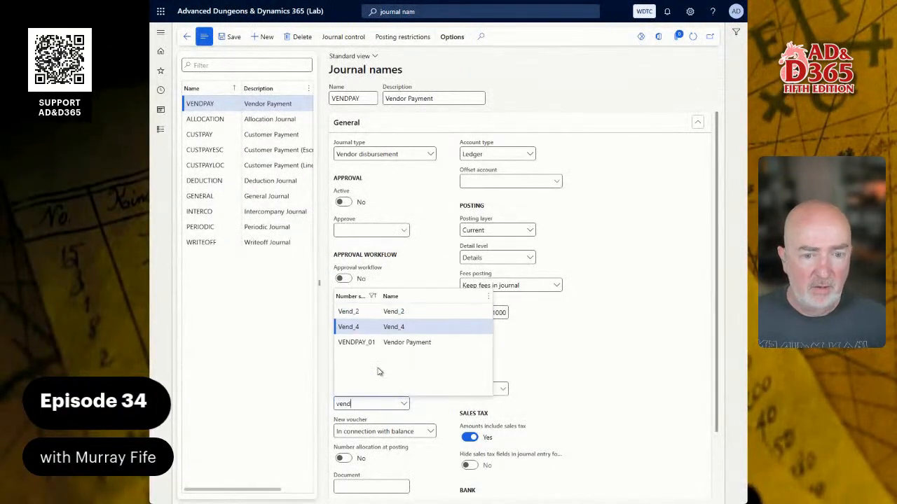
pyautogui.press('Return')
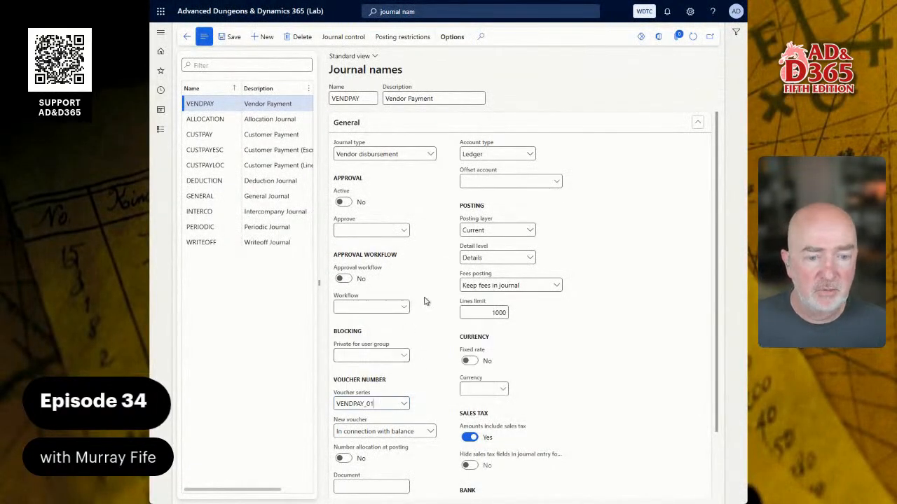
pyautogui.click(235, 39)
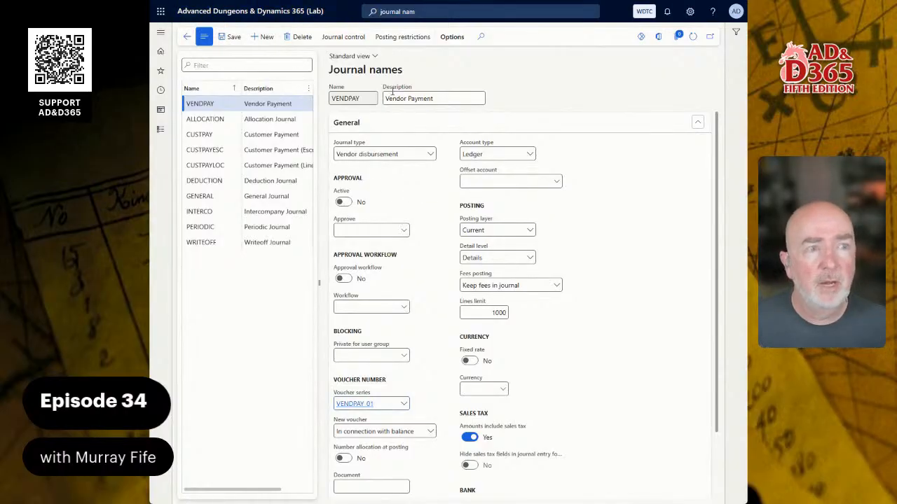
# Create a new journal name APINVOICE with the description AP Invoice.
pyautogui.click(254, 38)
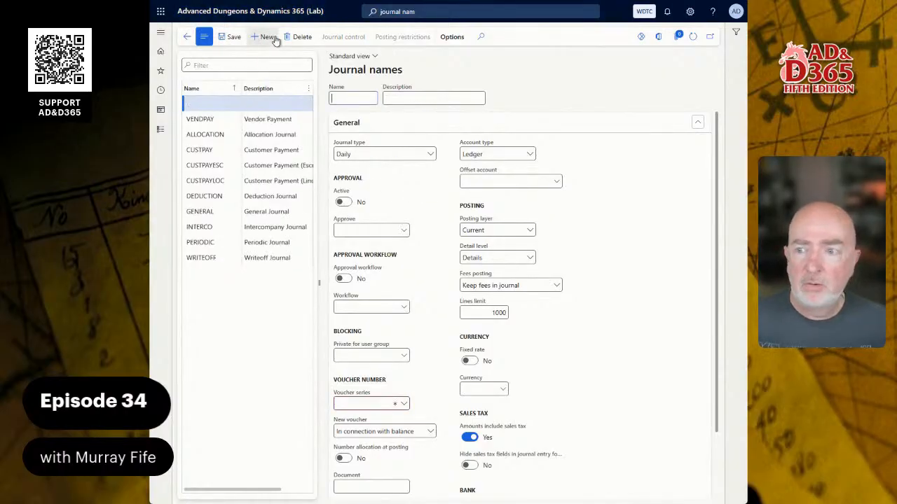
pyautogui.write('APIN')
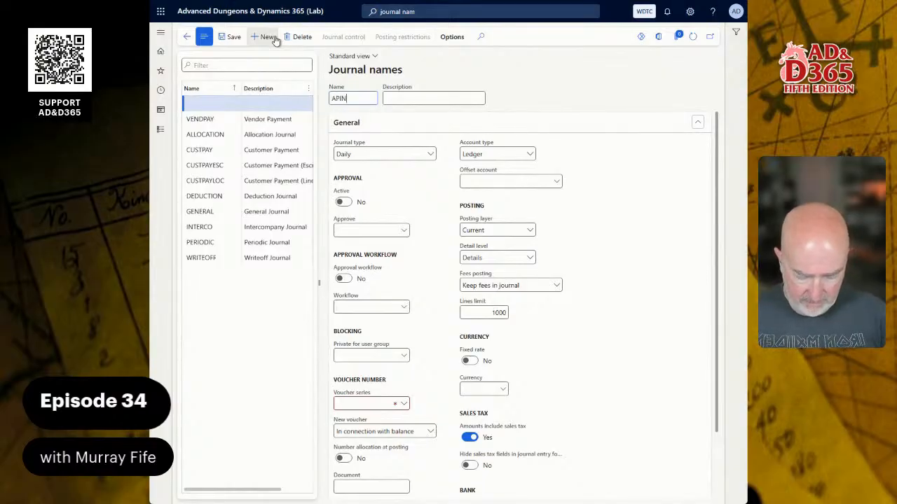
pyautogui.write('VOICE')
pyautogui.press('Tab')
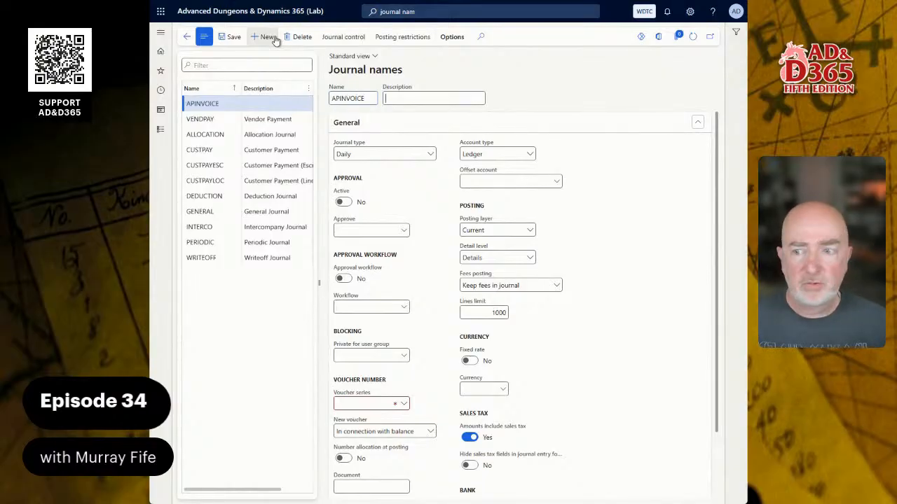
pyautogui.write('AP In')
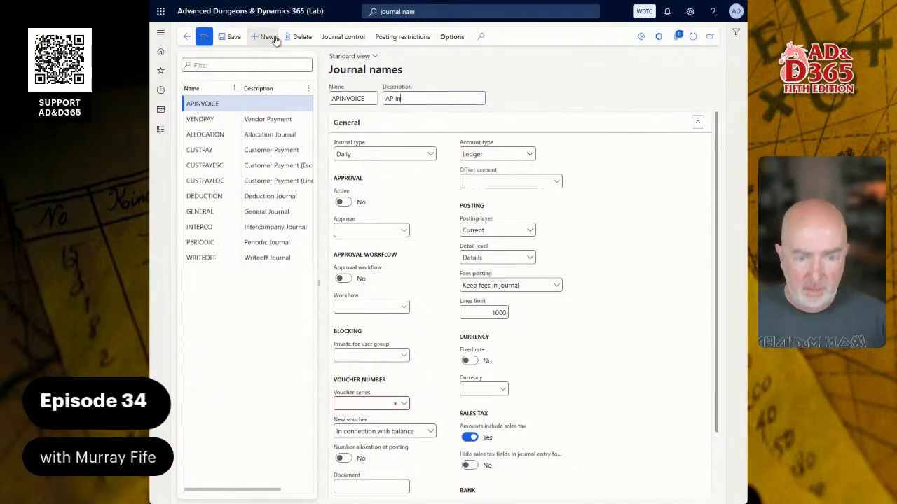
pyautogui.write('voivoice')
pyautogui.press('Tab')
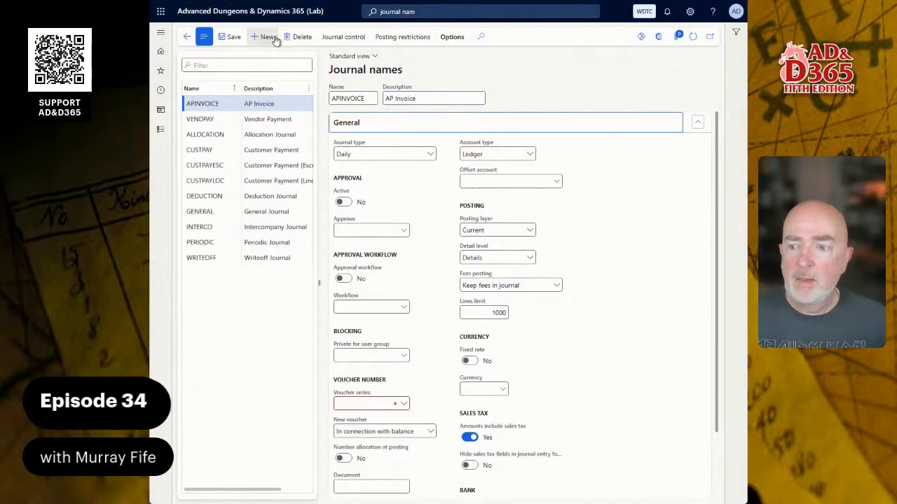
# Set the journal type of the APINVOICE journal to Vendor invoice recording.
pyautogui.click(431, 154)
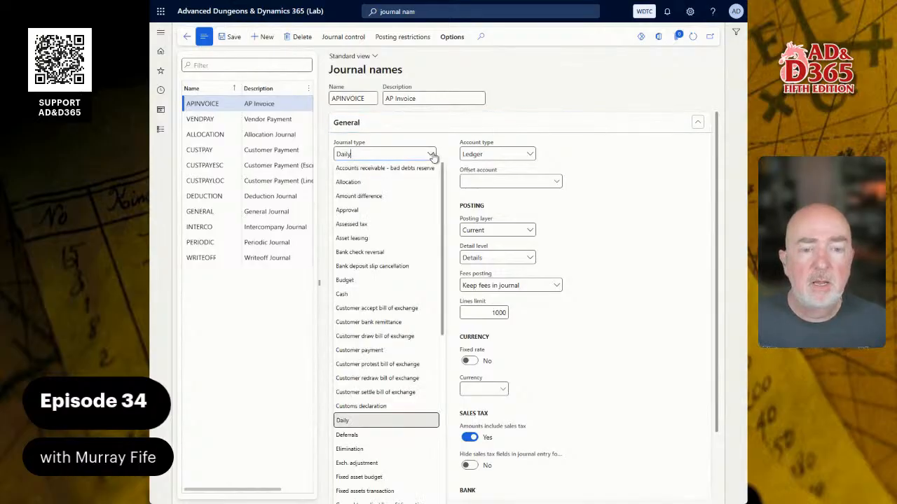
pyautogui.scroll(-5, 410, 362)
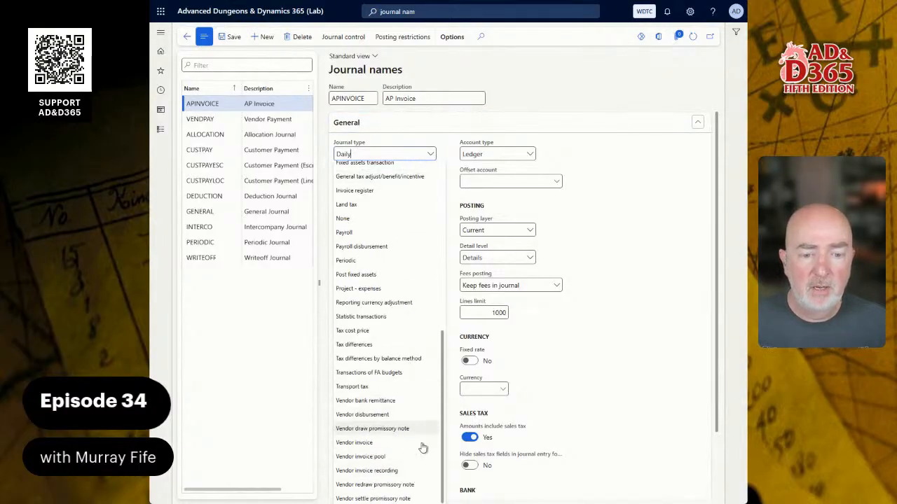
pyautogui.click(406, 471)
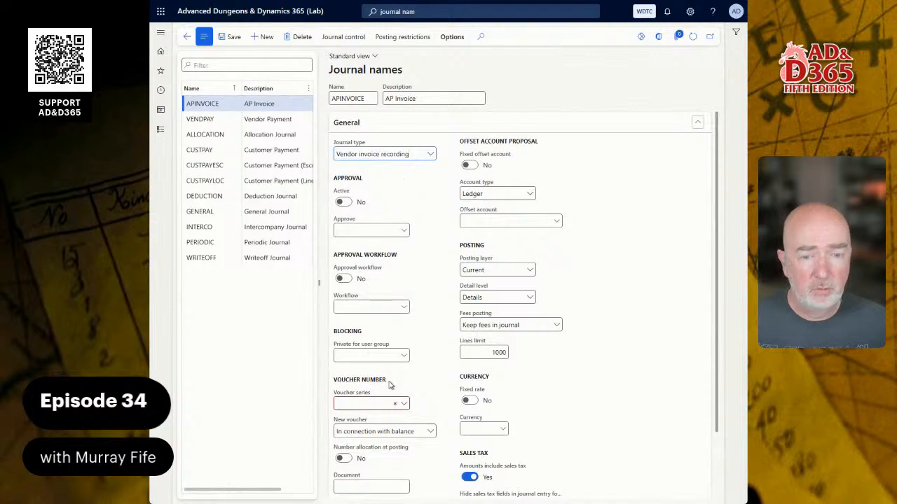
# From the voucher series details, create a new number sequence with code APINV_01 and name AP Invoice Journal.
pyautogui.rightClick(403, 406)
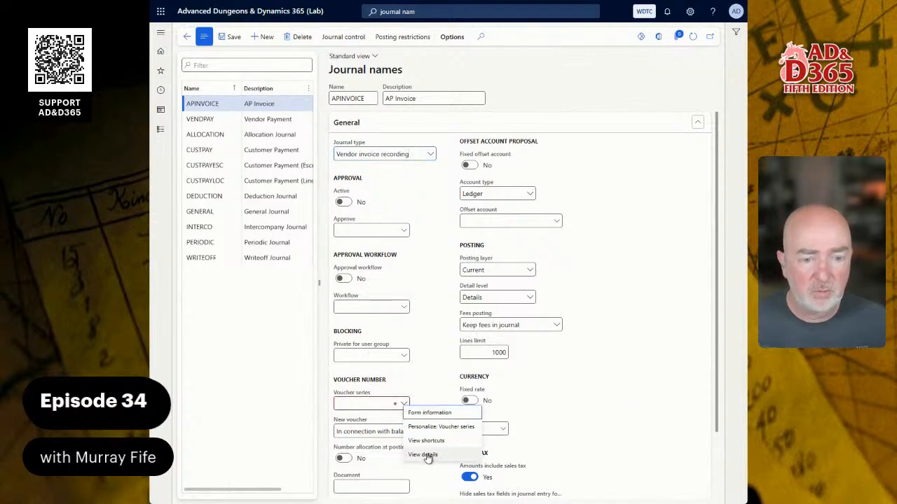
pyautogui.click(423, 455)
pyautogui.click(249, 37)
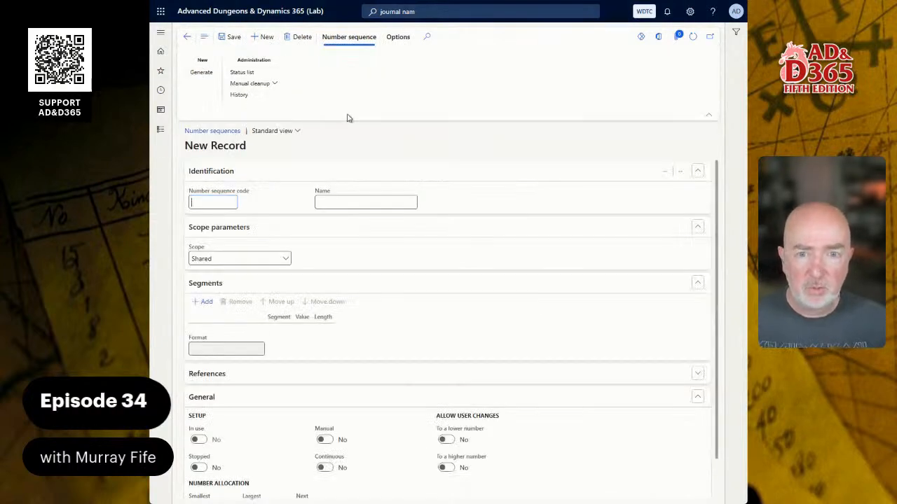
pyautogui.write('APINV_01')
pyautogui.press('Tab')
pyautogui.write('AP ')
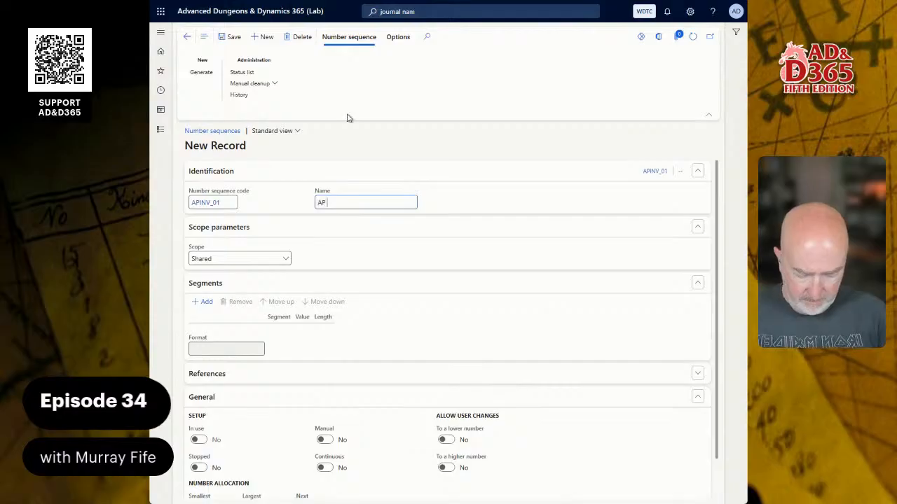
pyautogui.write('Invoice Journal')
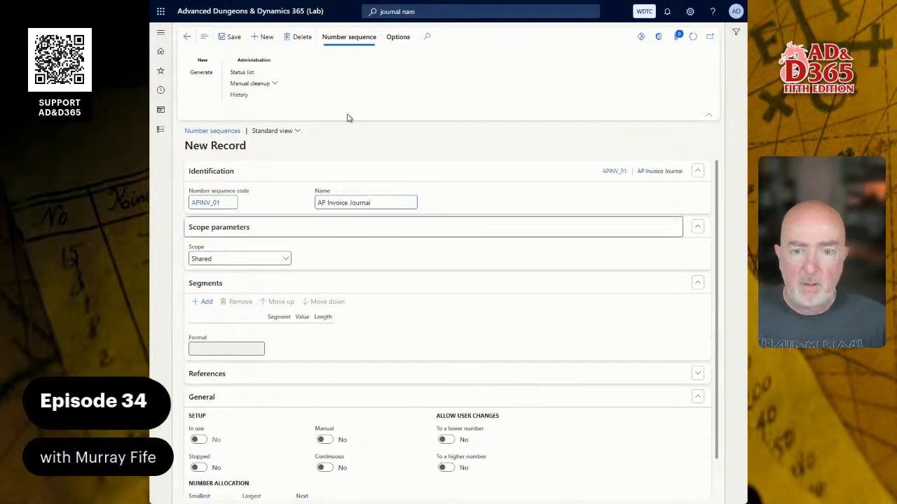
# Set the scope of the APINV_01 number sequence to Company and select Waterdeep Trading Company, WDTC.
pyautogui.click(283, 259)
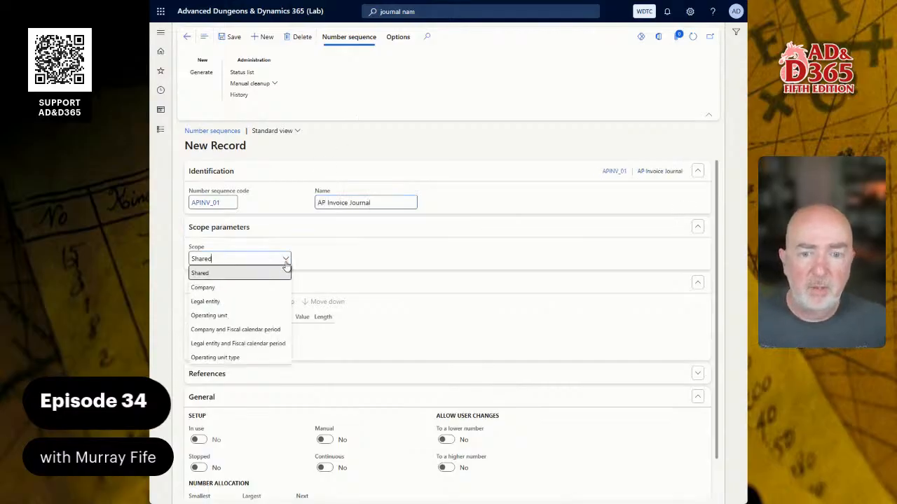
pyautogui.click(230, 288)
pyautogui.click(356, 261)
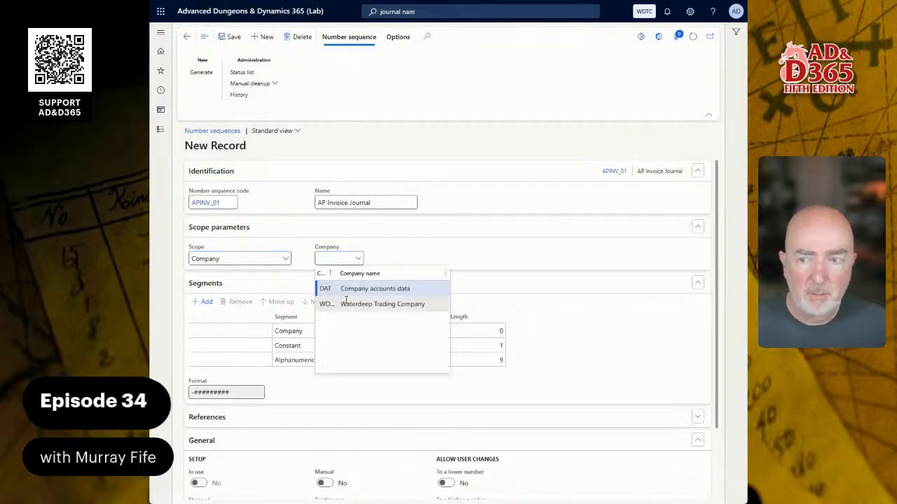
pyautogui.click(345, 304)
# Set the constant segment of APINV_01 to -APIN-, make the number sequence continuous, and save it.
pyautogui.click(398, 346)
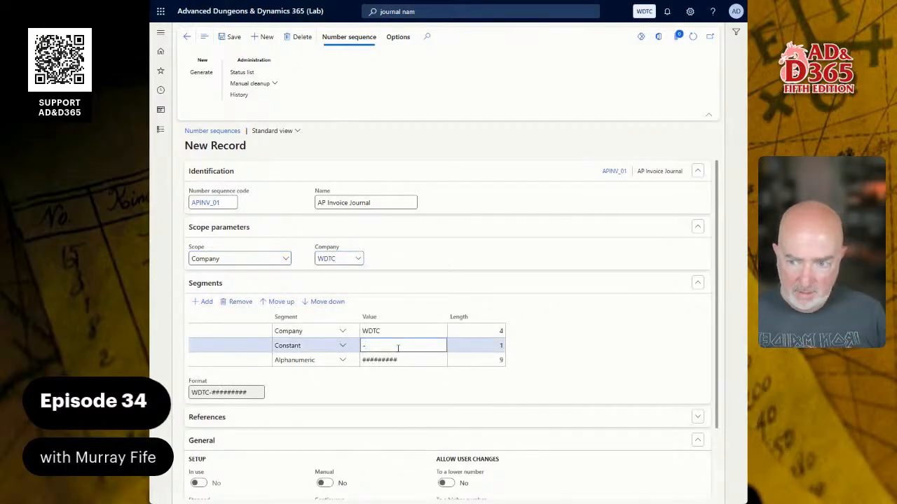
pyautogui.write('APIN-')
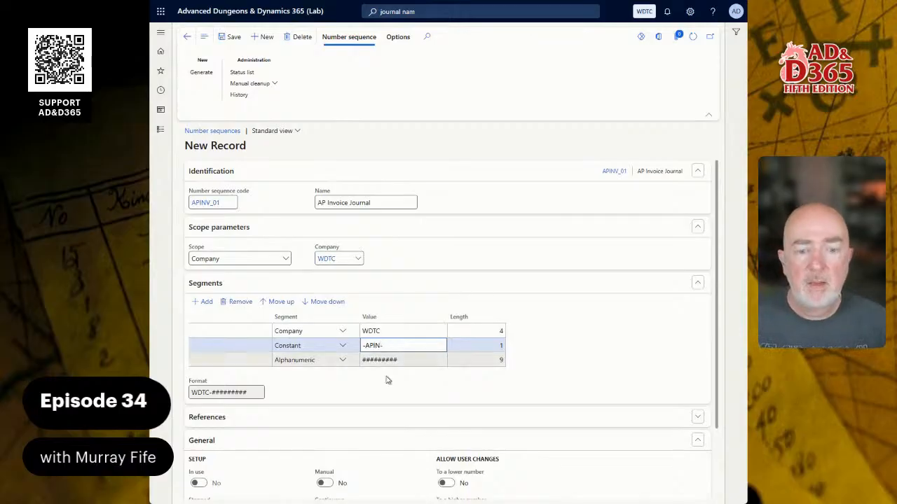
pyautogui.scroll(-2, 386, 378)
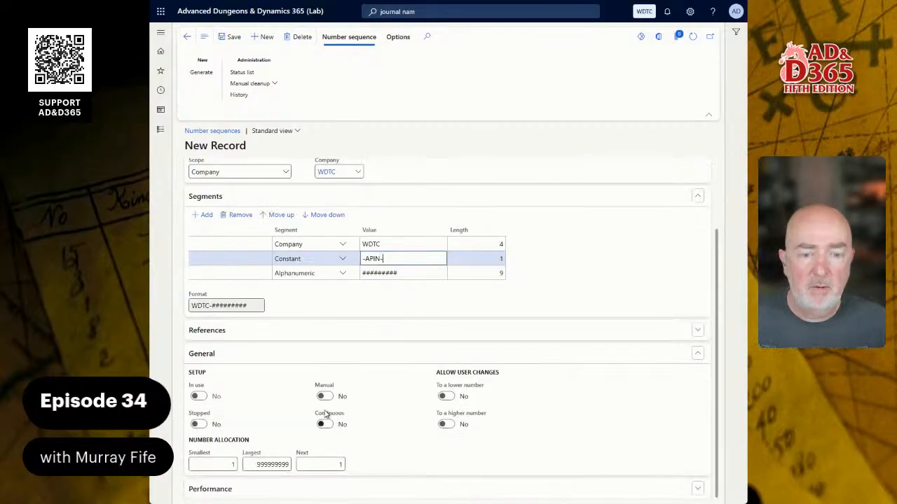
pyautogui.click(325, 424)
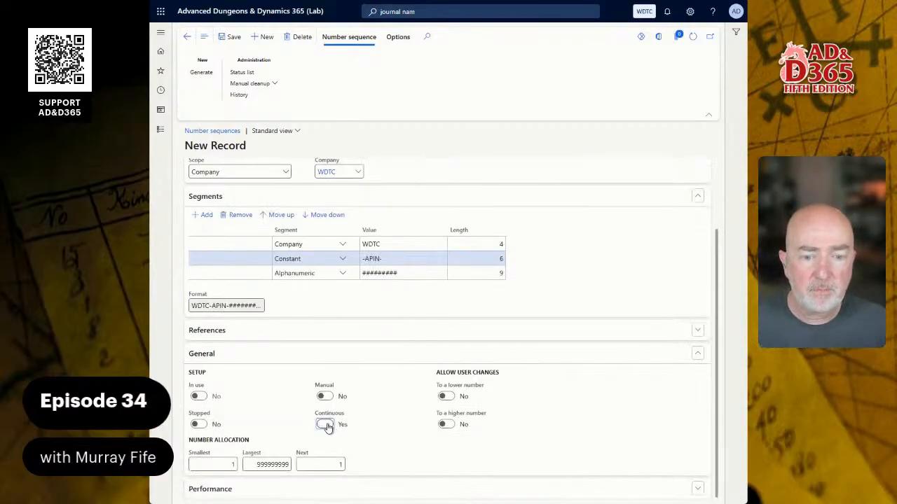
pyautogui.click(229, 36)
# Return to the journal names and assign APINV_01 as the APINVOICE journal's voucher series.
pyautogui.click(187, 37)
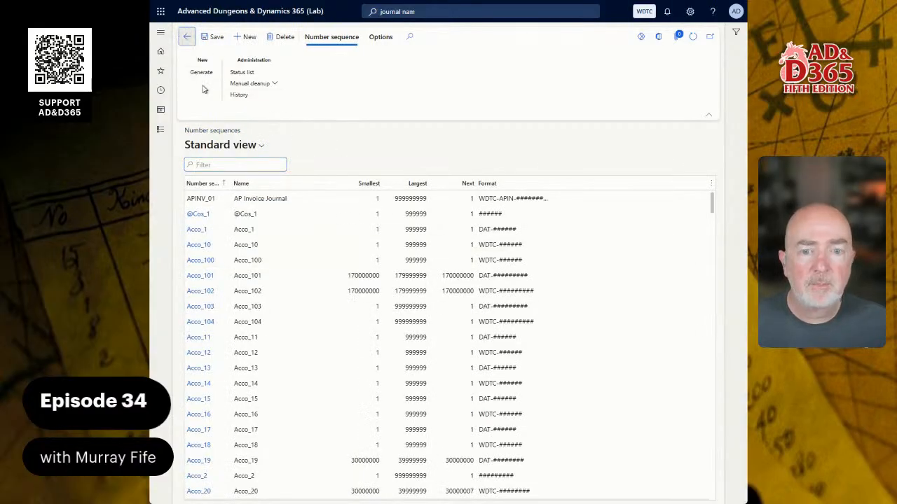
pyautogui.click(187, 36)
pyautogui.write('APIN')
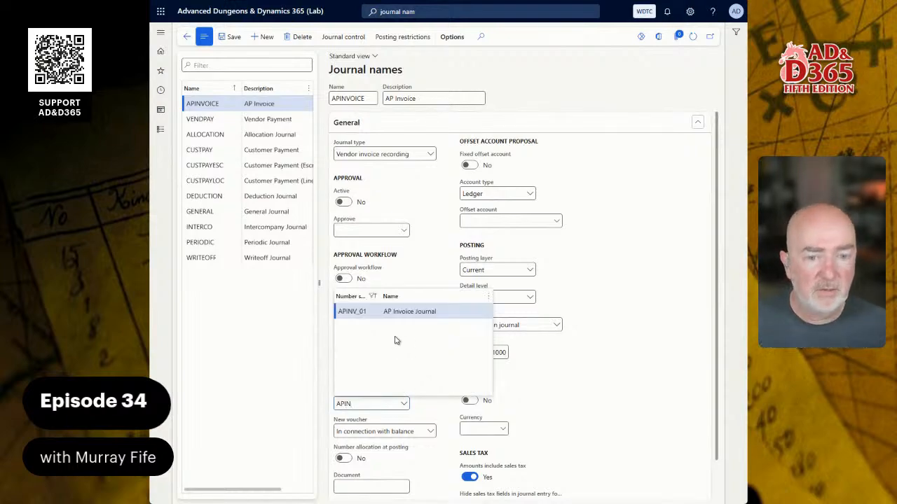
pyautogui.click(375, 309)
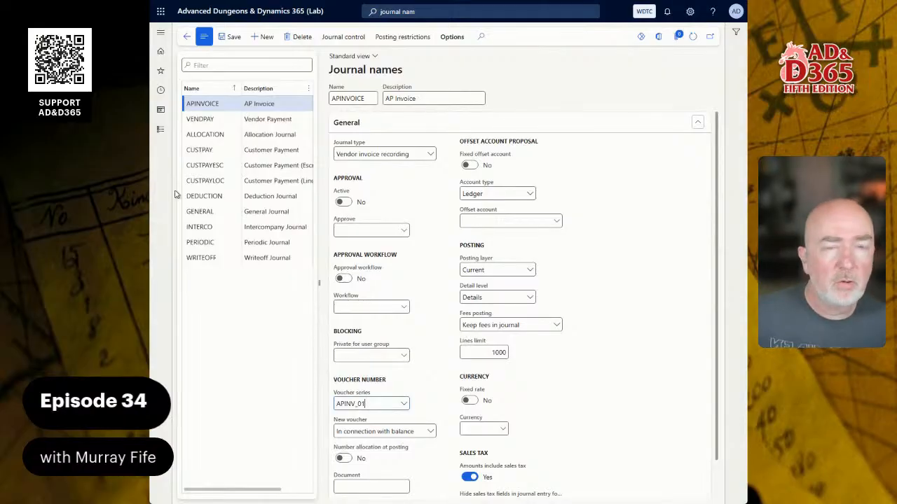
# Create a new journal name APINVREG with the description AP Invoice Register.
pyautogui.click(266, 39)
pyautogui.write('APINVRE')
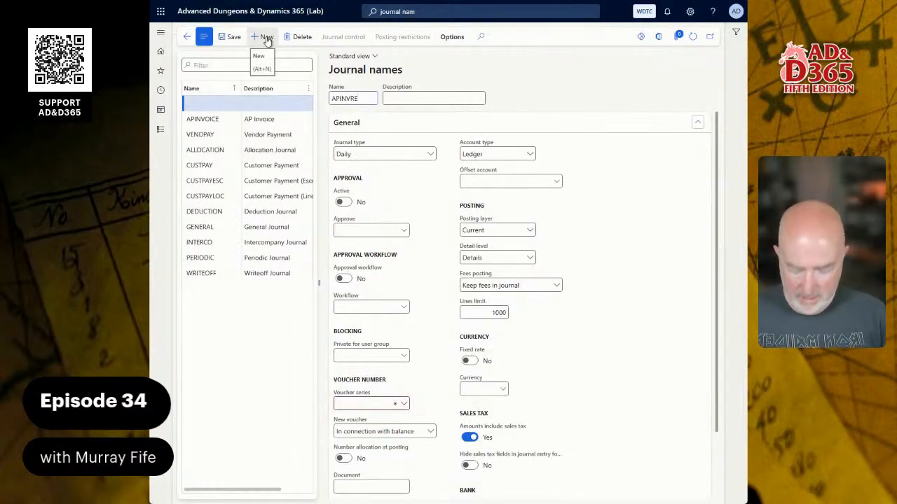
pyautogui.write('G')
pyautogui.press('Tab')
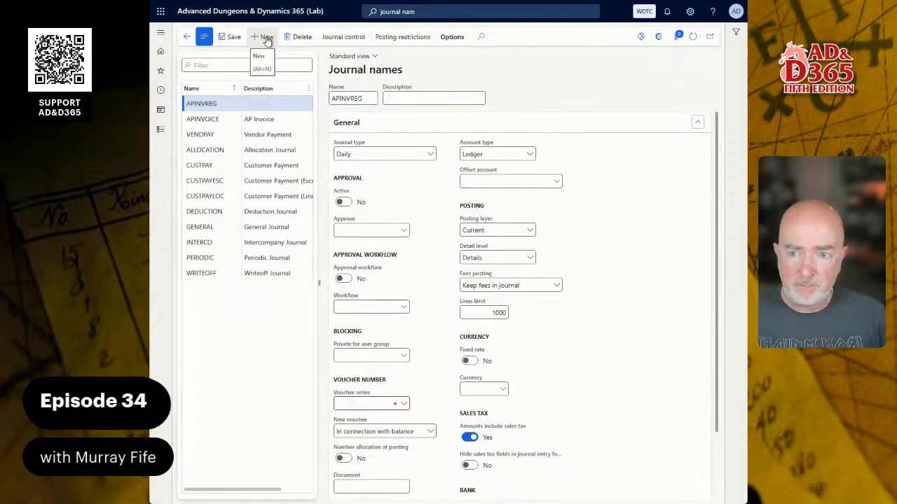
pyautogui.write('AP Invoice Register')
pyautogui.press('Tab')
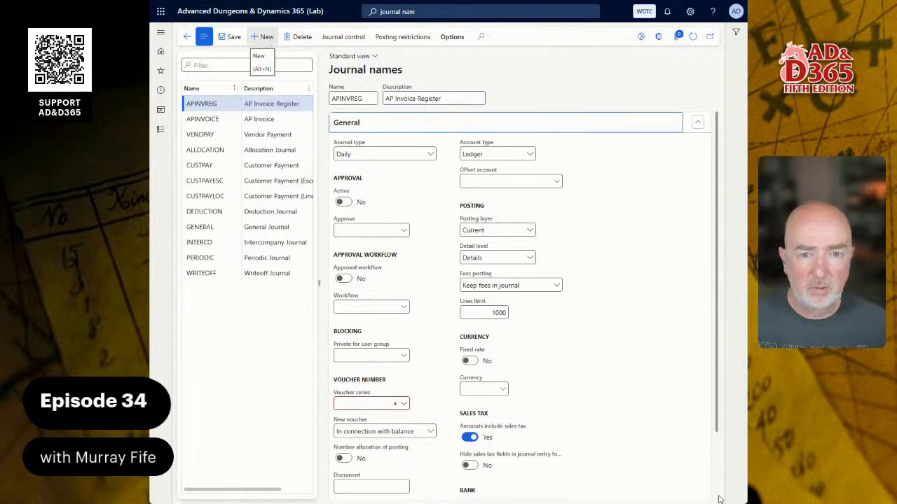
# Set the journal type of the APINVREG journal name to Invoice register.
pyautogui.click(429, 155)
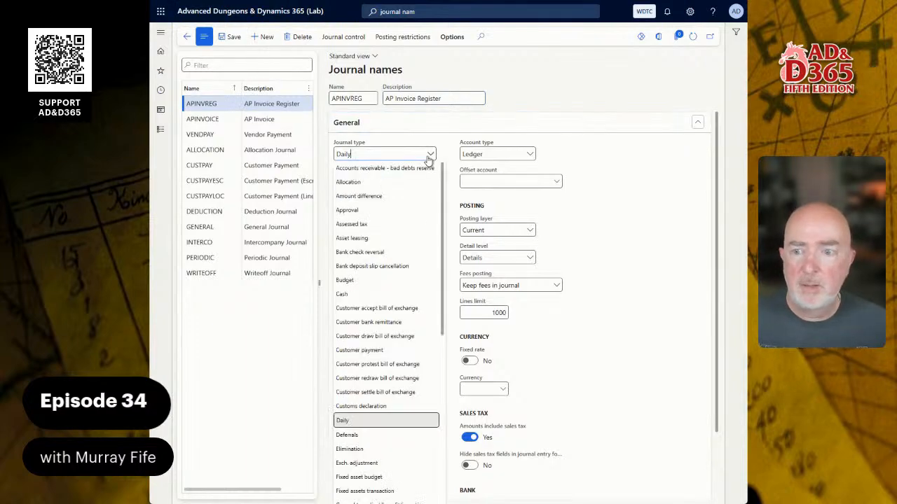
pyautogui.scroll(-4, 412, 235)
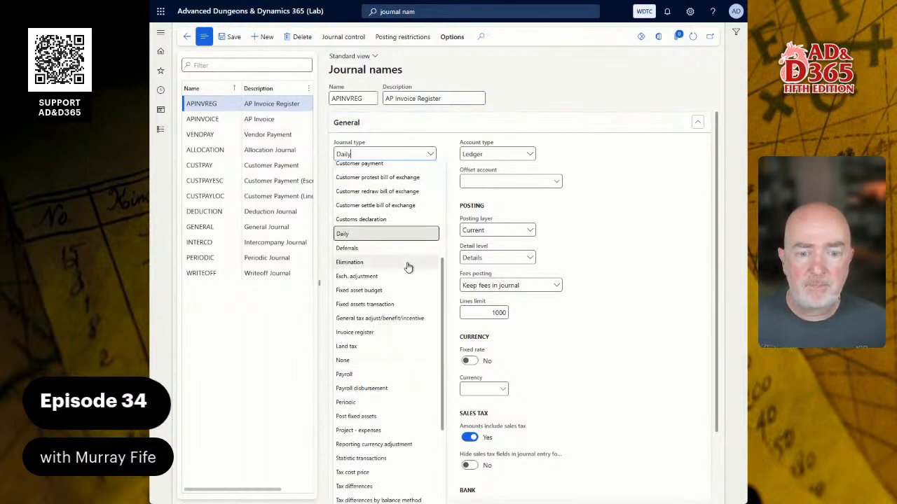
pyautogui.click(363, 333)
# Open the number sequences from the voucher series and create a new sequence APINVREG01 named AP Invoice Register.
pyautogui.rightClick(404, 405)
pyautogui.click(432, 454)
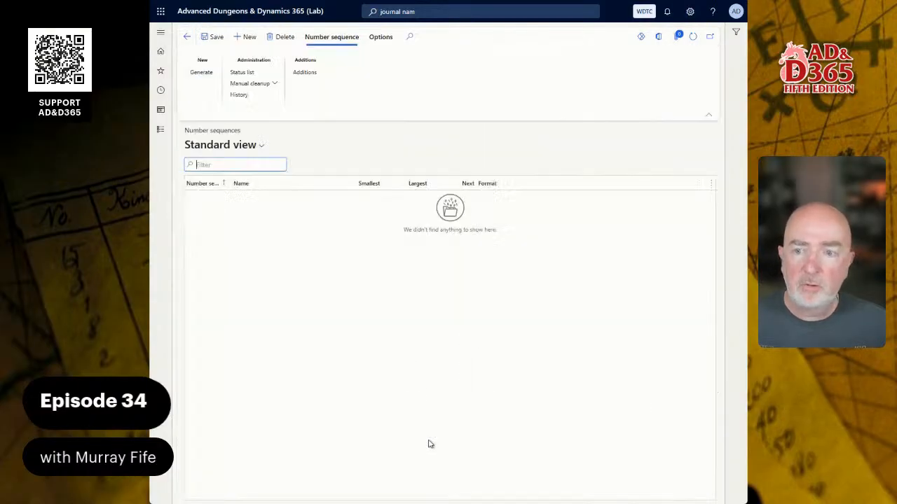
pyautogui.click(249, 38)
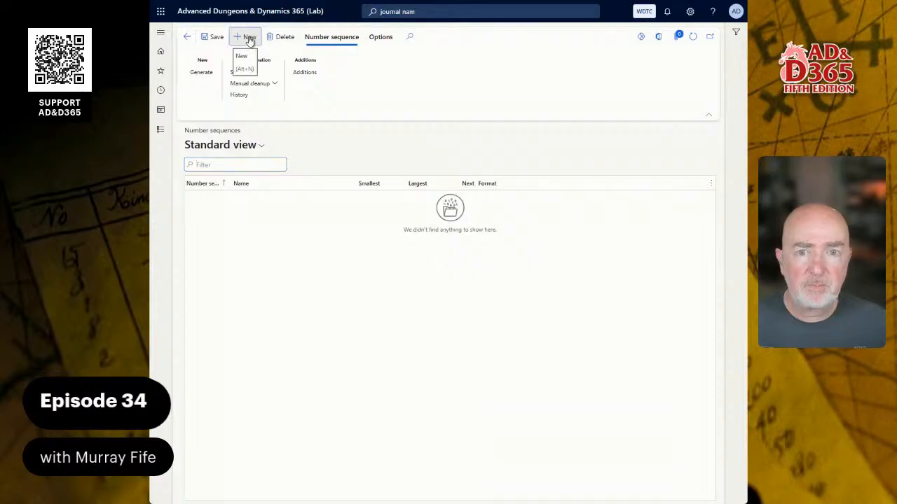
pyautogui.write('APINVRE')
pyautogui.write('G_0')
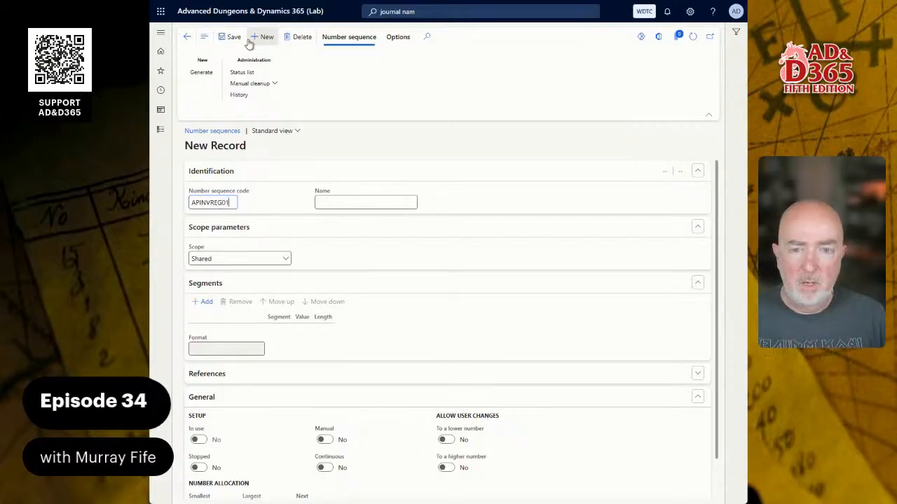
pyautogui.press('Tab')
pyautogui.write('AP Invoic')
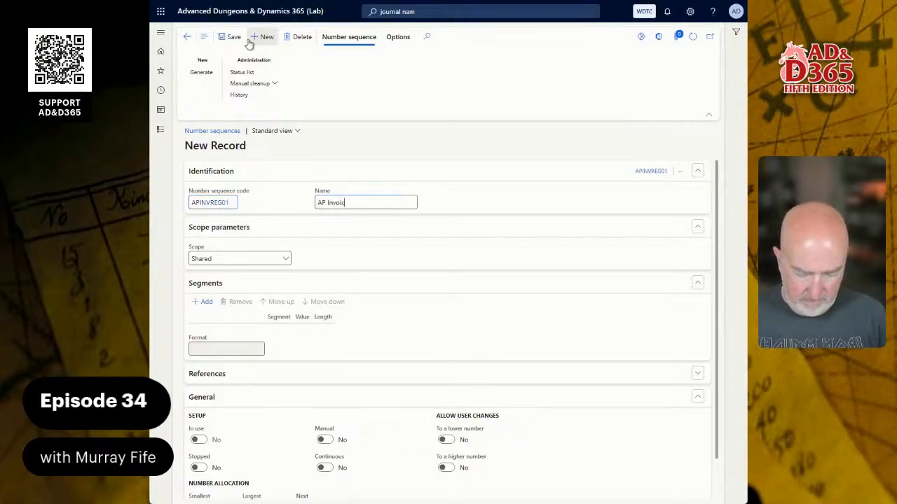
pyautogui.write('ster')
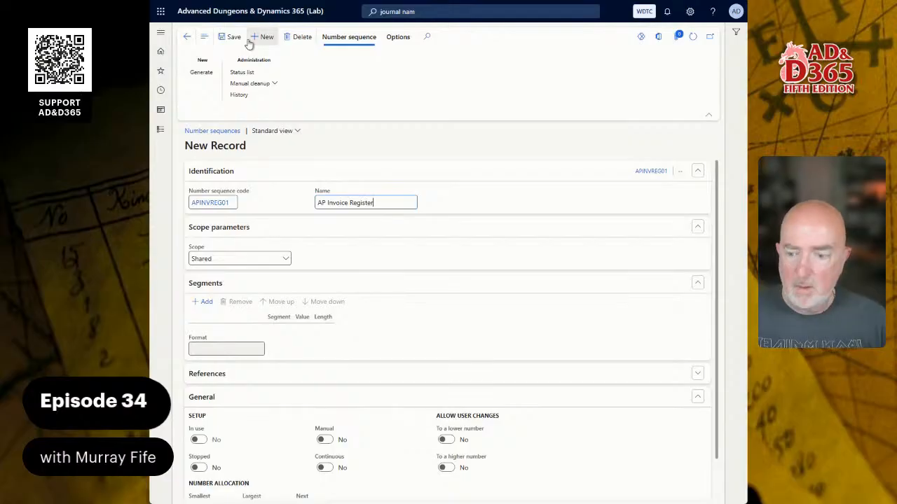
pyautogui.press('Tab')
# Set the scope of the APINVREG01 number sequence to Company and select Waterdeep Trading Company, WDTC.
pyautogui.click(271, 261)
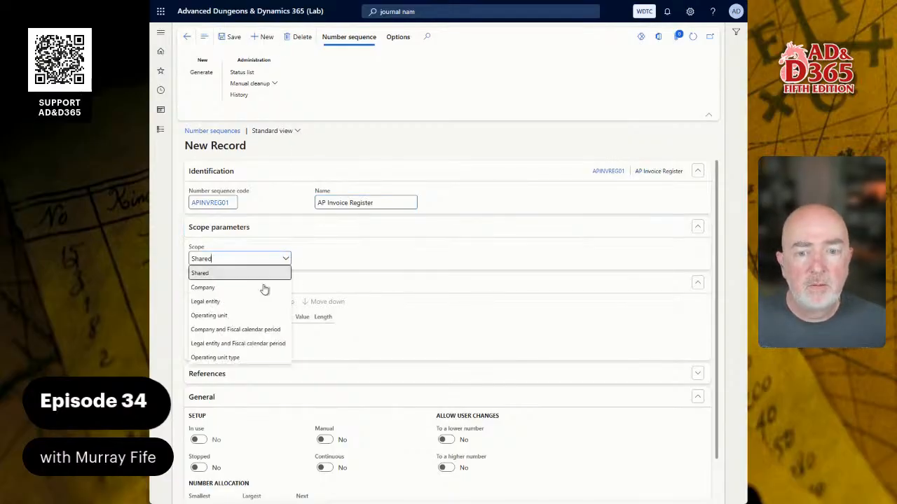
pyautogui.click(224, 289)
pyautogui.click(358, 260)
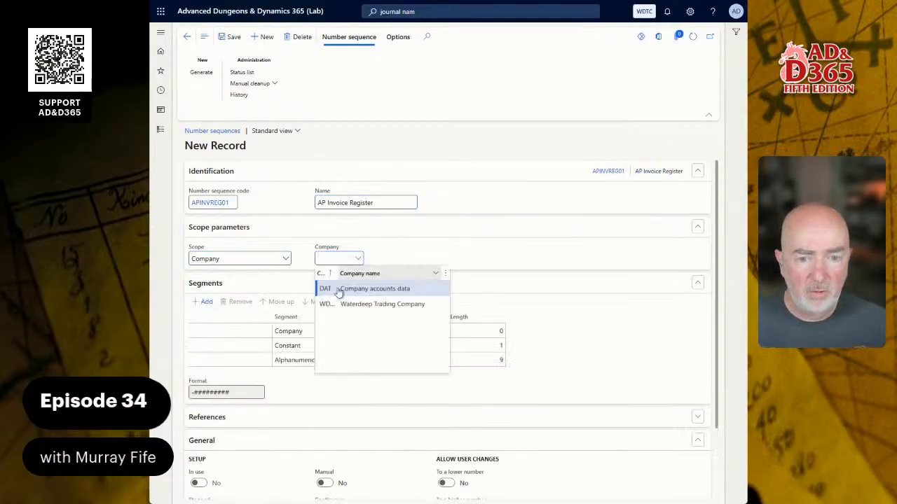
pyautogui.click(350, 302)
# Set the constant segment of APINVREG01 to -APIR-, make the number sequence continuous, and save it.
pyautogui.click(408, 346)
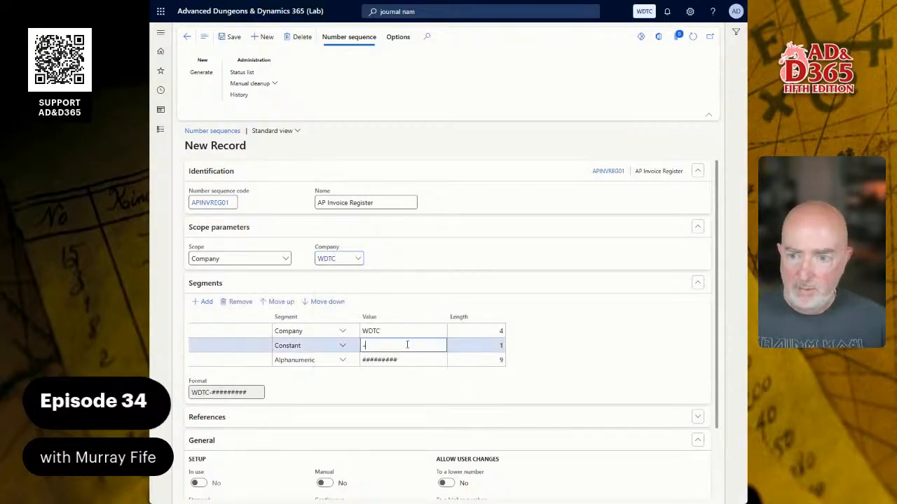
pyautogui.write('APIR-')
pyautogui.scroll(-1, 364, 419)
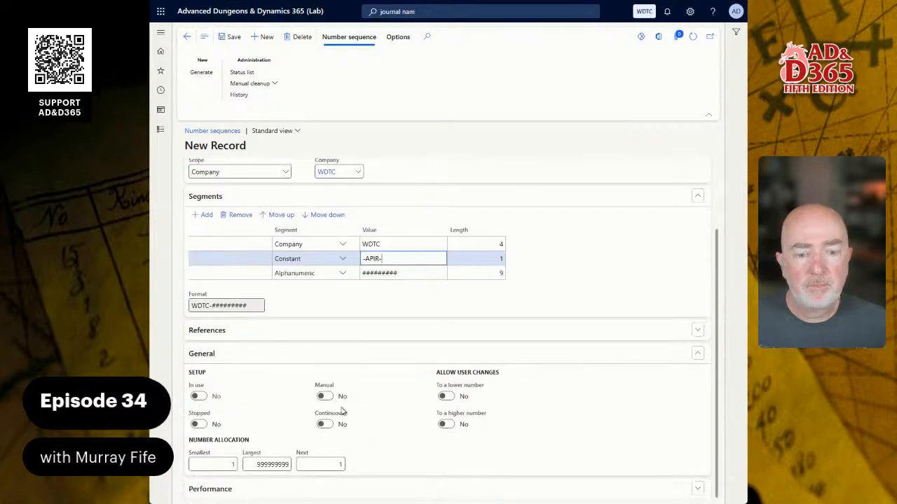
pyautogui.click(325, 425)
pyautogui.click(325, 425)
pyautogui.click(227, 36)
# Return to the journal names and assign APINVREG01 as the APINVREG journal's voucher series.
pyautogui.click(186, 37)
pyautogui.click(187, 37)
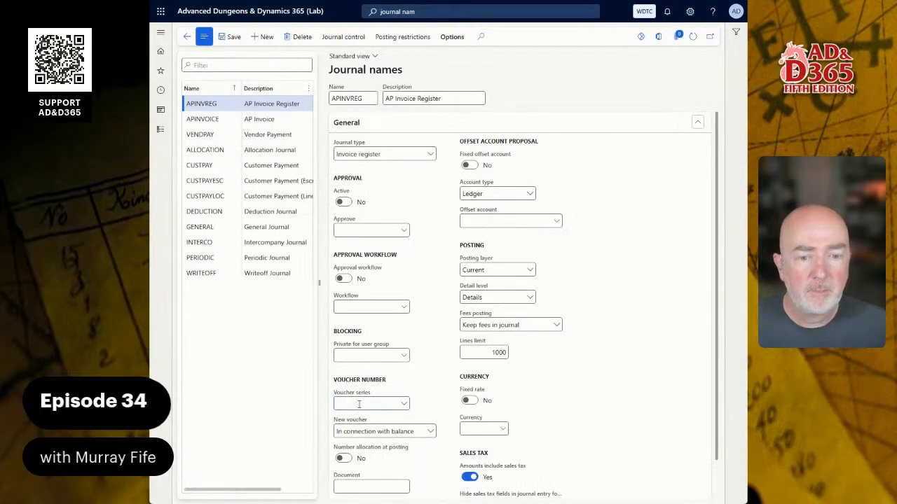
pyautogui.click(359, 404)
pyautogui.write('APIN')
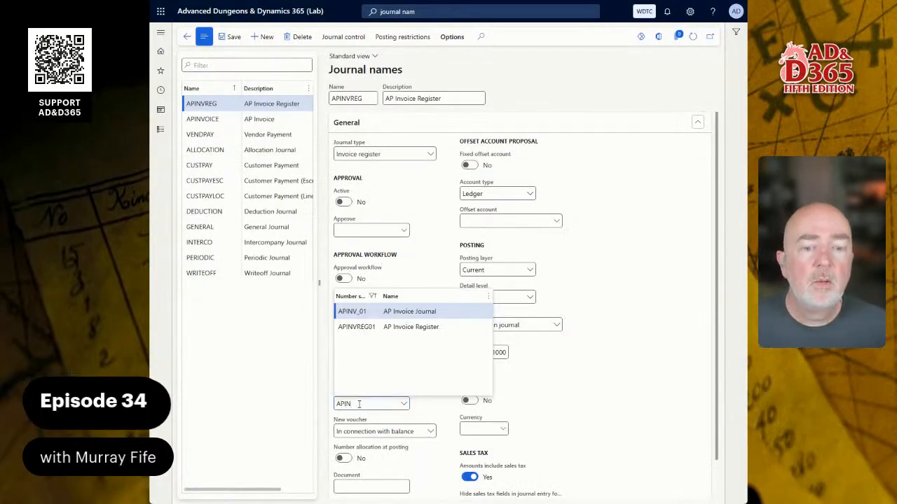
pyautogui.click(381, 327)
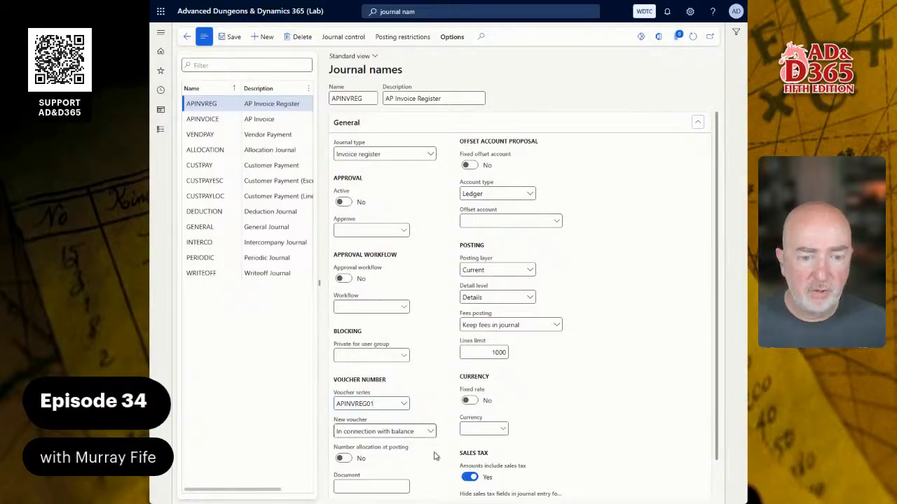
# Create a new journal name APINVAPP with the description AP Invoice Approval.
pyautogui.click(262, 37)
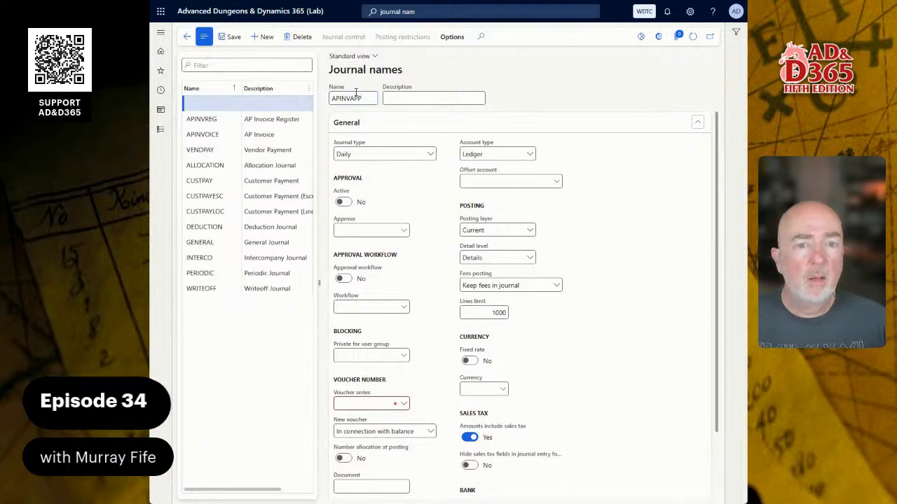
pyautogui.press('Tab')
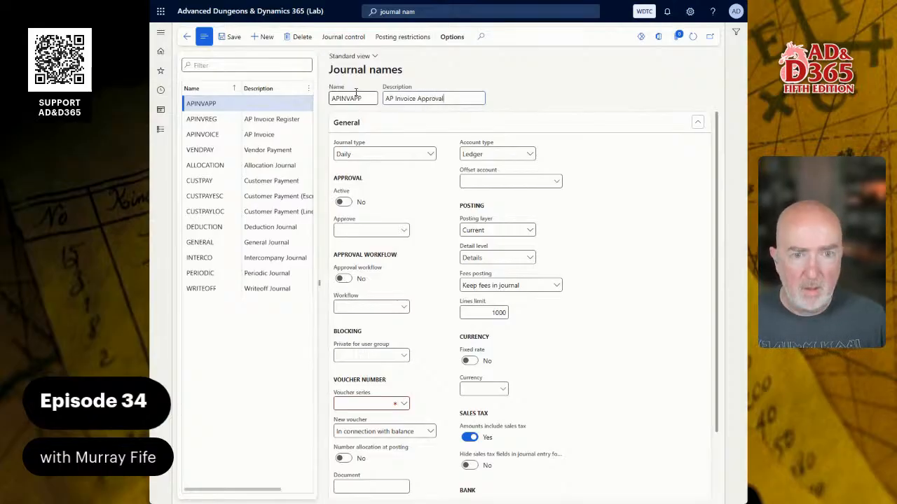
pyautogui.write('with')
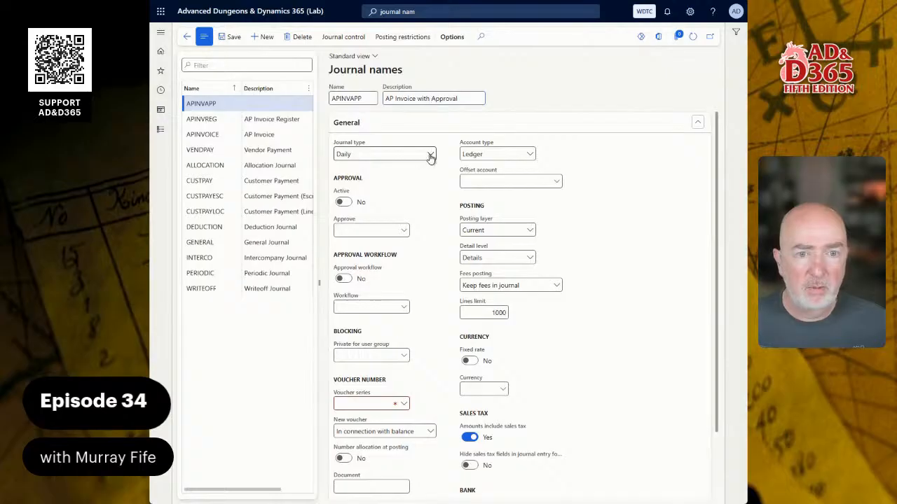
pyautogui.click(432, 98)
pyautogui.press('BackSpace')
pyautogui.press('BackSpace')
pyautogui.press('BackSpace')
pyautogui.press('BackSpace')
pyautogui.press('BackSpace')
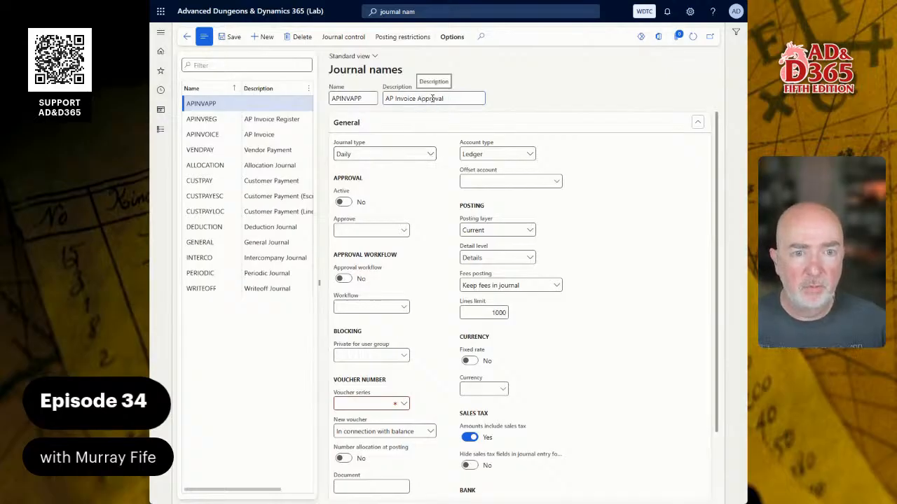
# Set the journal type of the APINVAPP journal name to Approval.
pyautogui.click(421, 153)
pyautogui.scroll(-5, 403, 378)
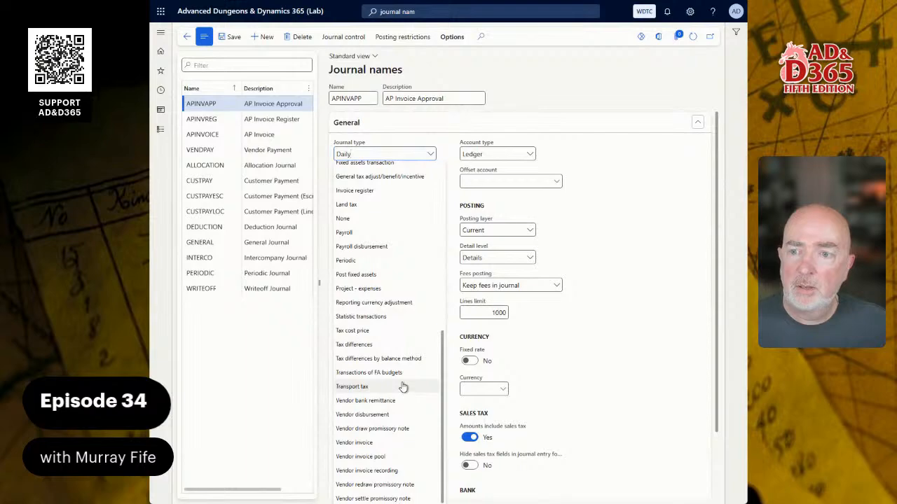
pyautogui.scroll(5, 396, 379)
pyautogui.scroll(2, 379, 319)
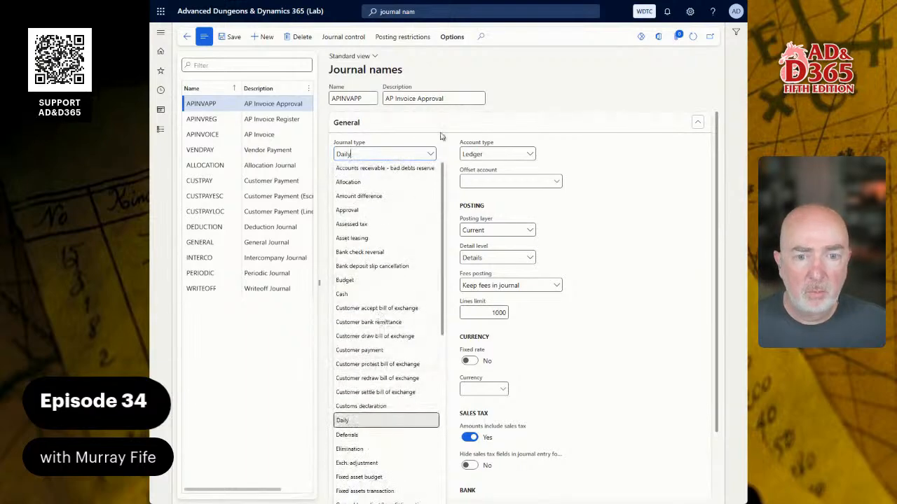
pyautogui.click(376, 199)
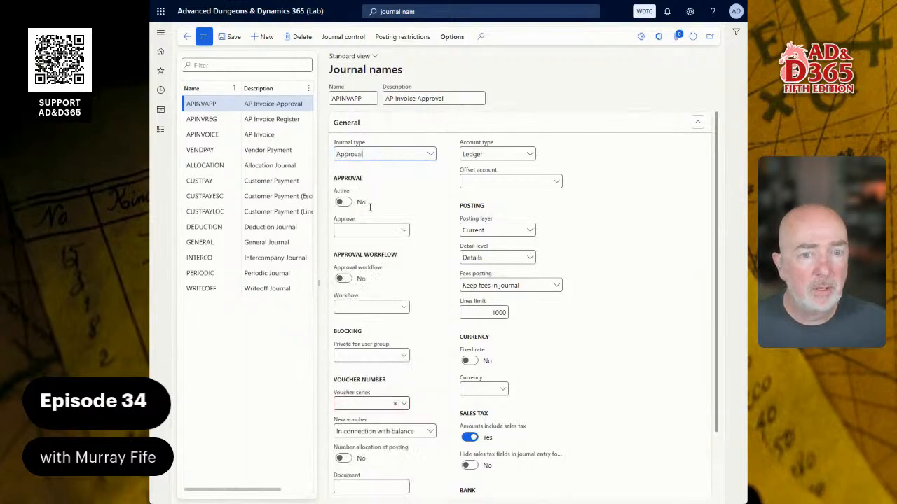
# Open the number sequences from the voucher series and create a new sequence APINVAPP01 named AP Invoice Approval Journal.
pyautogui.rightClick(404, 406)
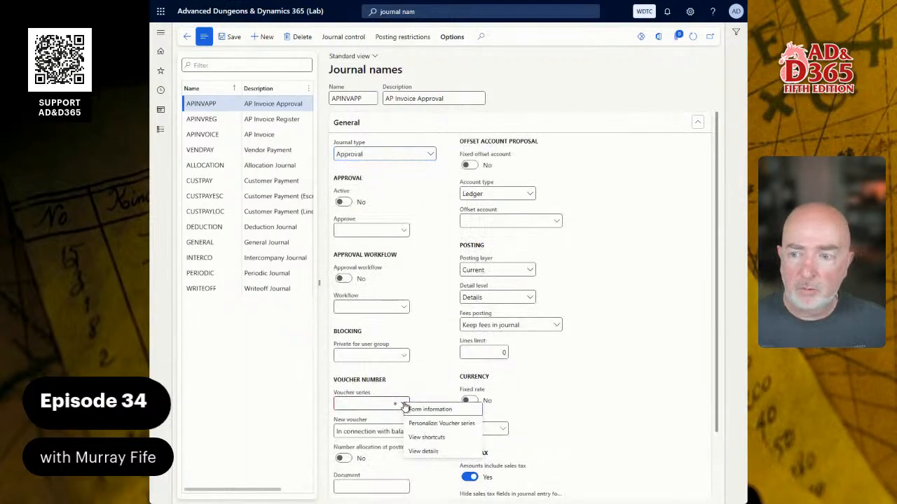
pyautogui.click(423, 451)
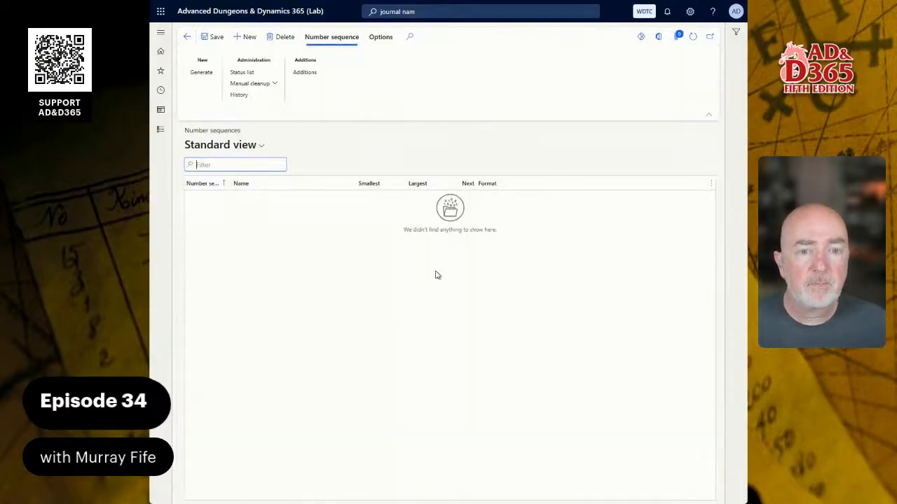
pyautogui.click(245, 37)
pyautogui.write('AP')
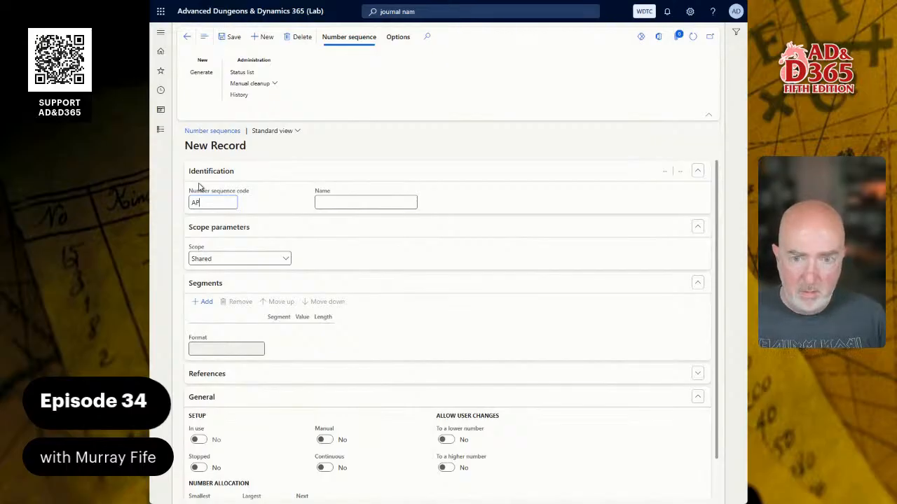
pyautogui.write('INVAPP01')
pyautogui.press('Tab')
pyautogui.write('AP Invoice Approval ')
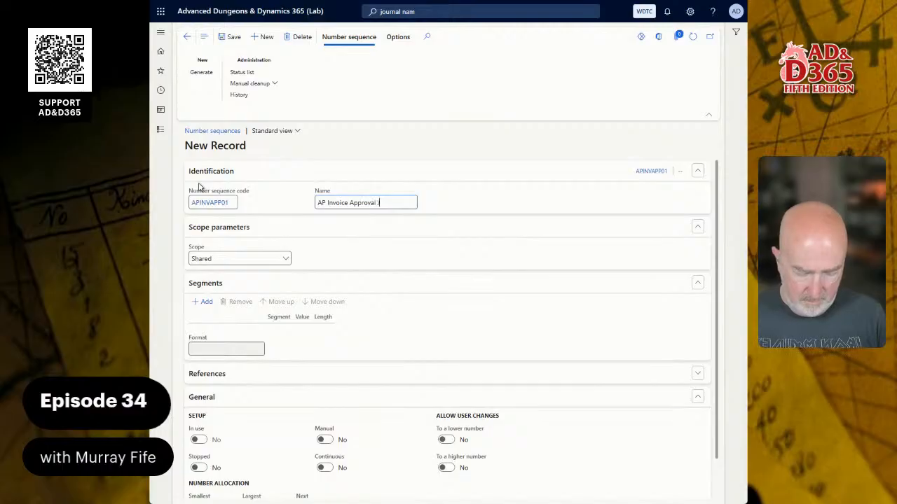
pyautogui.write('Journal')
pyautogui.press('Tab')
# Set the scope of the APINVAPP01 number sequence to Company and select Waterdeep Trading Company, WDTC.
pyautogui.press('Tab')
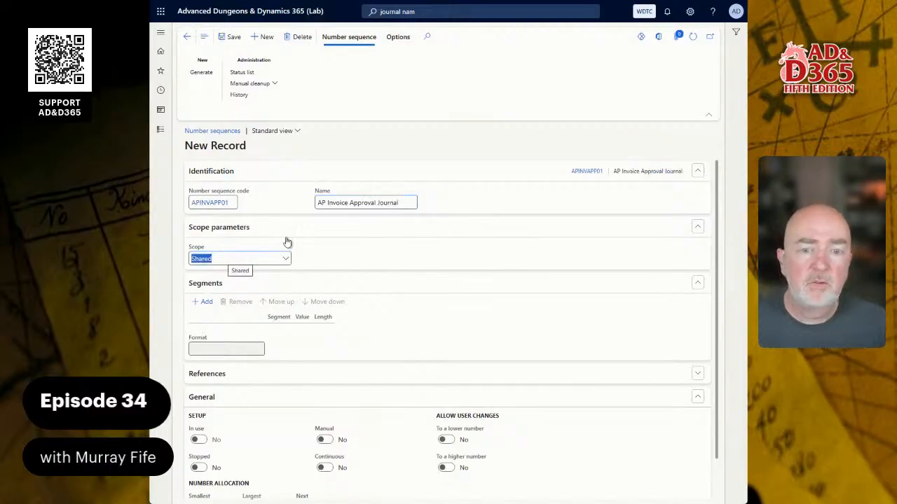
pyautogui.click(286, 259)
pyautogui.click(224, 288)
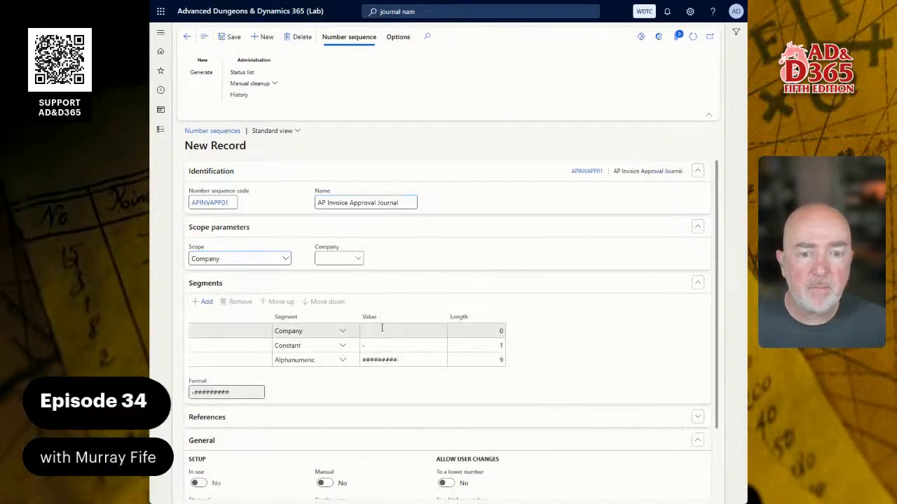
pyautogui.click(358, 258)
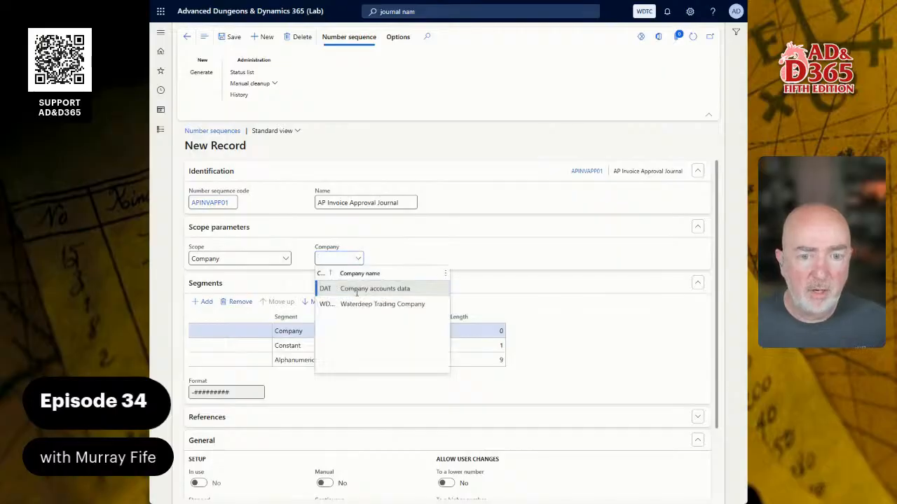
pyautogui.click(372, 305)
# Set the constant segment of APINVAPP01 to -APAP-, make the number sequence continuous, and save it.
pyautogui.click(382, 344)
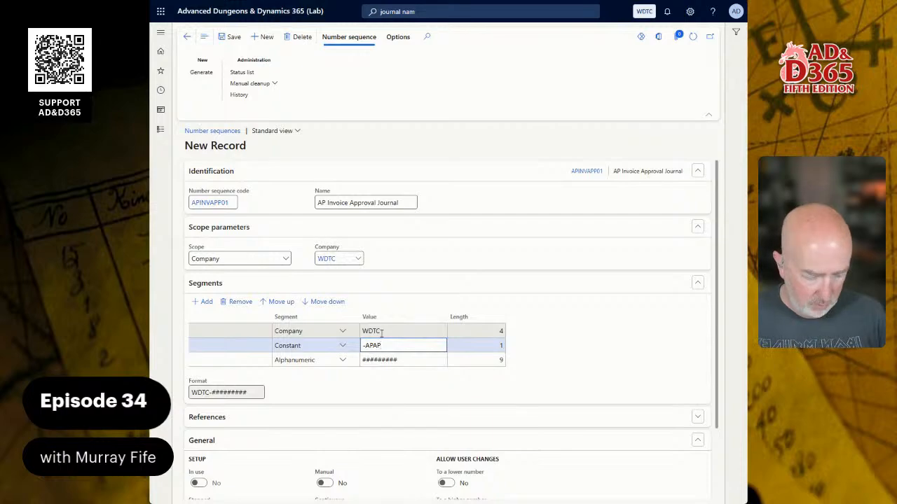
pyautogui.write('-APAP-')
pyautogui.scroll(-3, 347, 468)
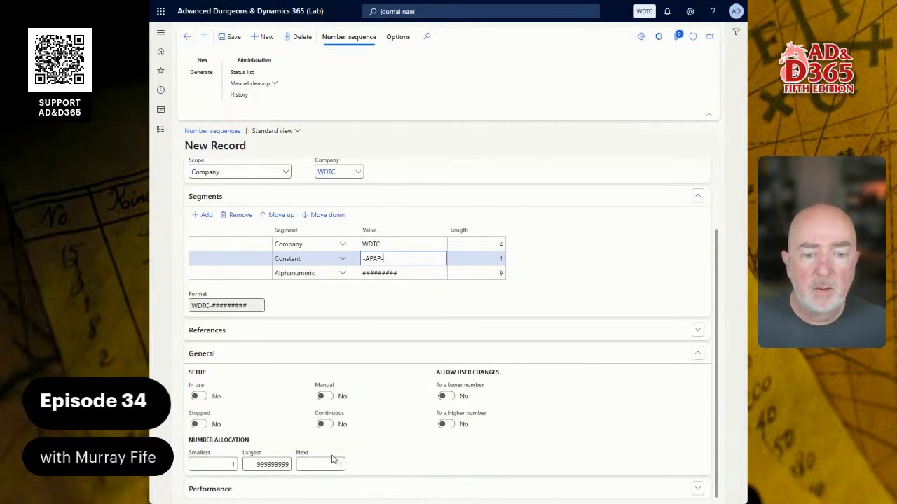
pyautogui.click(327, 426)
pyautogui.click(322, 426)
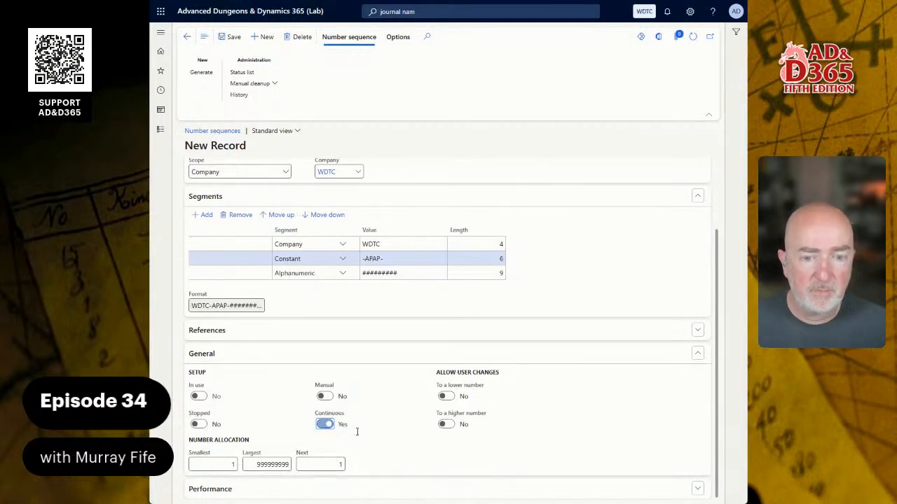
pyautogui.click(232, 37)
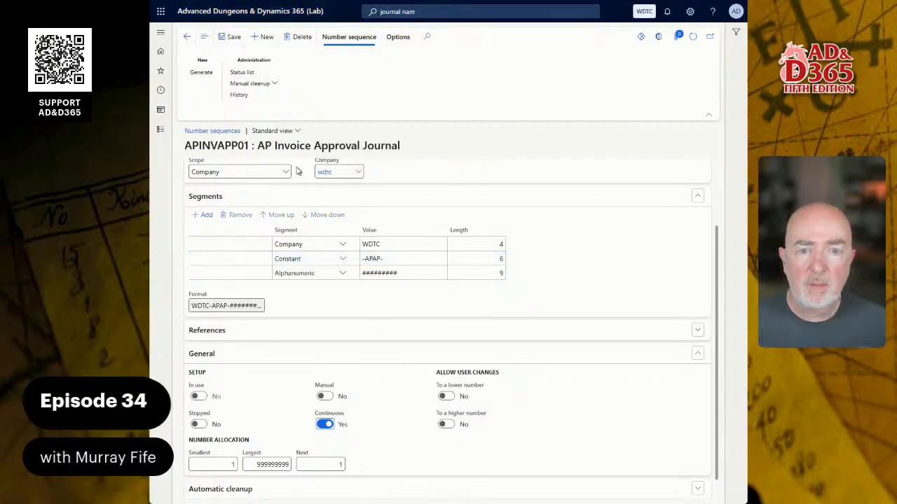
# Return to the journal names, assign APINVAPP01 as the APINVAPP journal's voucher series, and save the journal name.
pyautogui.click(187, 37)
pyautogui.click(187, 37)
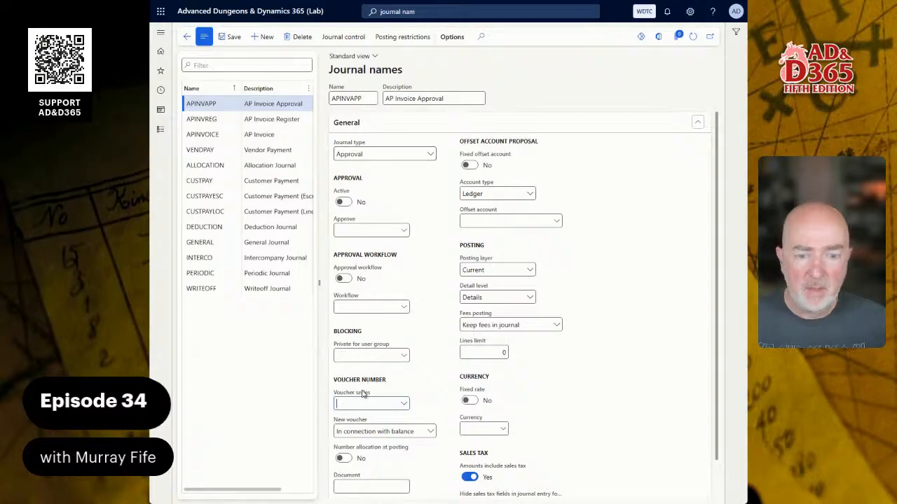
pyautogui.write('N')
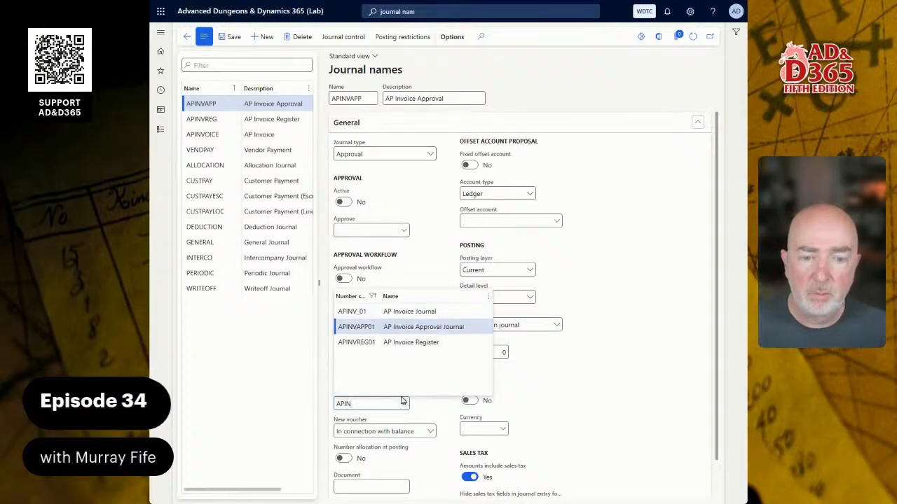
pyautogui.press('Return')
pyautogui.click(232, 38)
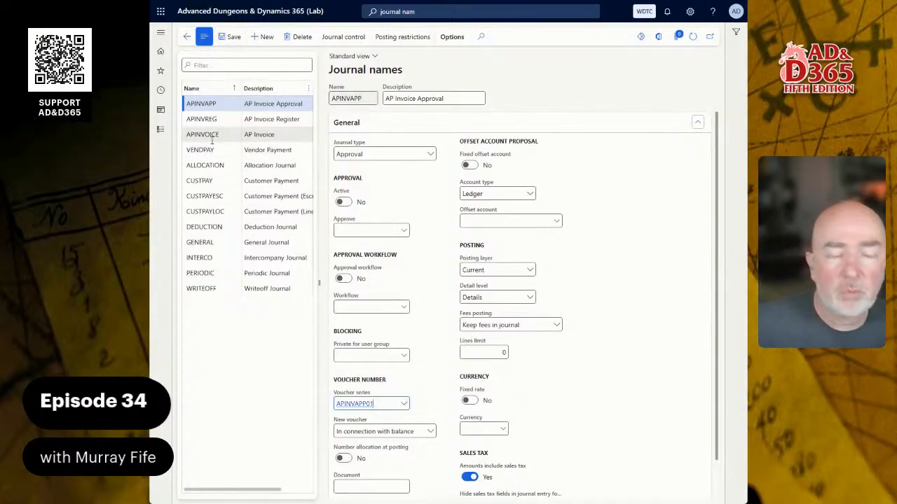
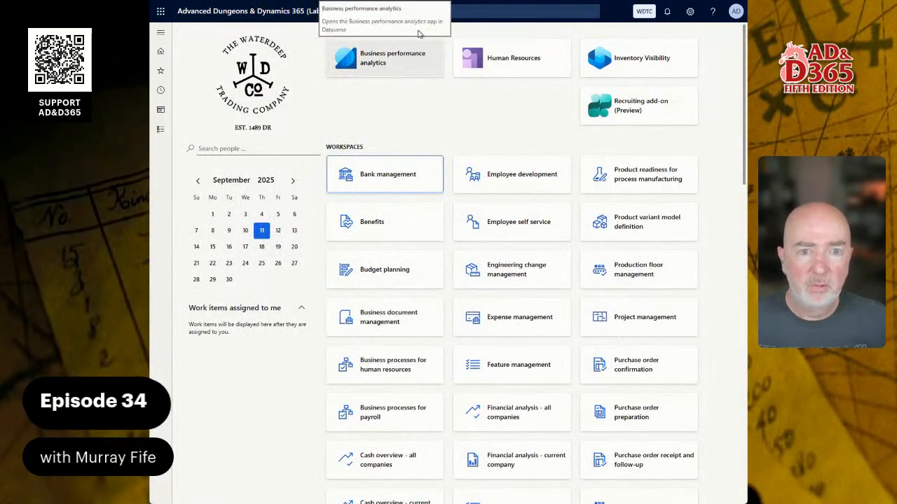
# Search for the vendor posting profiles and open them from the Accounts payable setup.
pyautogui.click(477, 12)
pyautogui.write('ve')
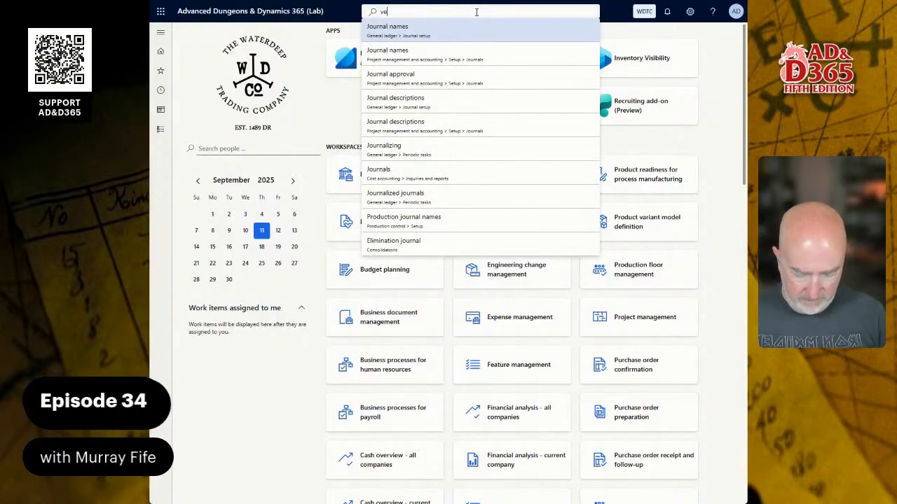
pyautogui.write('nd pos pro')
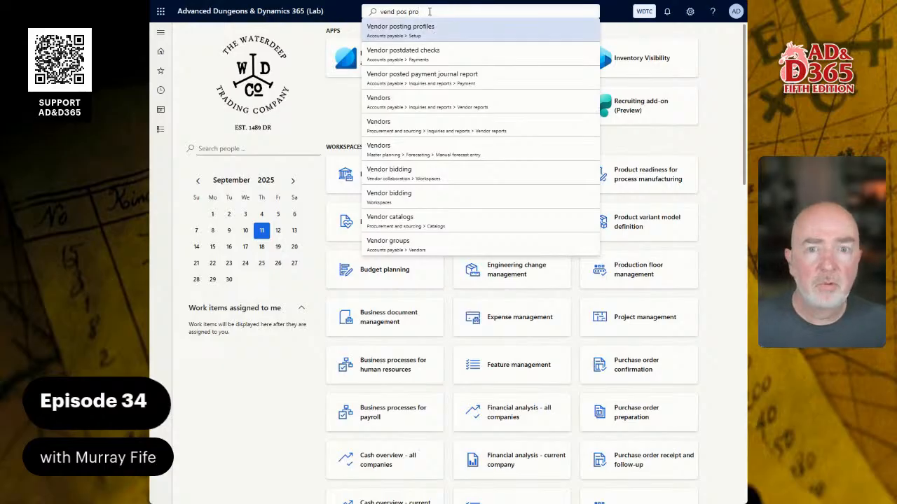
pyautogui.click(160, 133)
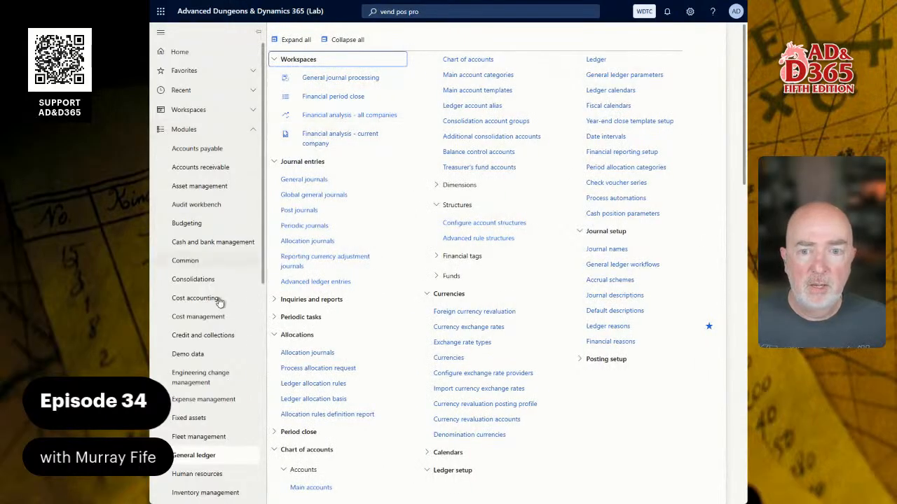
pyautogui.click(207, 148)
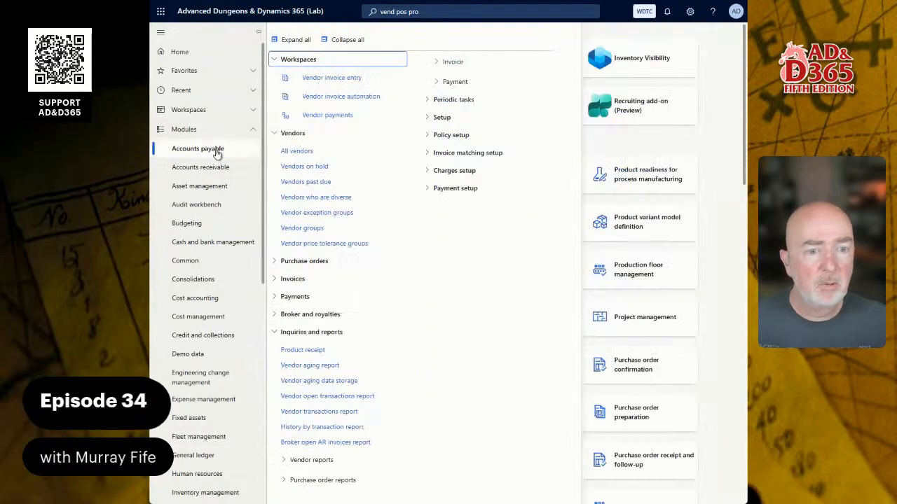
pyautogui.click(464, 118)
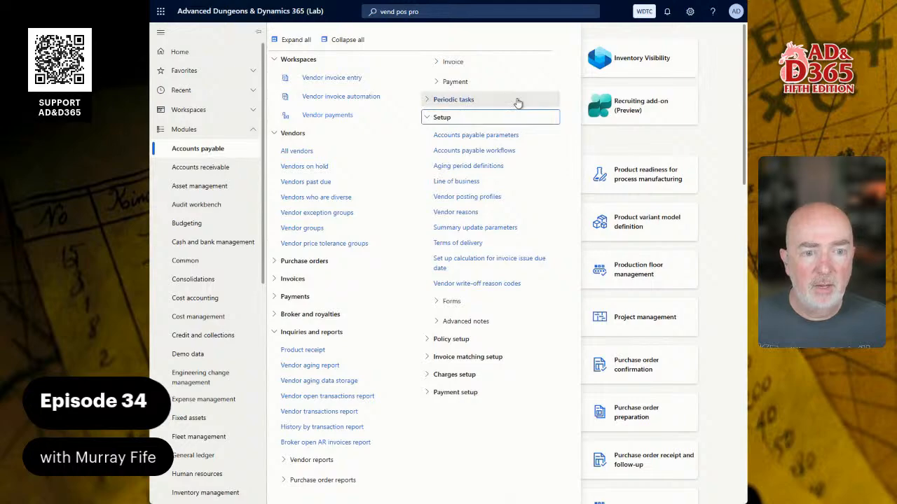
pyautogui.click(484, 198)
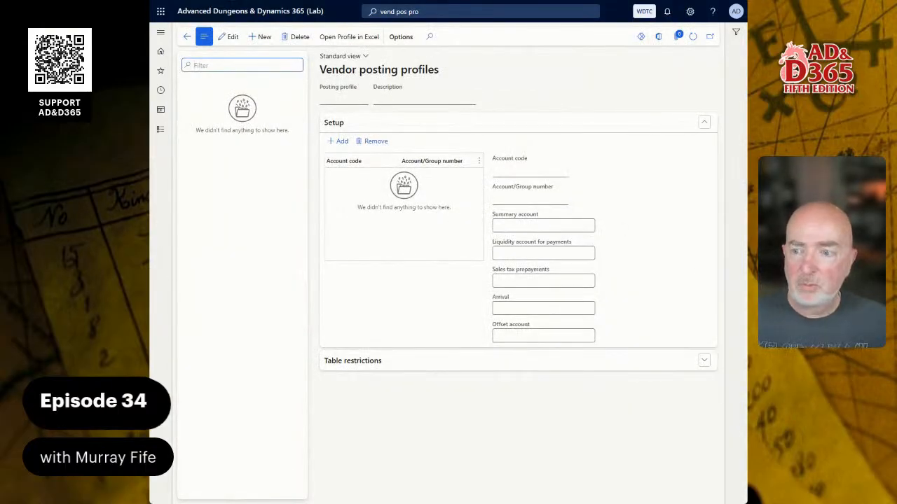
# Create a vendor posting profile GENERAL with the description General Posting Profile and save it.
pyautogui.click(263, 37)
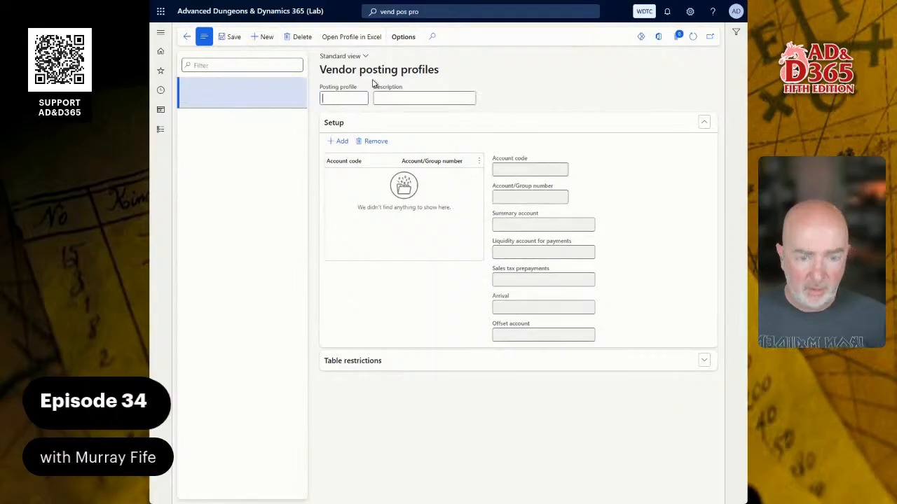
pyautogui.write('GENERAL')
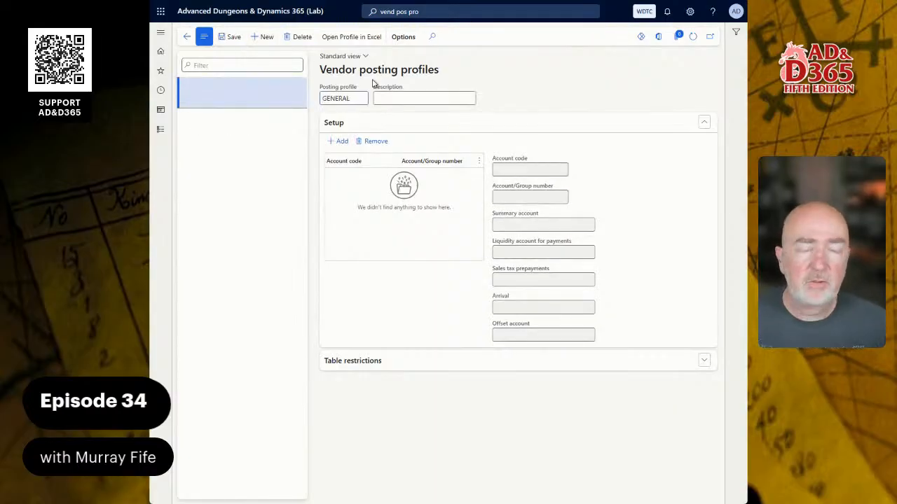
pyautogui.press('Tab')
pyautogui.write('Ge')
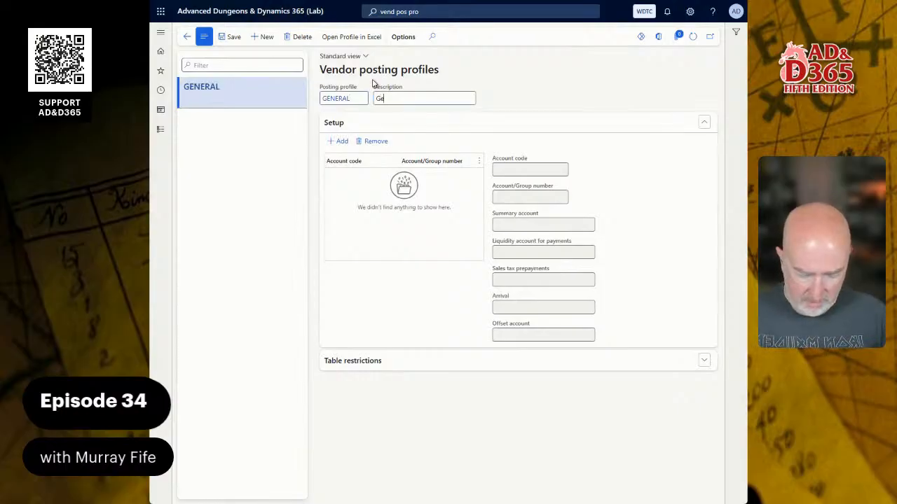
pyautogui.write('neral Posting P')
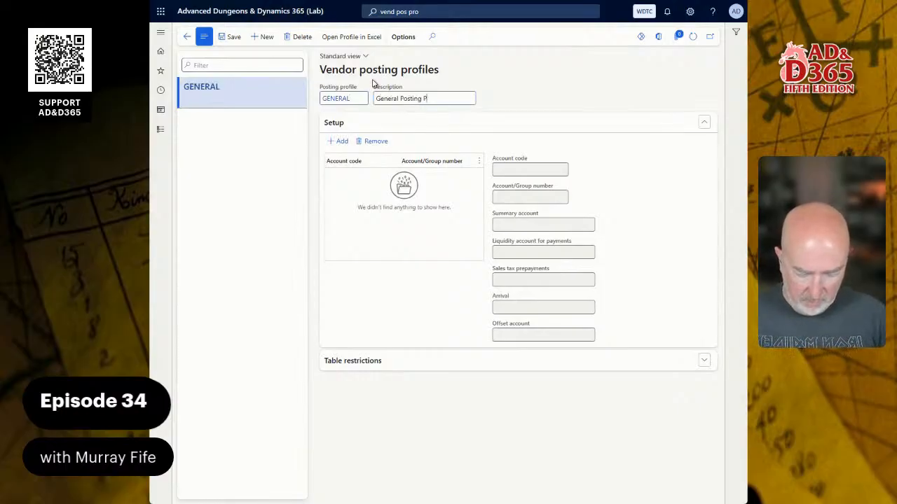
pyautogui.write('rofile')
pyautogui.press('Tab')
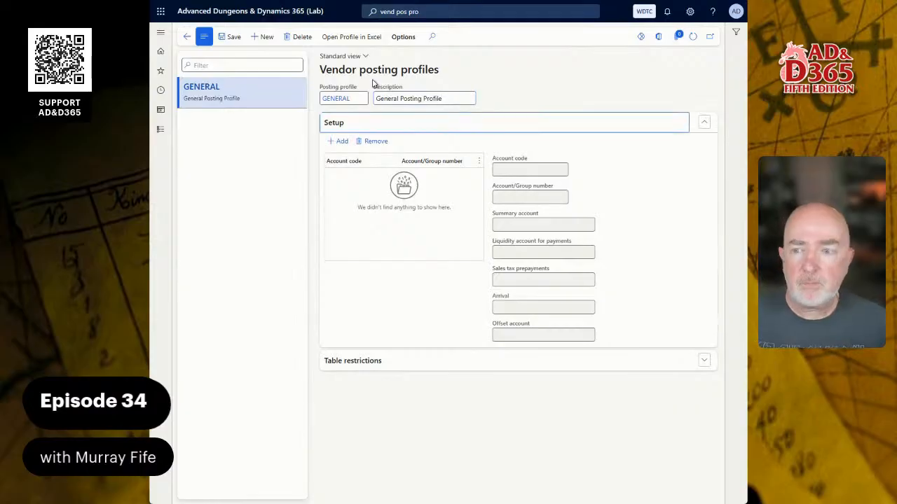
pyautogui.click(236, 40)
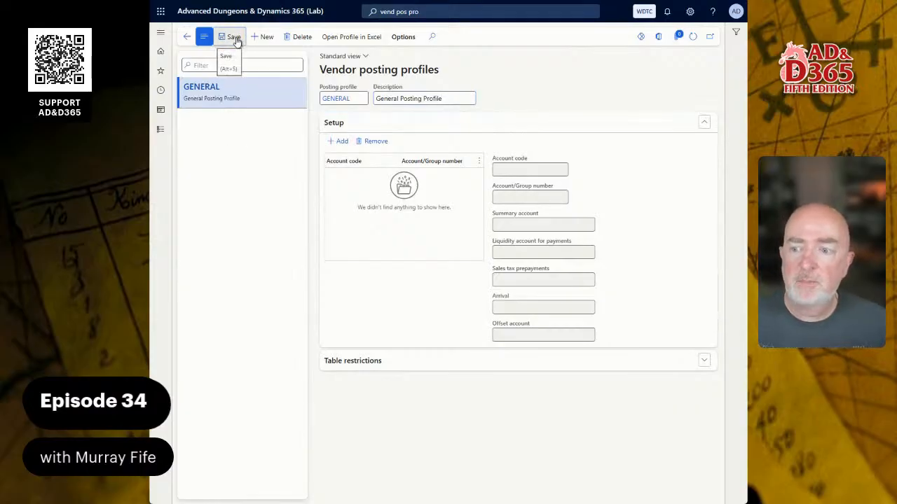
# Add a setup line to the GENERAL profile with account code All and summary account 2000.
pyautogui.click(336, 142)
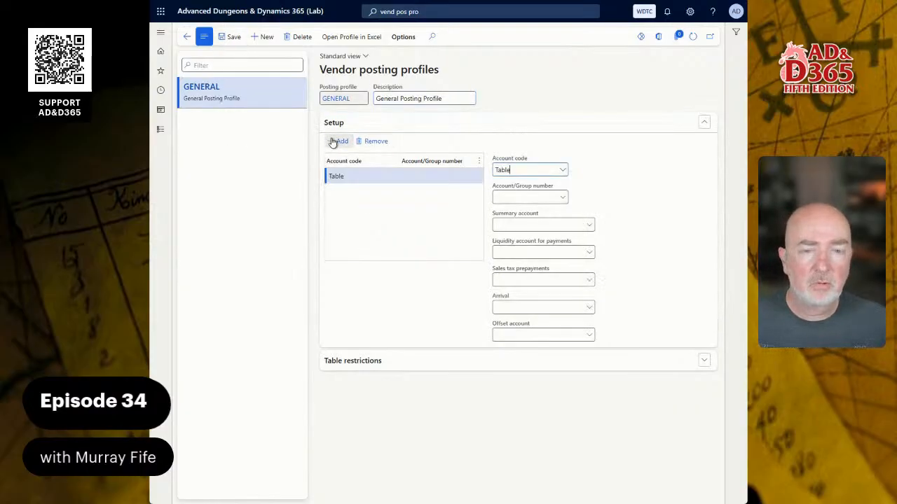
pyautogui.click(563, 171)
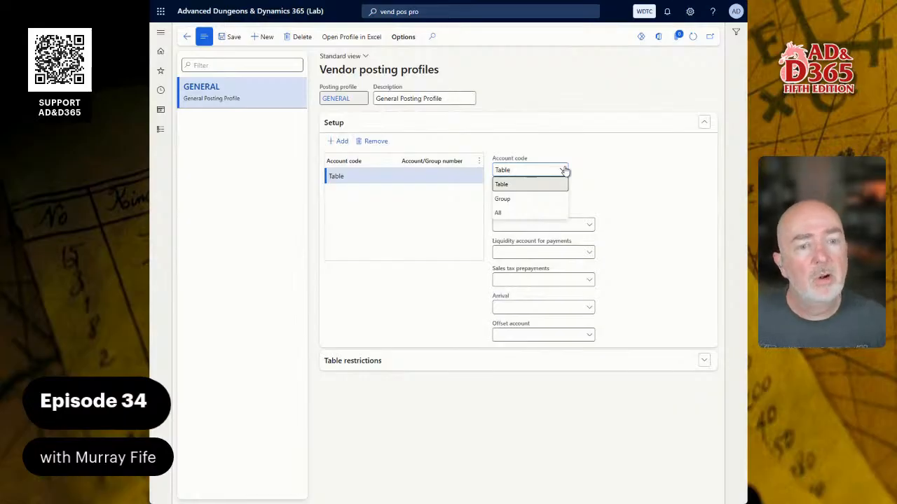
pyautogui.click(521, 214)
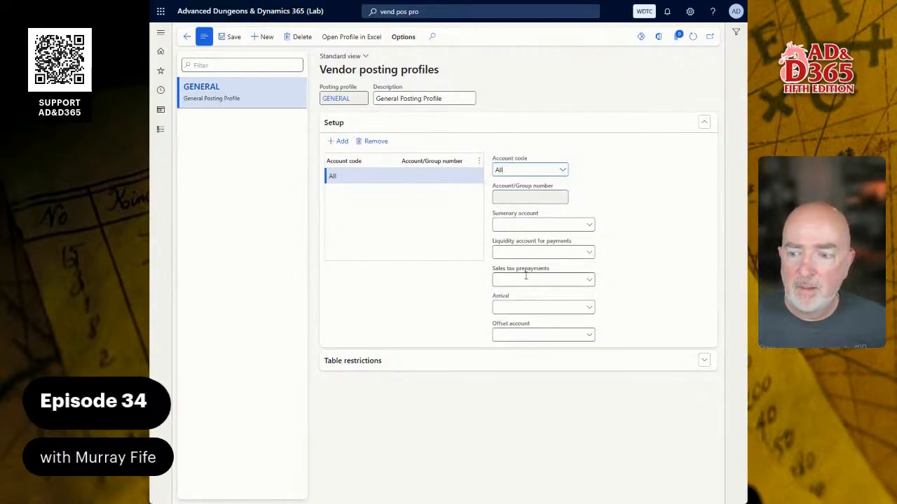
pyautogui.click(508, 225)
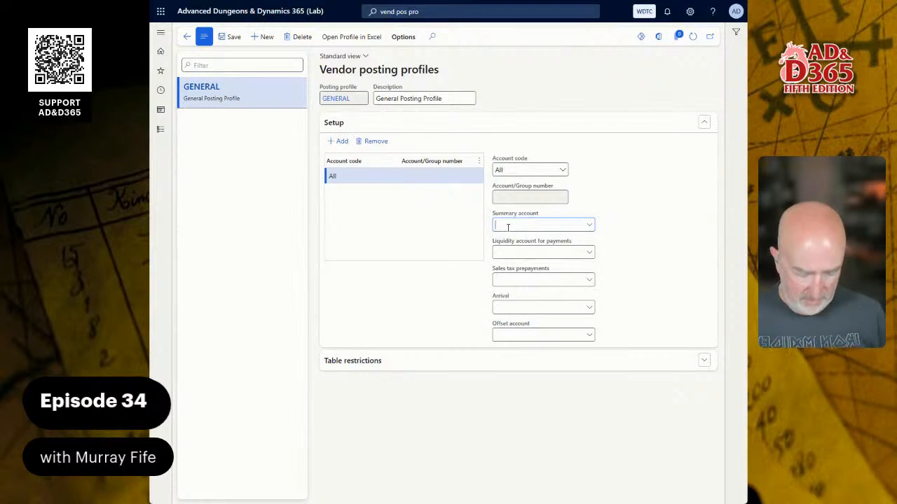
pyautogui.write('2000')
pyautogui.press('Tab')
pyautogui.click(589, 225)
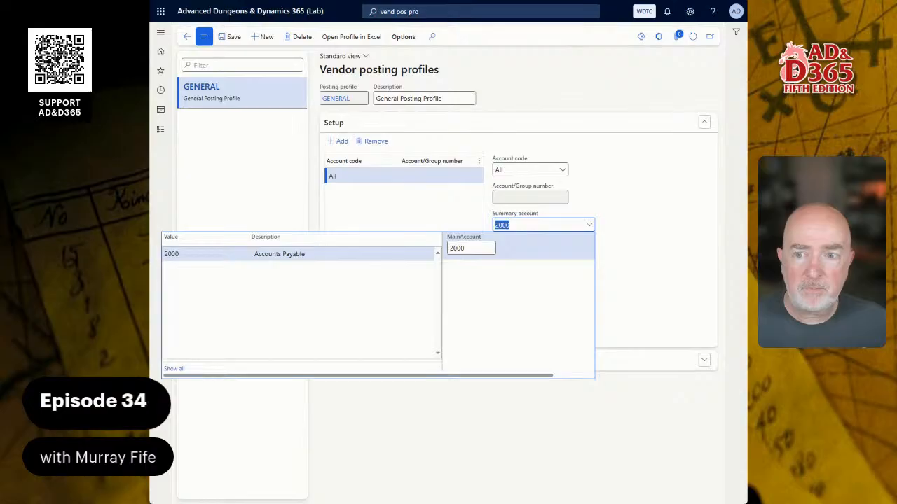
pyautogui.click(562, 228)
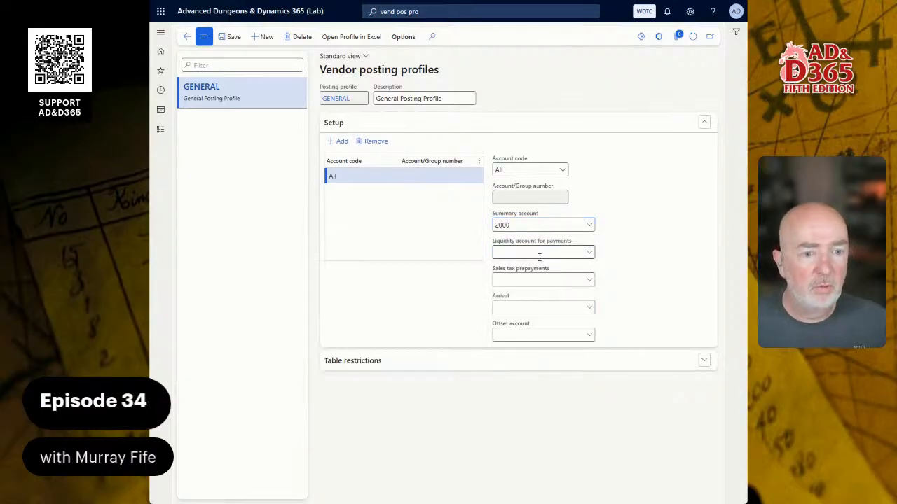
# Set both the arrival account and the offset account of the GENERAL profile to 2000.
pyautogui.click(553, 306)
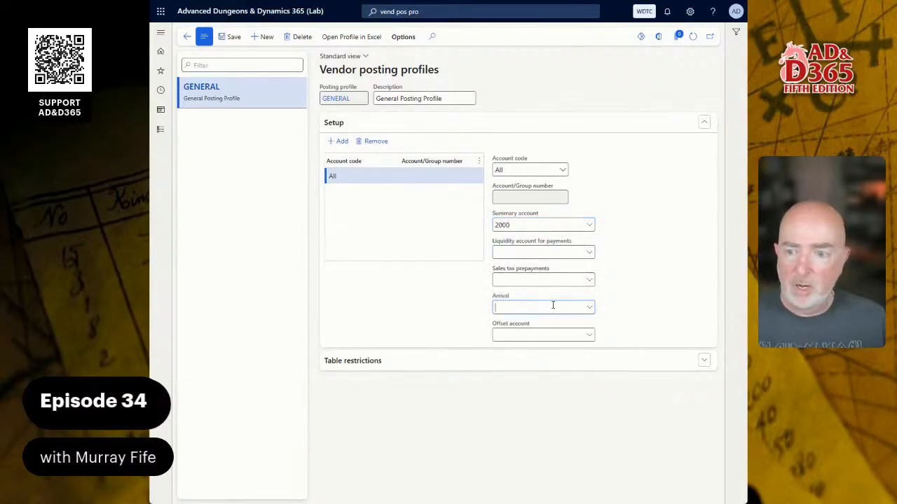
pyautogui.write('2000')
pyautogui.press('Tab')
pyautogui.write('2000')
pyautogui.press('Tab')
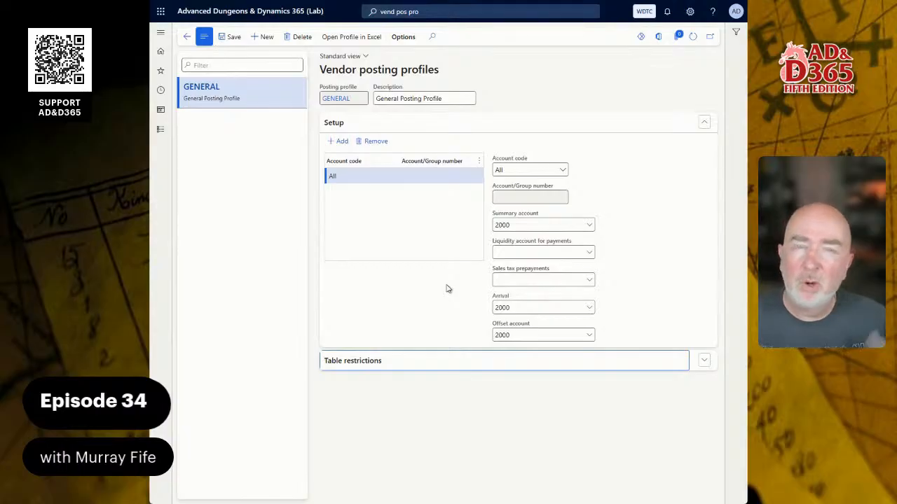
# Create a second vendor posting profile PREPAYMENT with the description Prepayments and save it.
pyautogui.click(263, 36)
pyautogui.write('P')
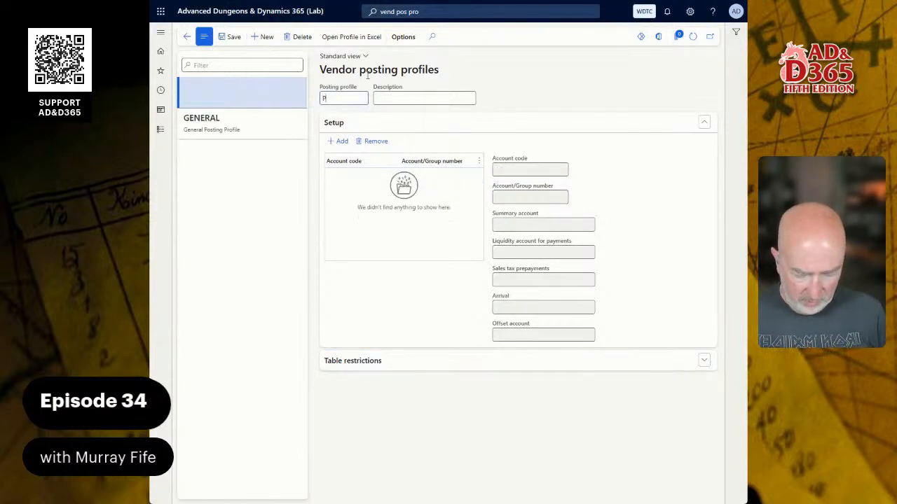
pyautogui.write('REPAYMENT')
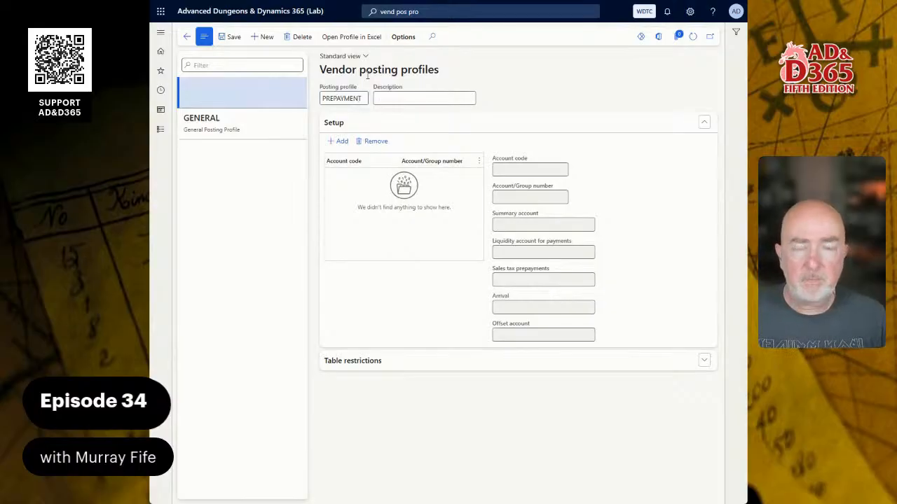
pyautogui.press('Tab')
pyautogui.write('Prepayments')
pyautogui.press('Tab')
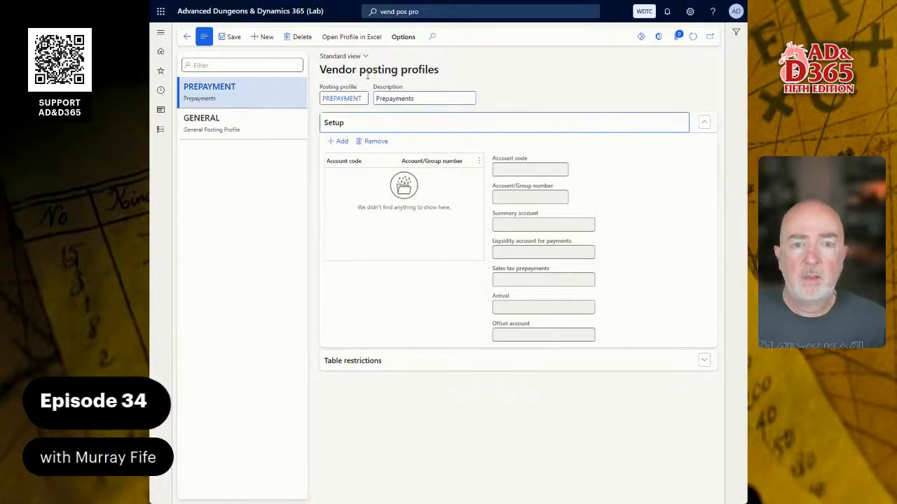
pyautogui.click(230, 37)
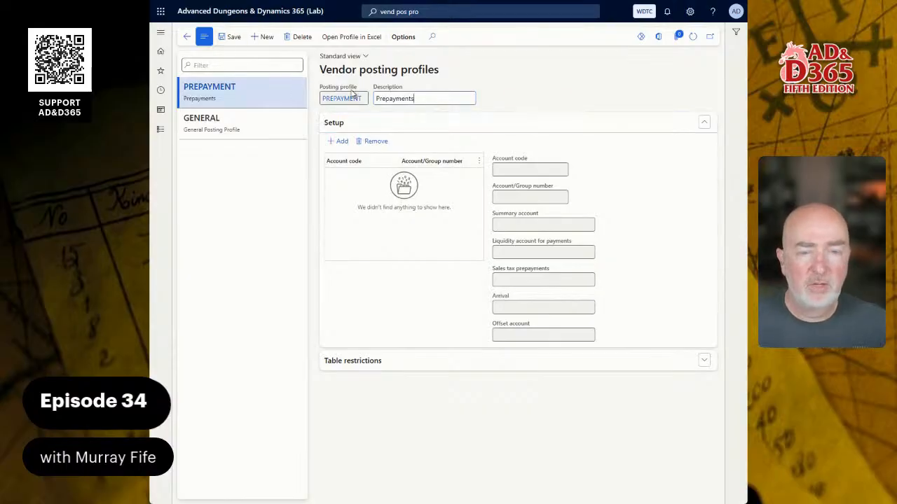
# Add a setup line to the PREPAYMENT profile with account code All and summary account 2000.
pyautogui.click(342, 142)
pyautogui.click(563, 170)
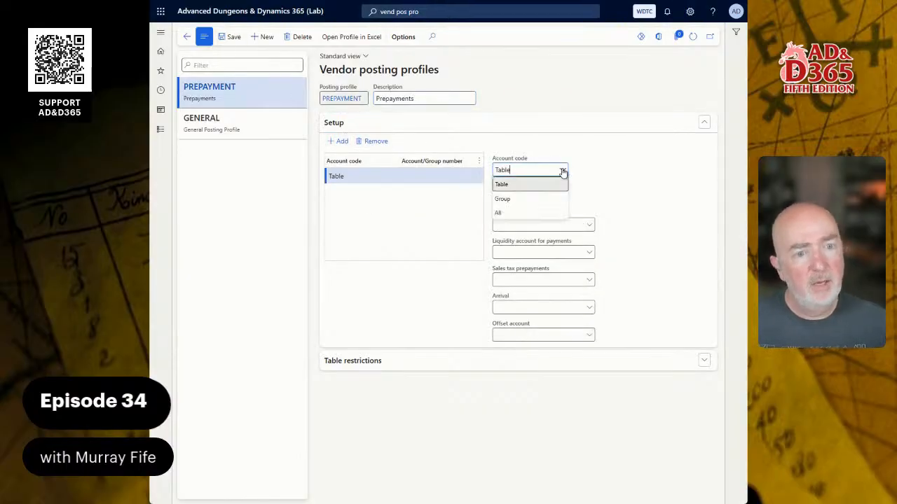
pyautogui.click(522, 212)
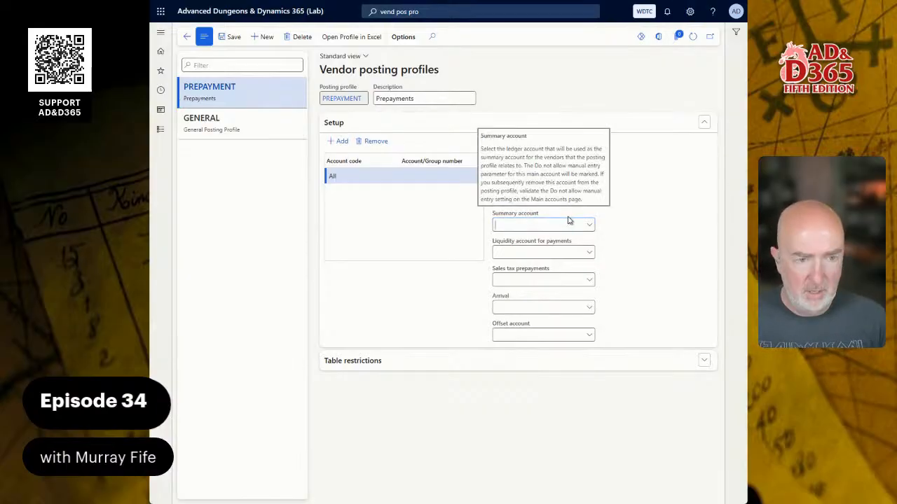
pyautogui.write('2000')
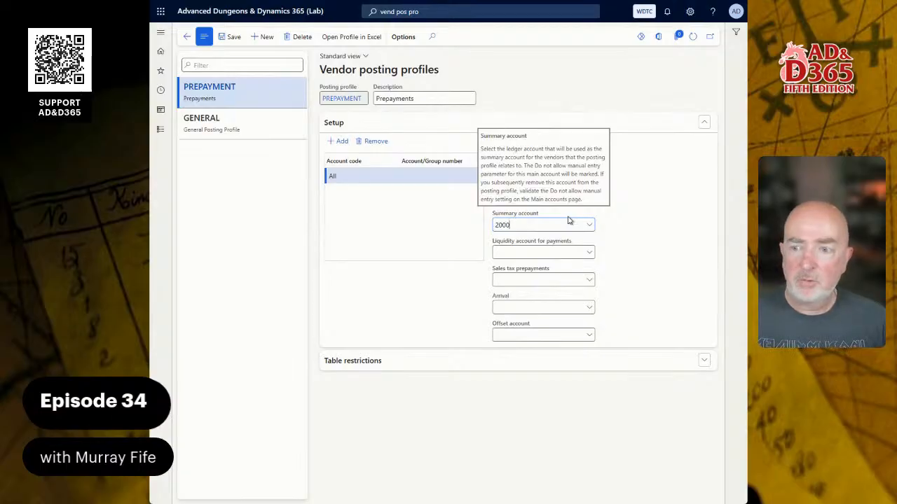
pyautogui.press('Tab')
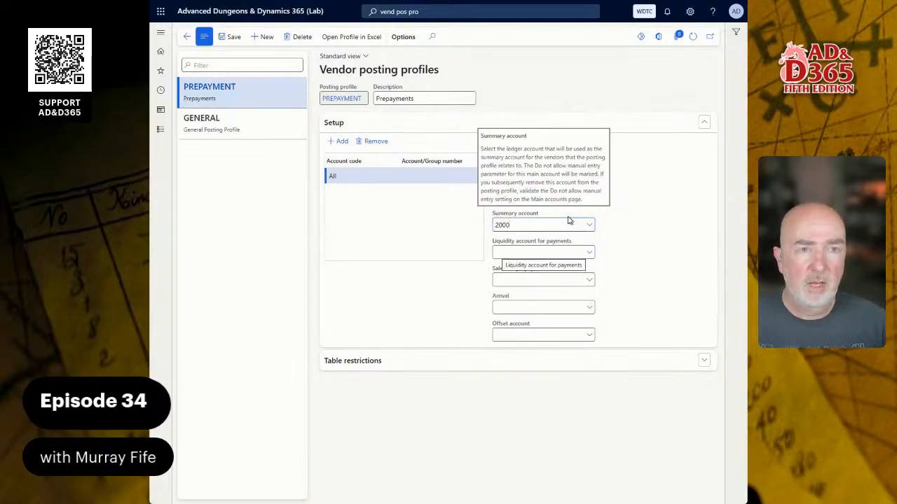
# Search the ledger accounts for *tax and set the PREPAYMENT profile's liquidity account for payments to 2450.
pyautogui.write('2200')
pyautogui.click(587, 253)
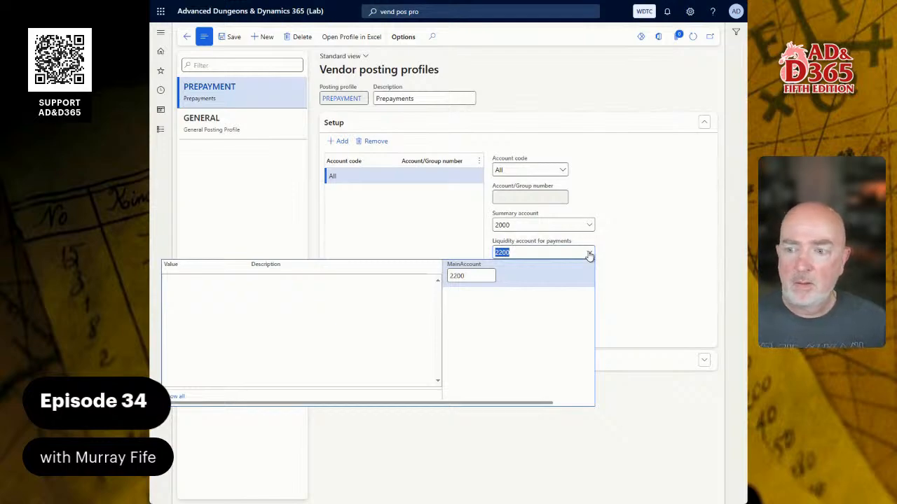
pyautogui.write('sal')
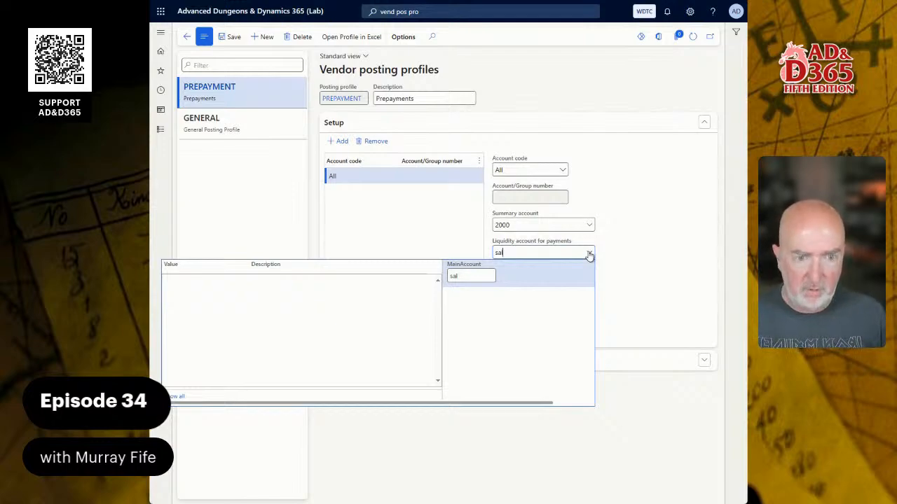
pyautogui.press('BackSpace')
pyautogui.press('BackSpace')
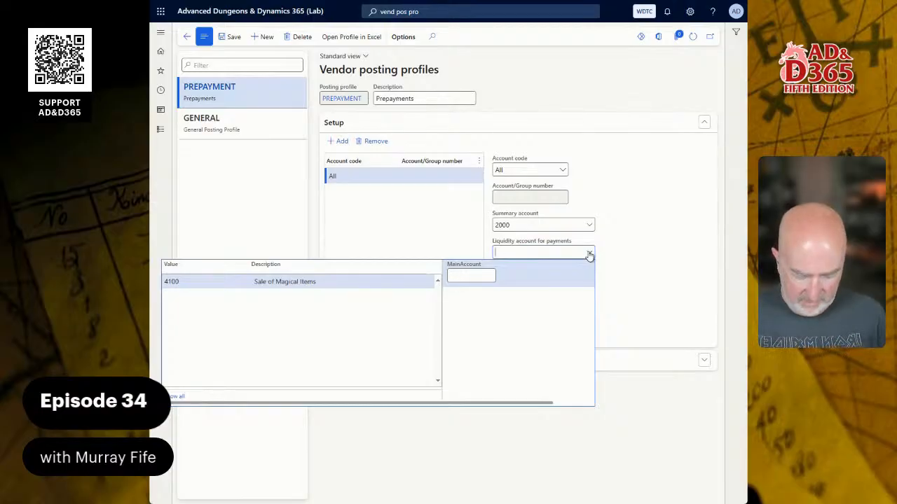
pyautogui.write('*tax')
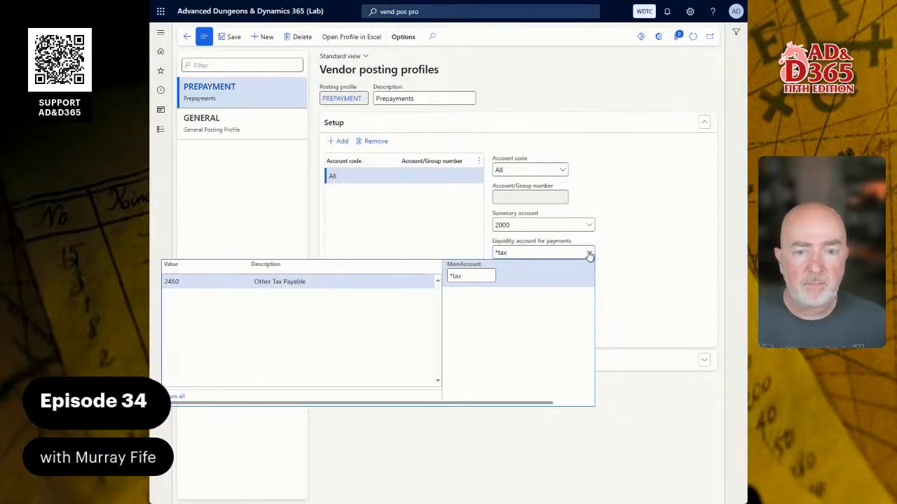
pyautogui.click(296, 281)
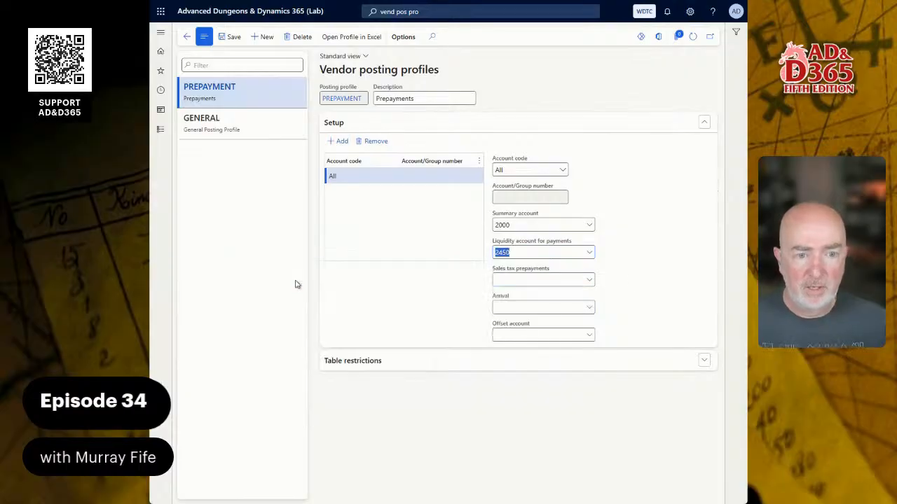
# Set the PREPAYMENT profile's sales tax prepayments account to 2050 and try 200 as the arrival account.
pyautogui.click(540, 284)
pyautogui.write('2050')
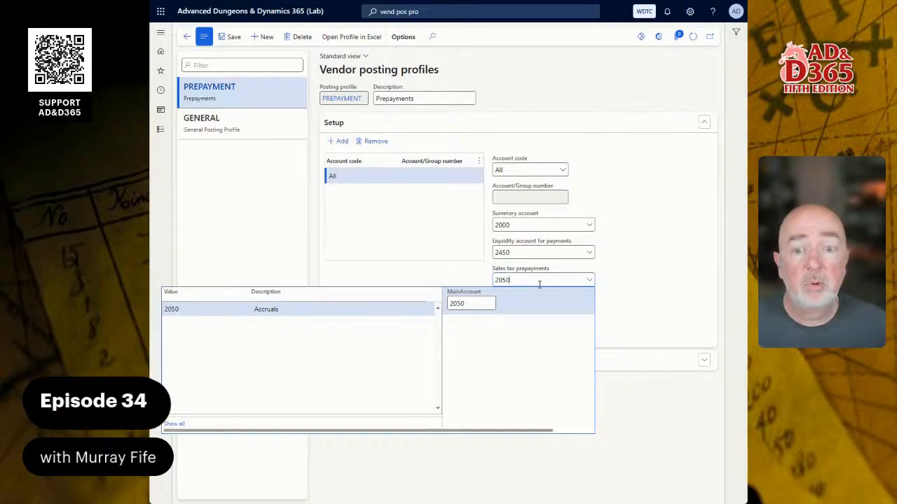
pyautogui.press('Tab')
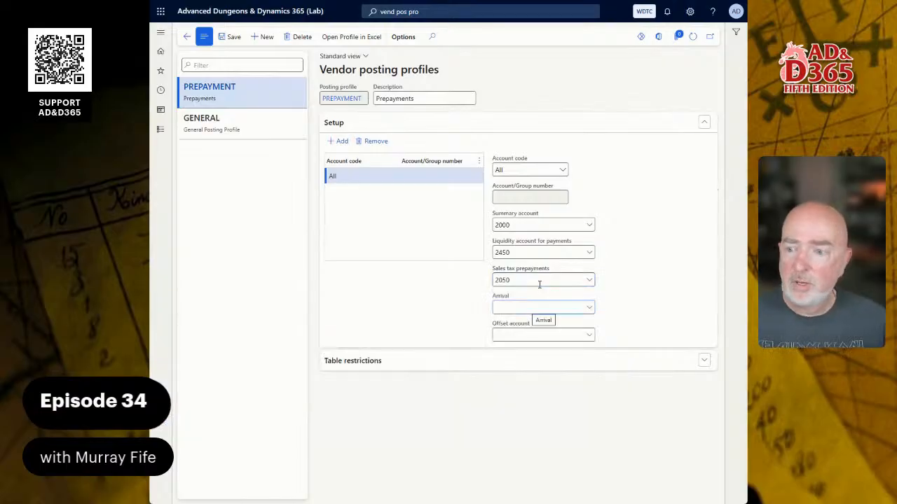
pyautogui.write('200')
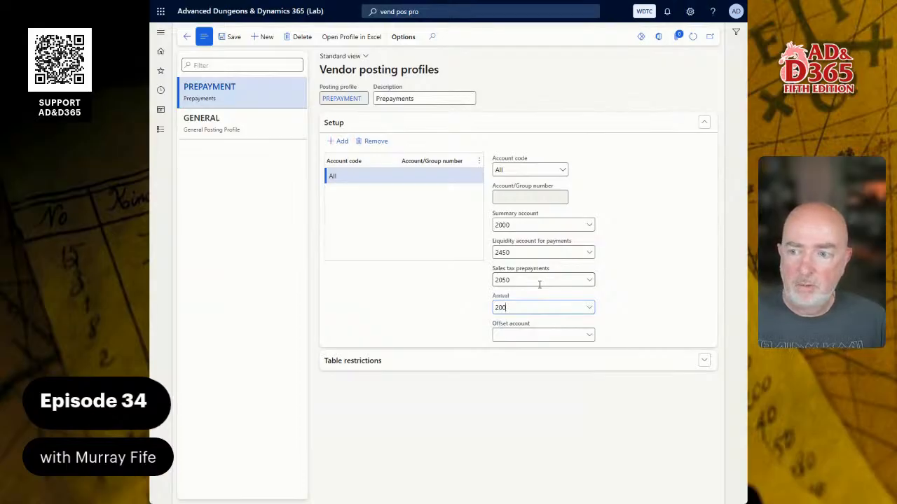
# Move account 2450 from the liquidity account for payments to the sales tax prepayments account, leaving the liquidity account empty.
pyautogui.click(540, 283)
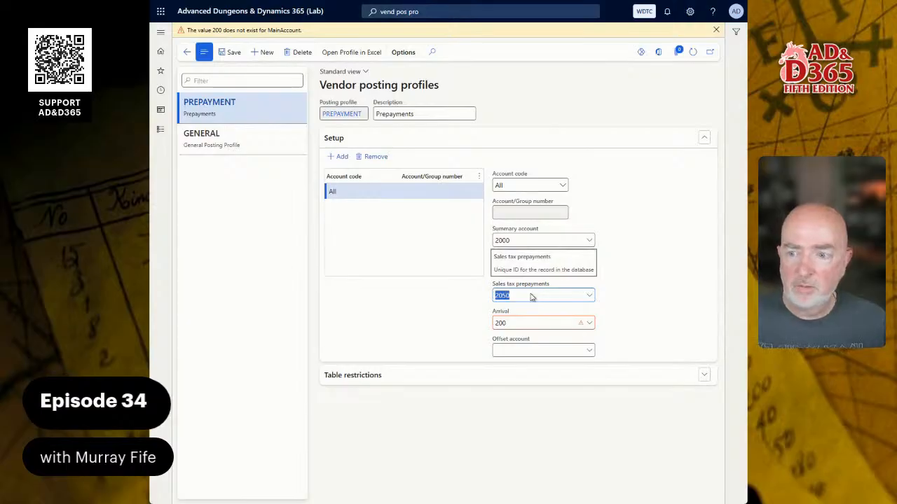
pyautogui.click(520, 270)
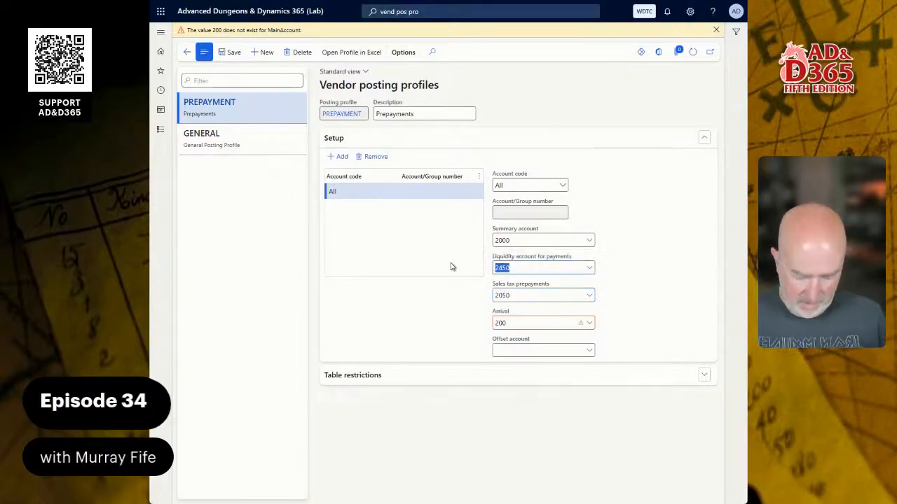
pyautogui.hotkey('ctrl', 'x')
pyautogui.press('Tab')
pyautogui.hotkey('ctrl', 'v')
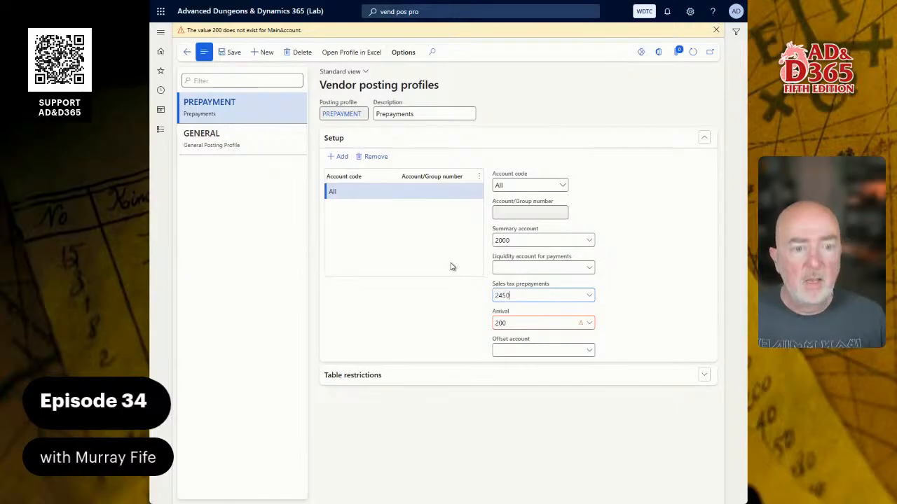
# Set the PREPAYMENT profile's arrival account to 2050 and offset account to 2000, and save the profile.
pyautogui.press('Tab')
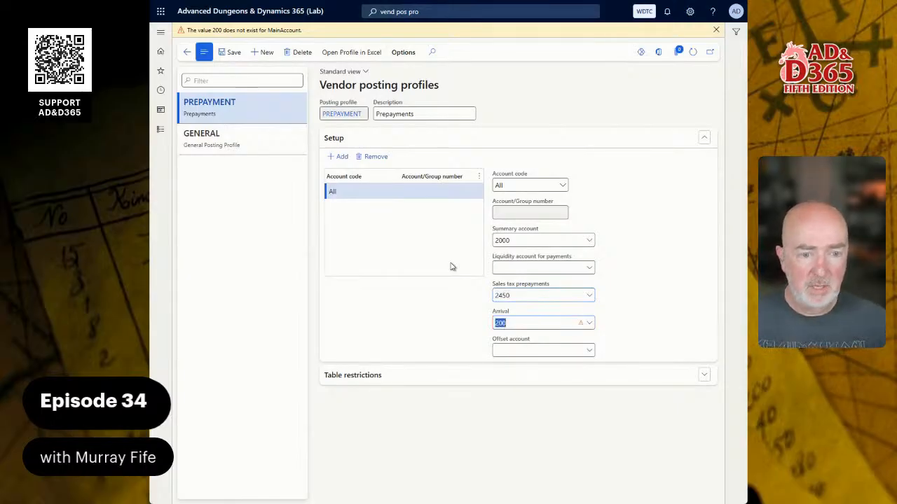
pyautogui.write('2050')
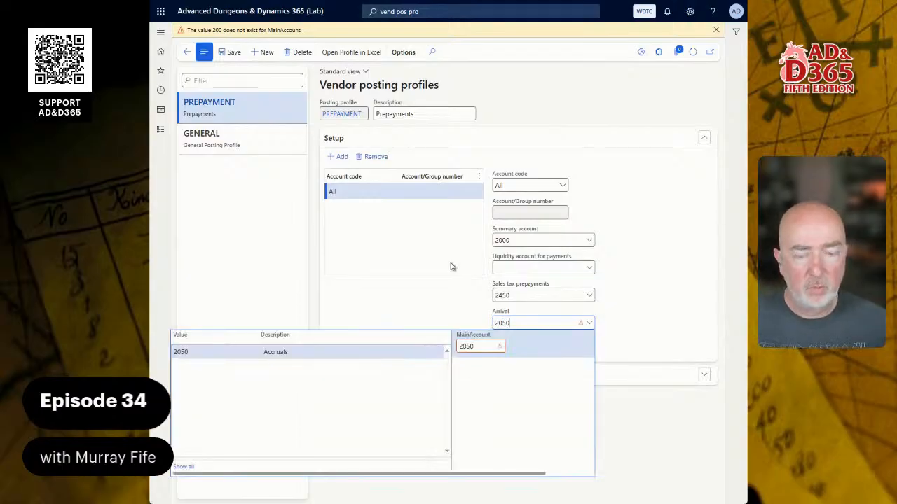
pyautogui.press('Return')
pyautogui.press('Tab')
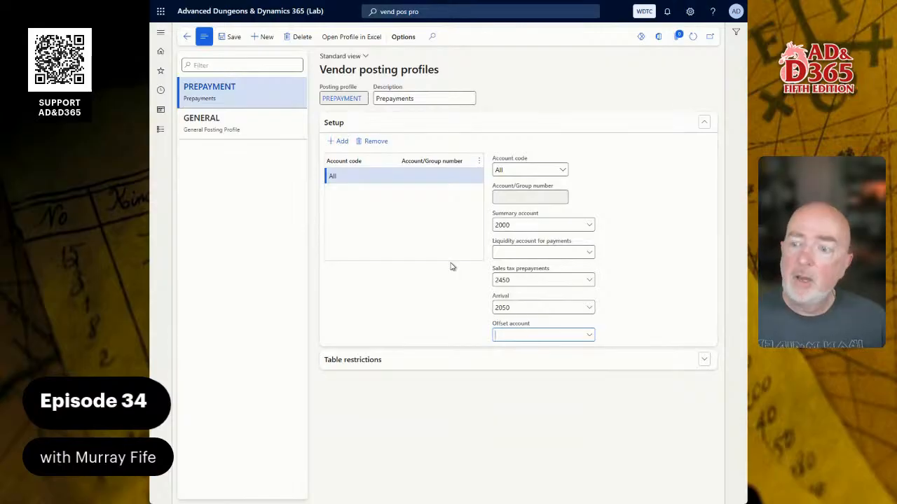
pyautogui.write('2000')
pyautogui.press('Tab')
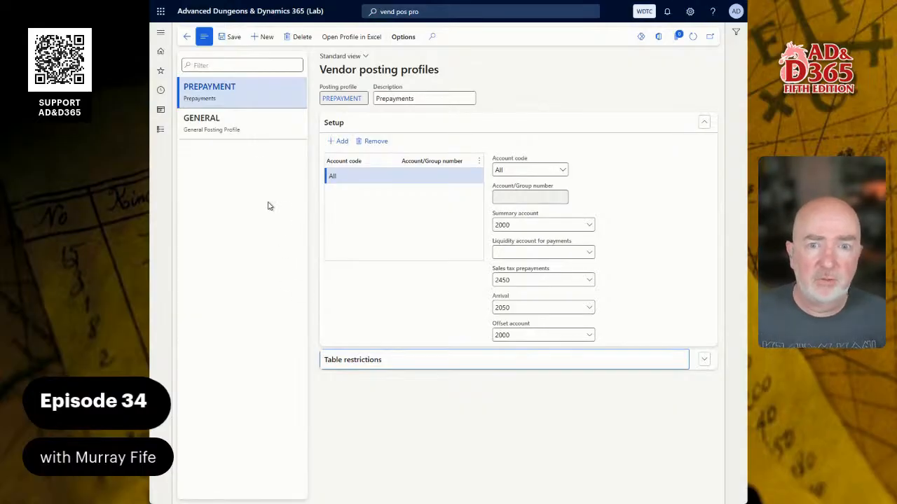
pyautogui.click(233, 37)
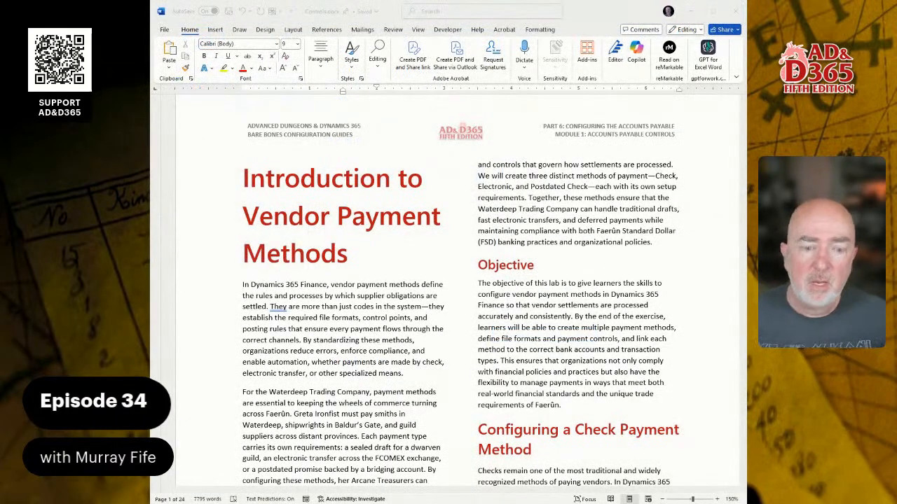
# Switch to the Word guide and review the vendor payment methods introduction, the check setup steps and the payment method configuration tables.
pyautogui.scroll(-3, 449, 294)
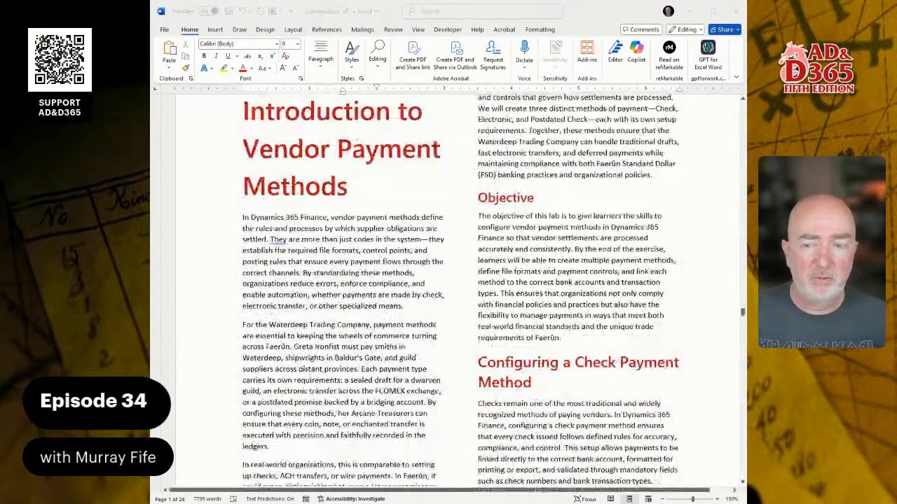
pyautogui.scroll(2, 461, 291)
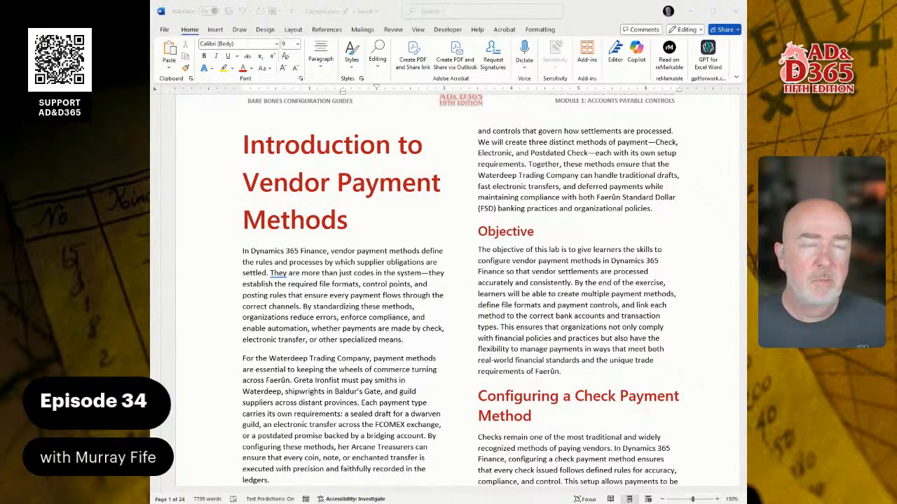
pyautogui.scroll(-8, 455, 291)
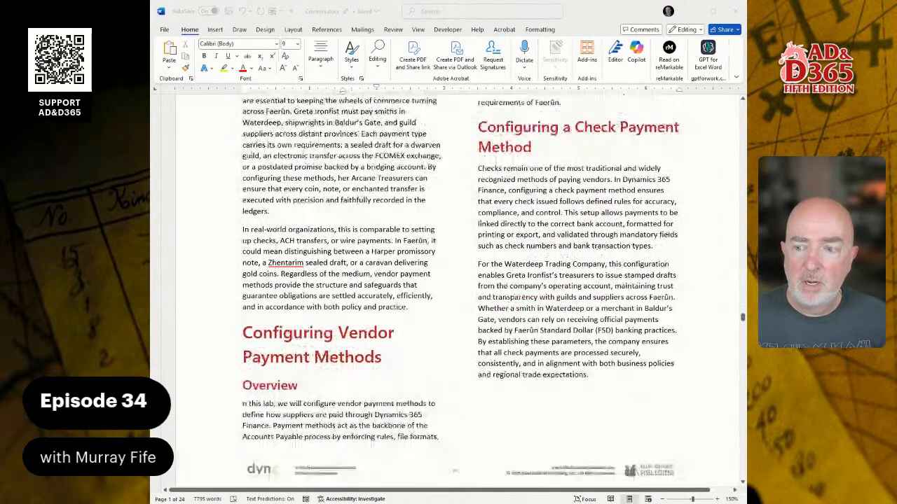
pyautogui.scroll(-12, 455, 291)
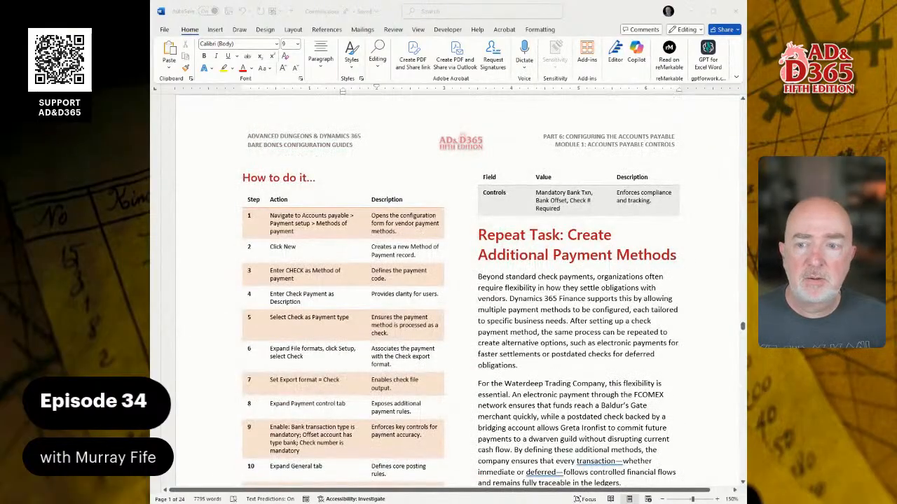
pyautogui.scroll(-9, 456, 291)
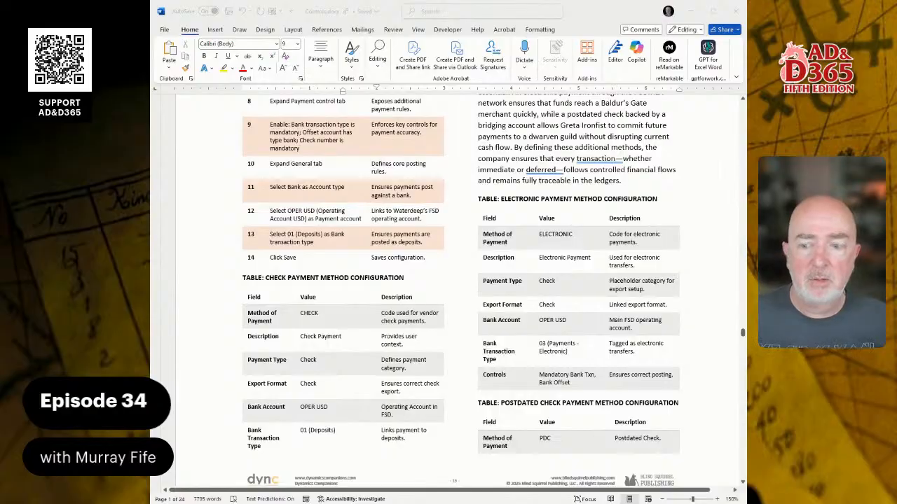
pyautogui.scroll(-12, 455, 291)
pyautogui.scroll(12, 455, 291)
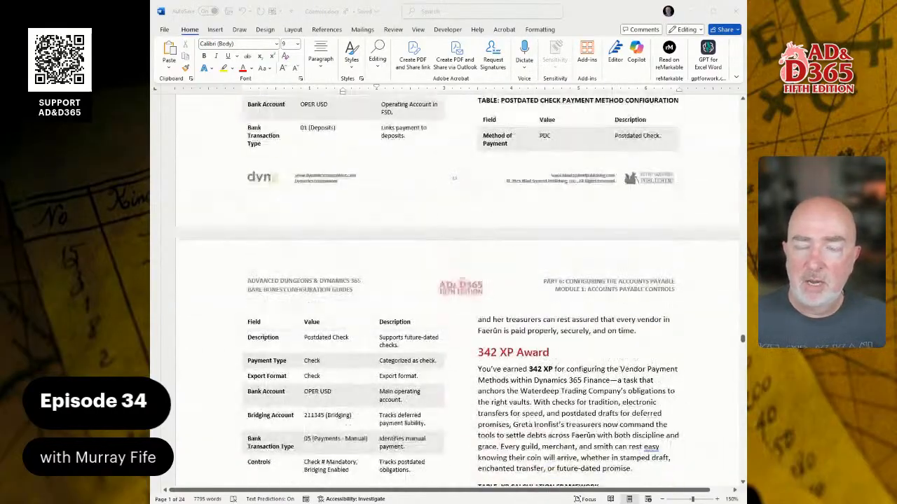
pyautogui.scroll(9, 455, 291)
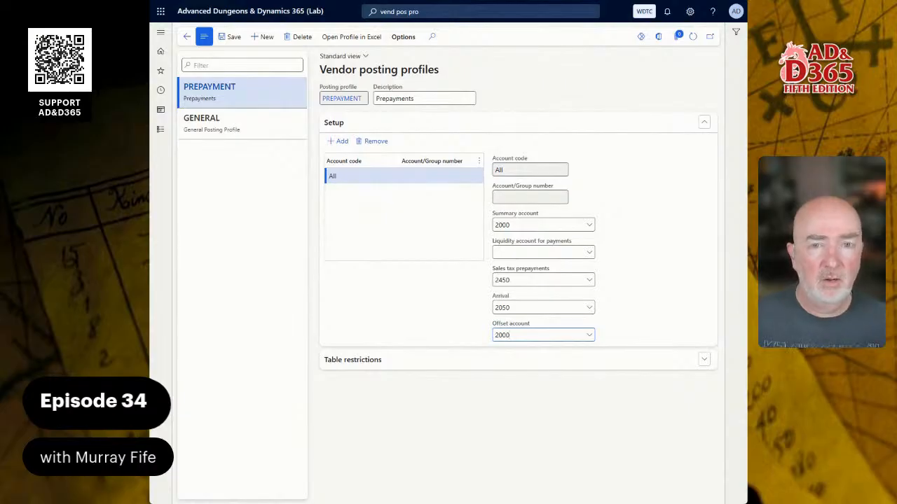
# Return to Dynamics 365 and open the vendor Methods of payment page from the Accounts payable payment setup.
pyautogui.click(246, 10)
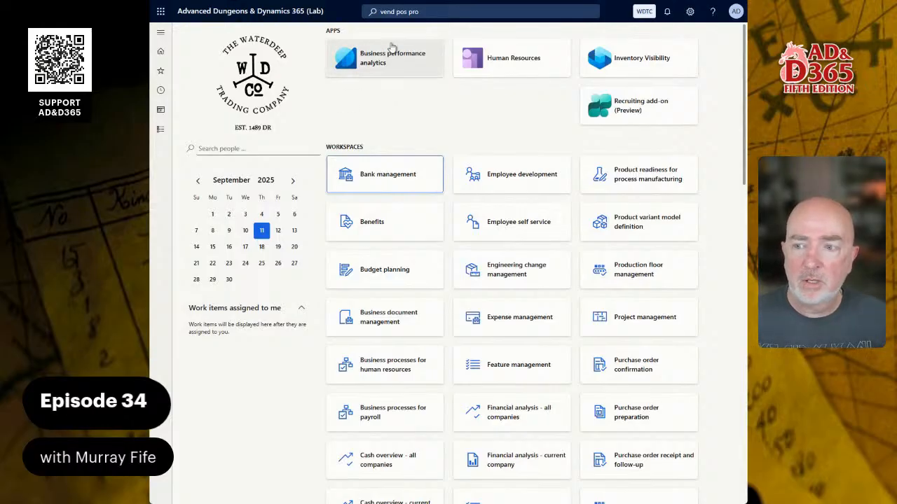
pyautogui.click(429, 11)
pyautogui.write('meth of pa')
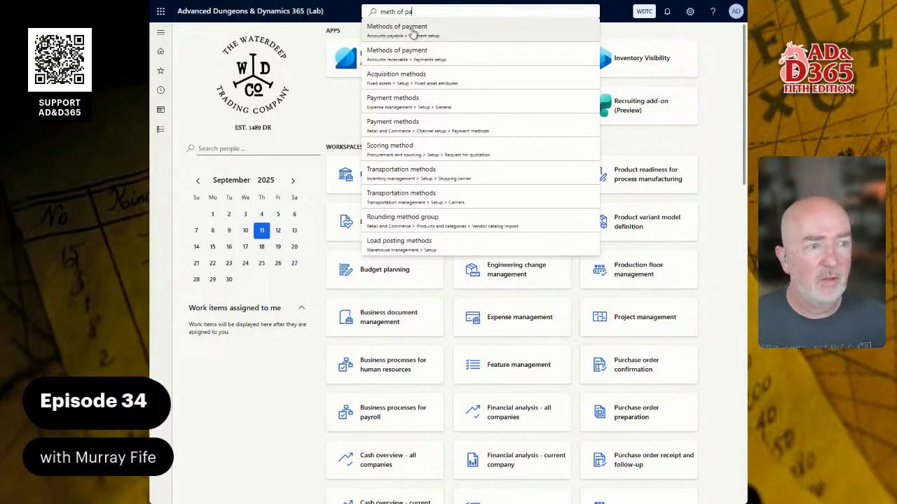
pyautogui.click(160, 132)
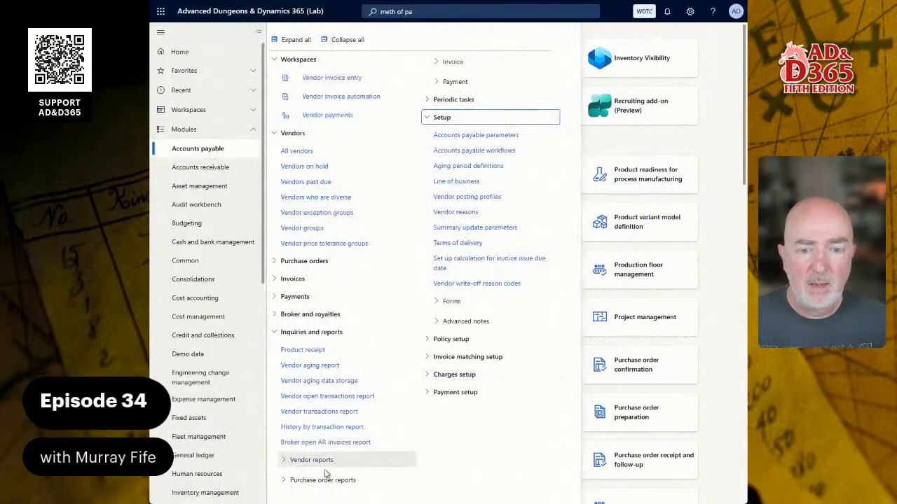
pyautogui.click(295, 296)
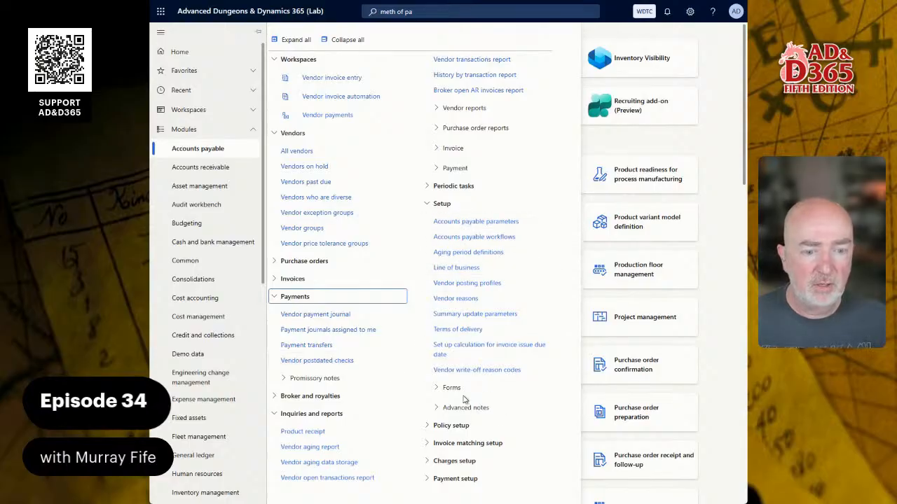
pyautogui.click(455, 479)
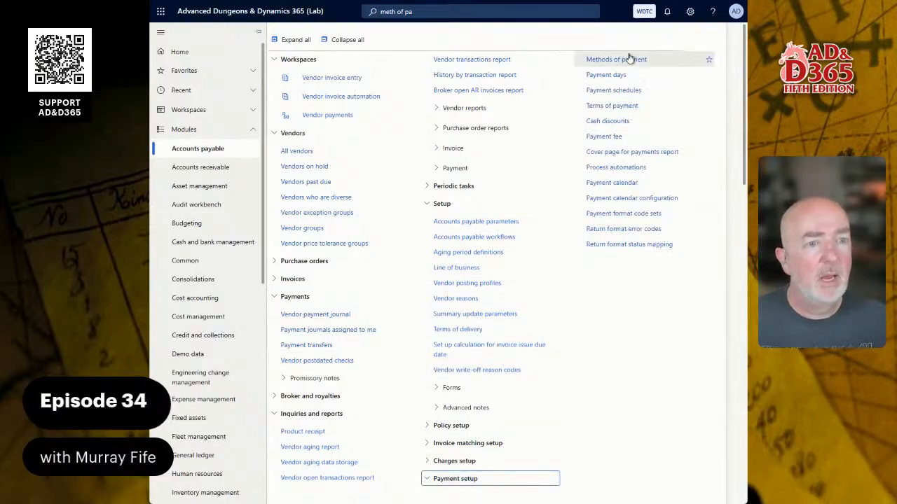
pyautogui.click(616, 61)
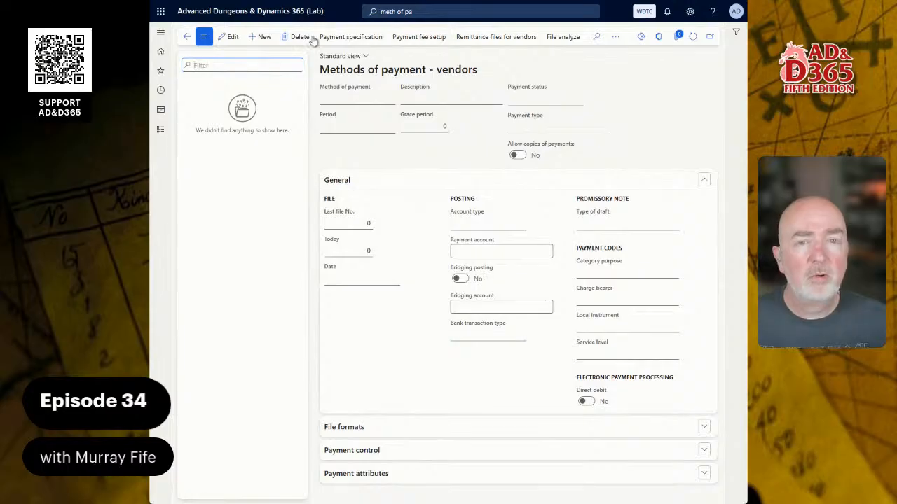
# Create a new vendor method of payment with the code CHECK.
pyautogui.click(269, 37)
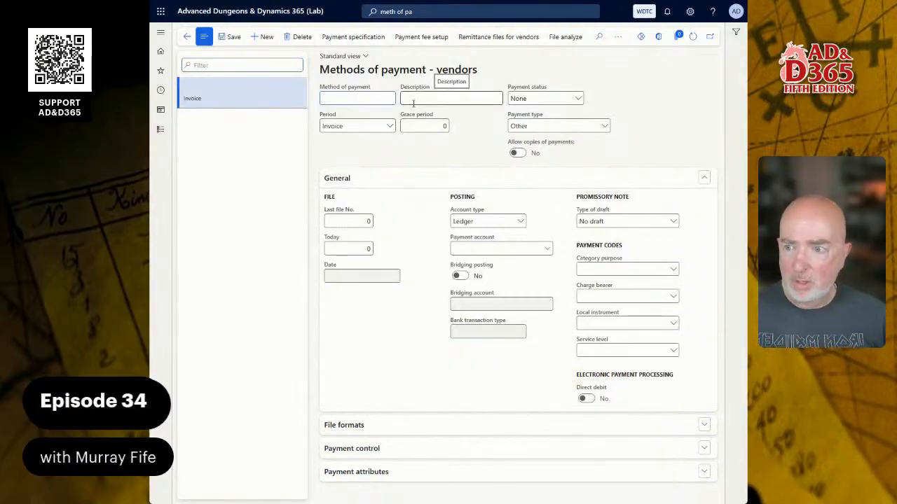
pyautogui.write('CHECK')
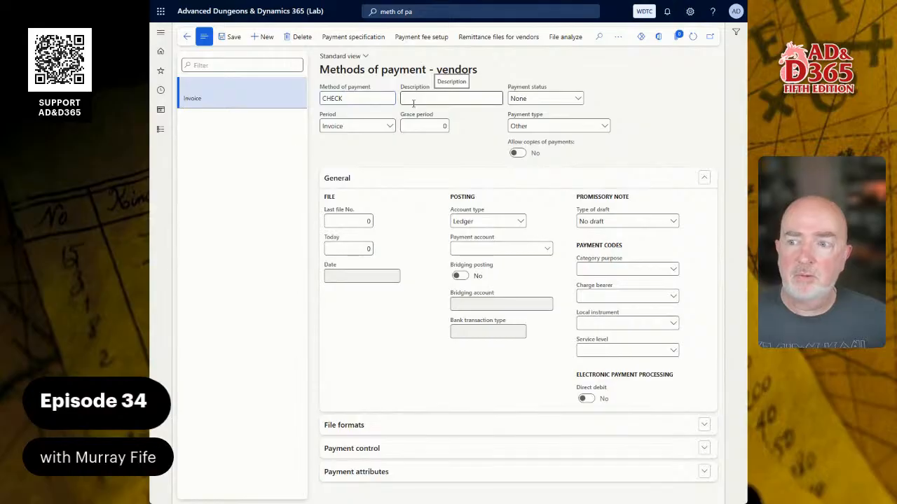
pyautogui.press('Tab')
pyautogui.write('Check')
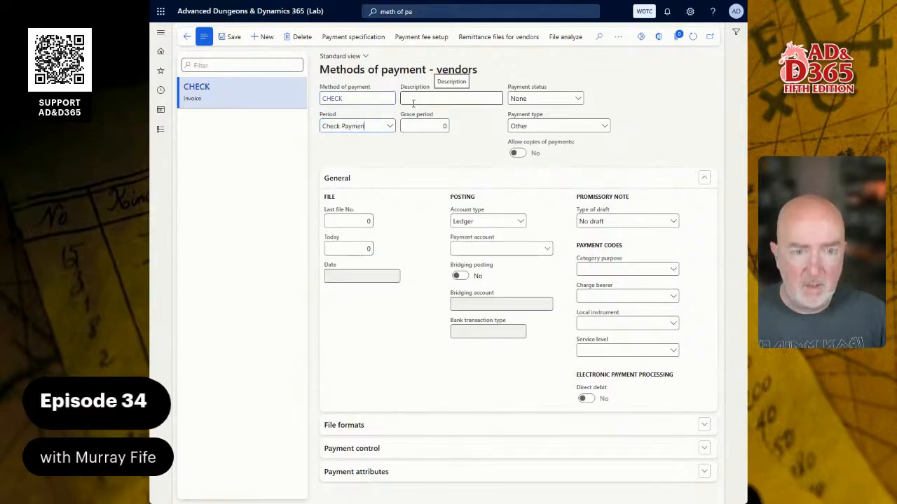
pyautogui.press('BackSpace')
pyautogui.press('BackSpace')
pyautogui.press('BackSpace')
pyautogui.press('BackSpace')
pyautogui.press('BackSpace')
pyautogui.press('BackSpace')
pyautogui.press('BackSpace')
pyautogui.press('BackSpace')
pyautogui.press('BackSpace')
pyautogui.press('BackSpace')
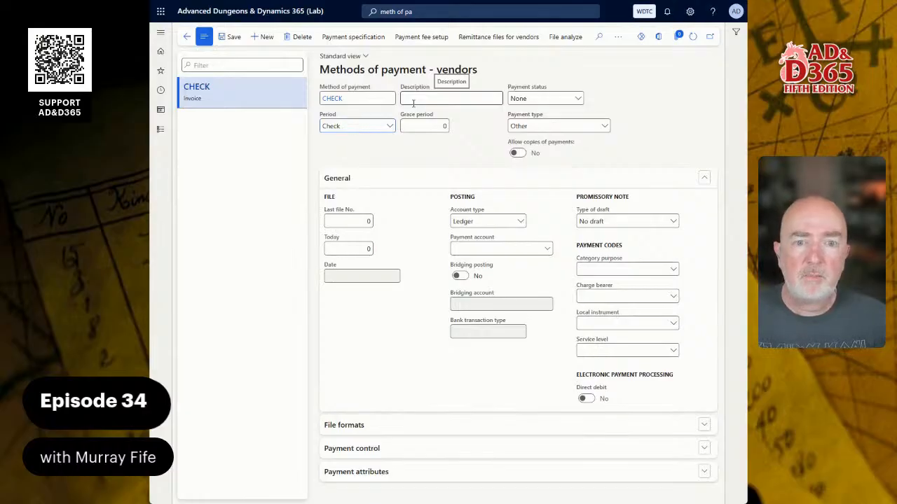
pyautogui.hotkey('shift', 'Tab')
# Enter Check Payment as the description of the CHECK method of payment.
pyautogui.click(416, 99)
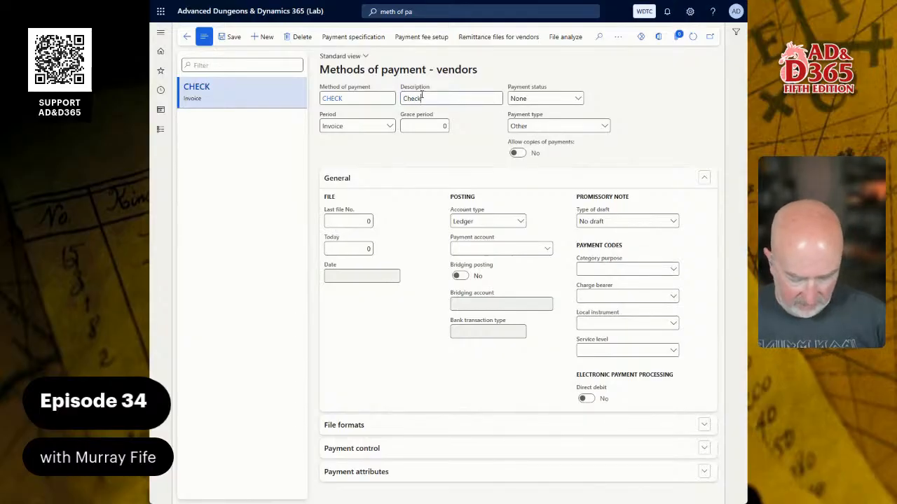
pyautogui.write('t')
pyautogui.press('Tab')
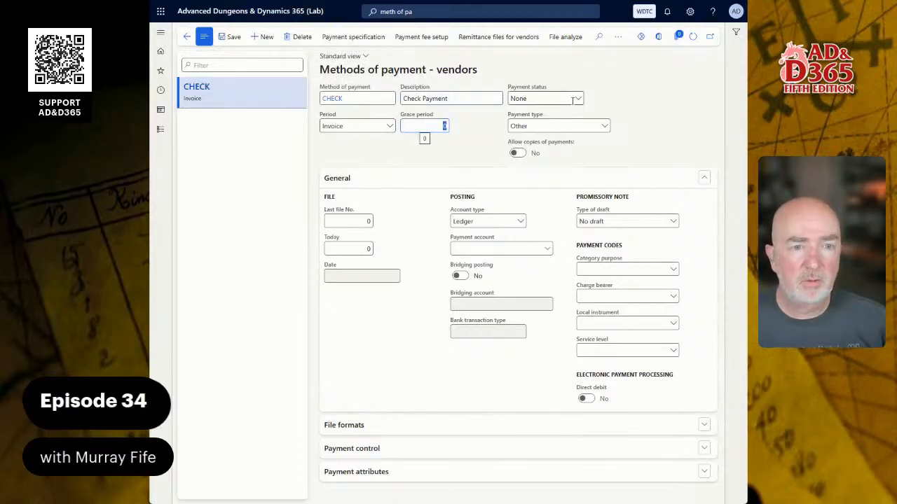
# Set the payment type of the CHECK method to Check and expand its file format settings.
pyautogui.click(604, 127)
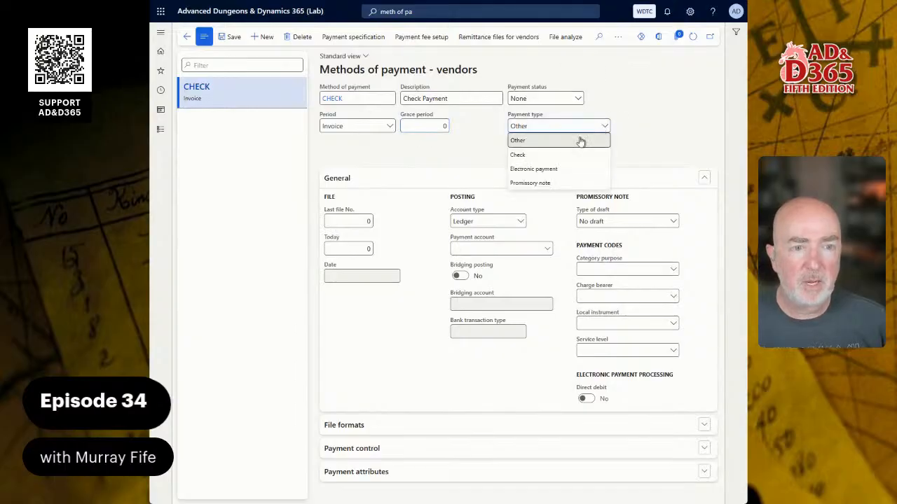
pyautogui.click(542, 162)
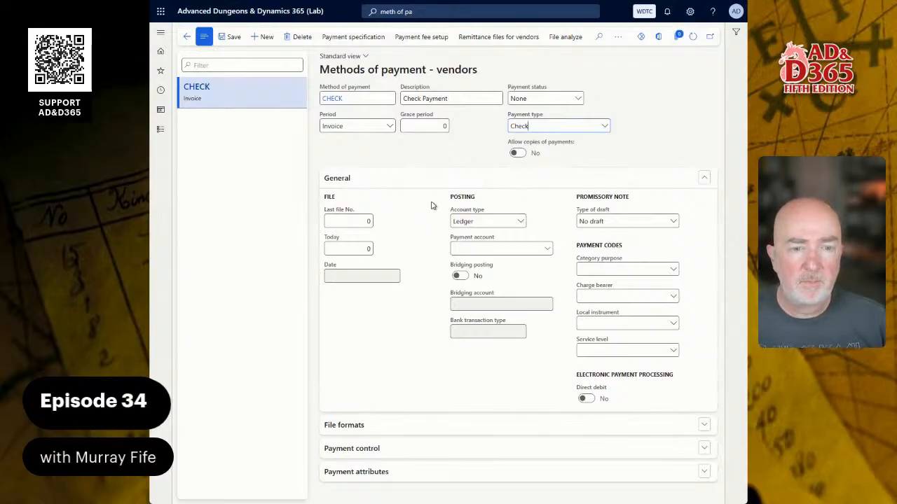
pyautogui.click(360, 428)
pyautogui.scroll(-3, 395, 416)
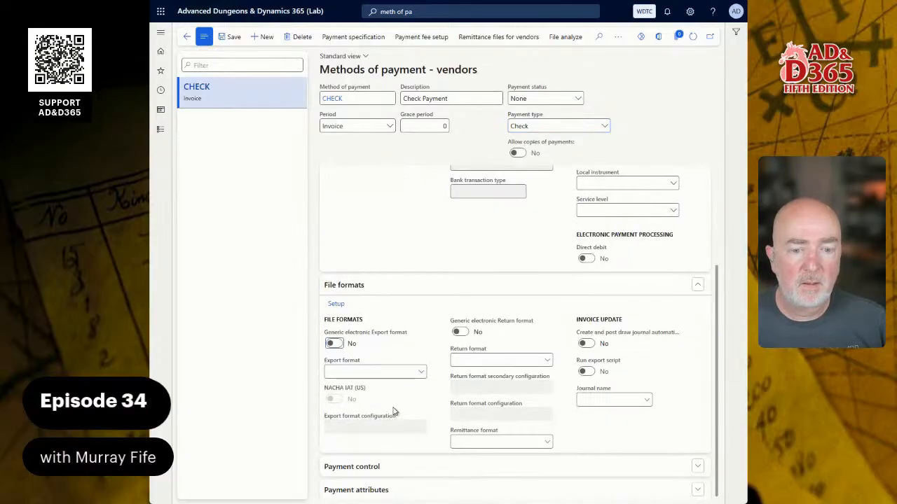
# Check which export formats the CHECK method offers and view the file formats setup for methods of payment.
pyautogui.scroll(2, 385, 403)
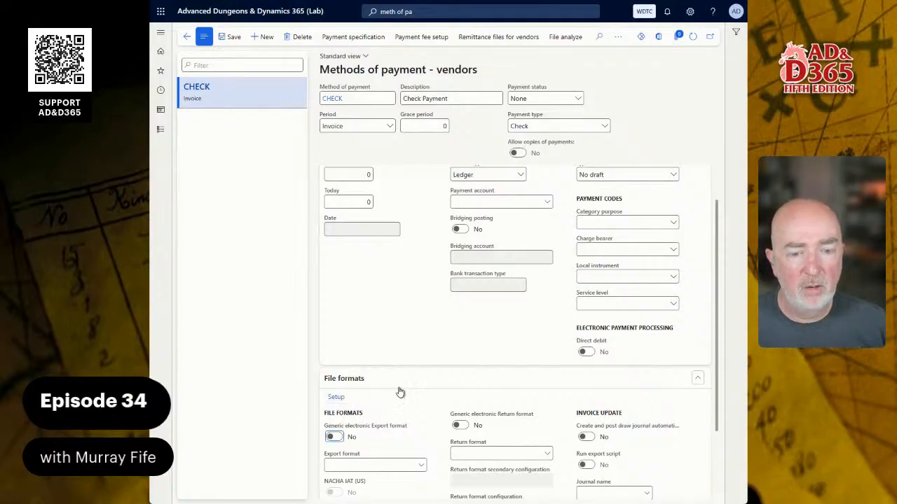
pyautogui.scroll(-3, 402, 396)
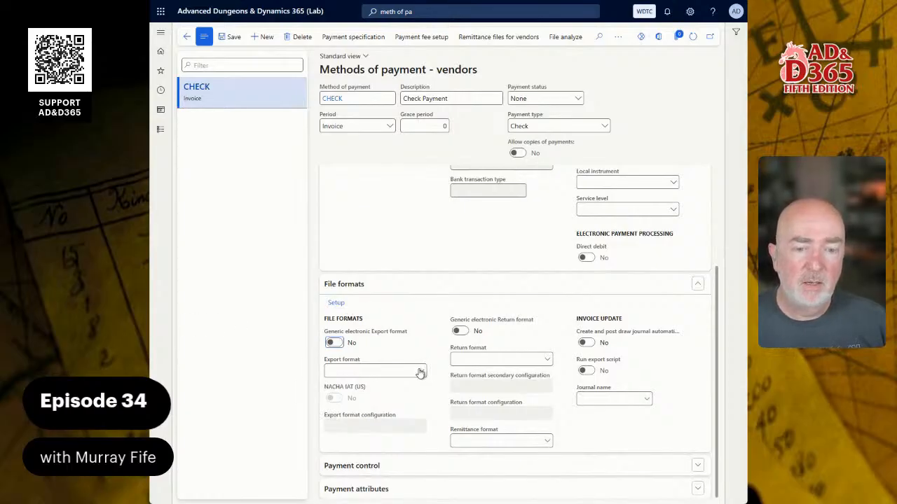
pyautogui.click(422, 371)
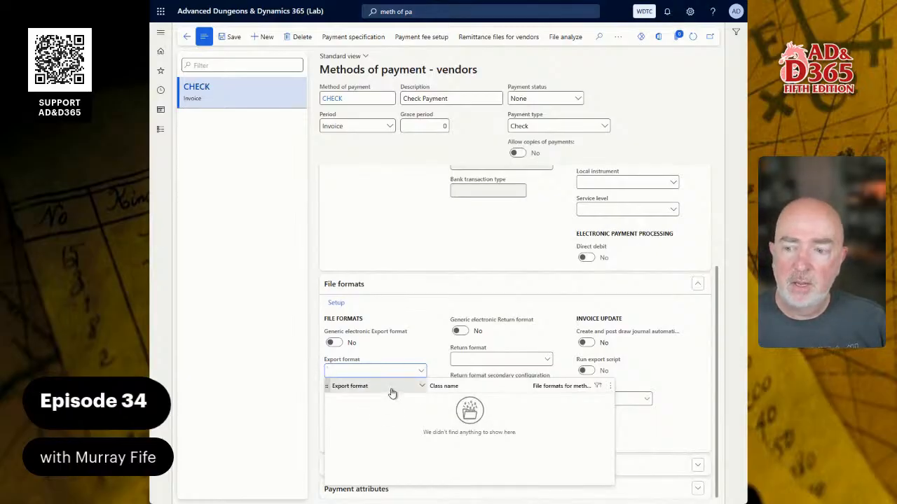
pyautogui.click(391, 354)
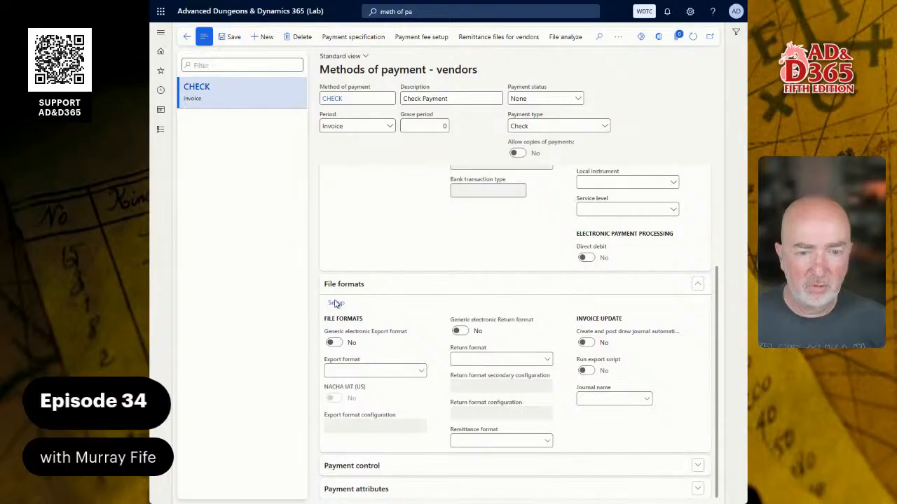
pyautogui.click(335, 303)
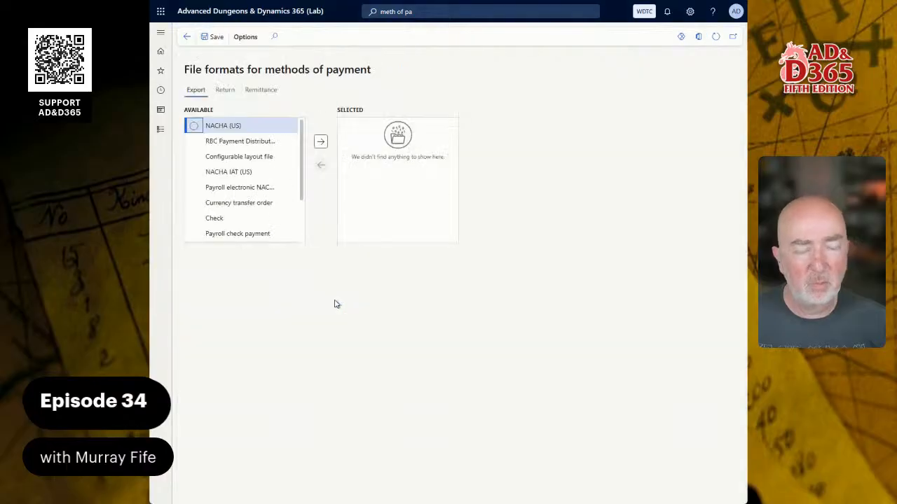
pyautogui.click(186, 36)
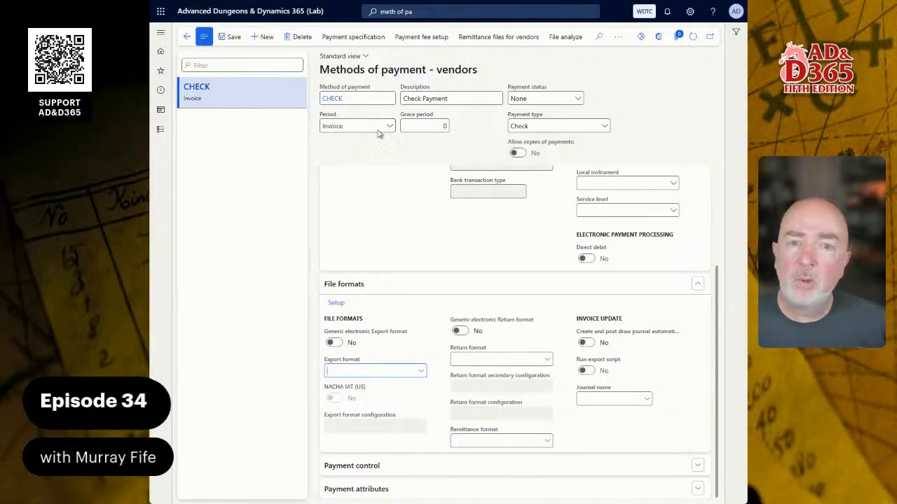
# Add Check to the selected export file formats in the file format setup and assign it as the CHECK method's export format.
pyautogui.click(336, 304)
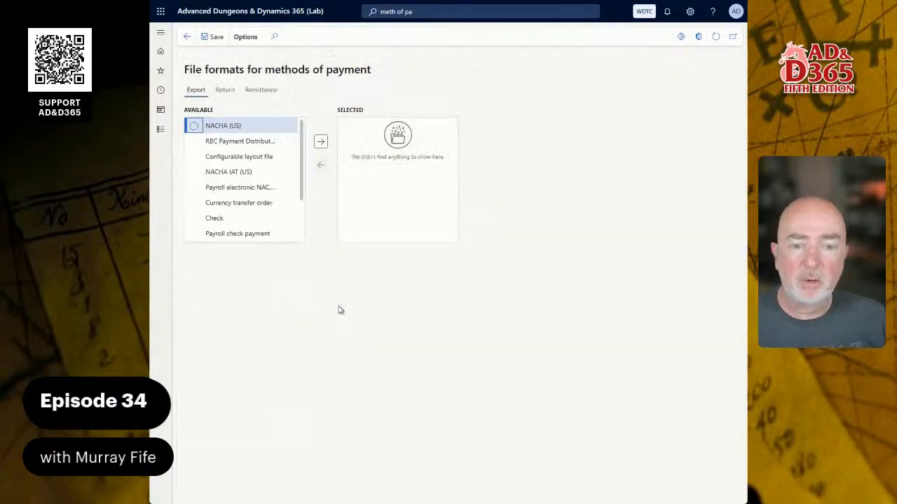
pyautogui.click(236, 125)
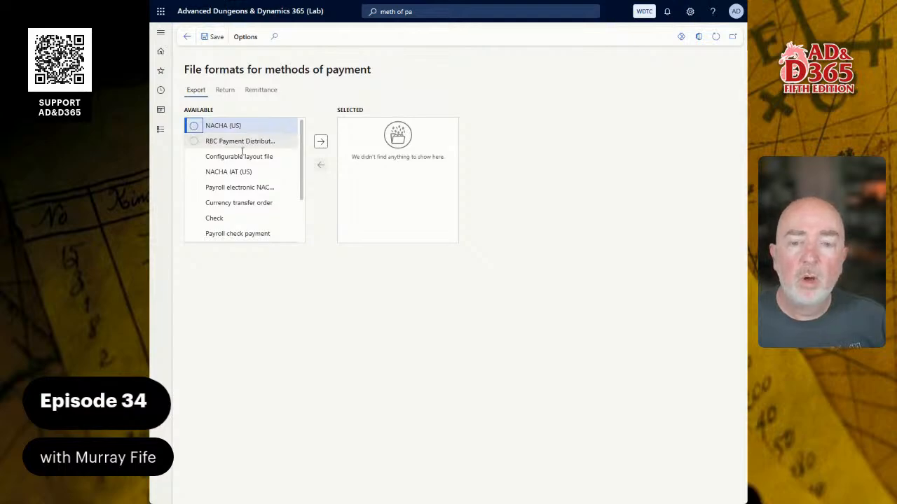
pyautogui.scroll(-2, 252, 212)
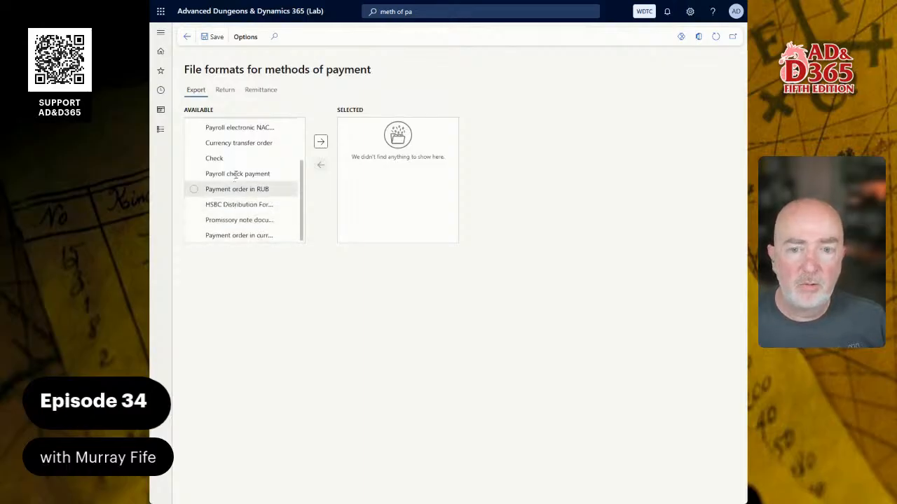
pyautogui.click(217, 159)
pyautogui.click(320, 143)
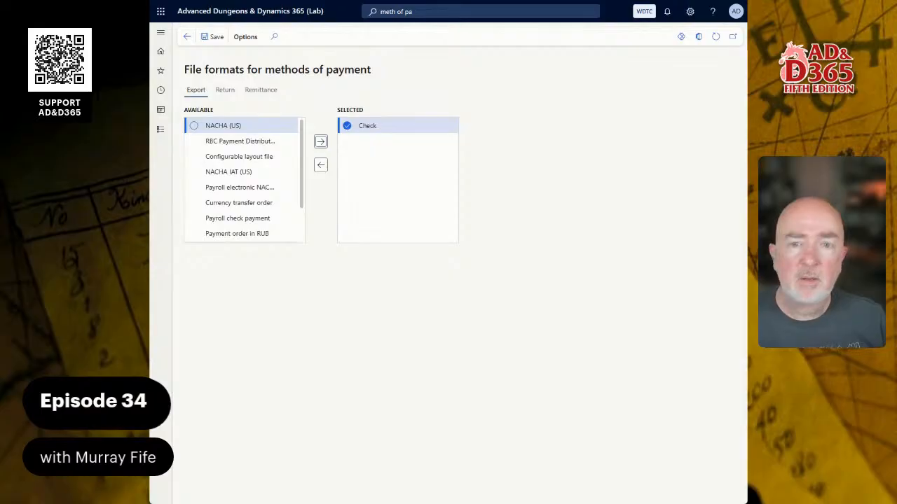
pyautogui.click(187, 36)
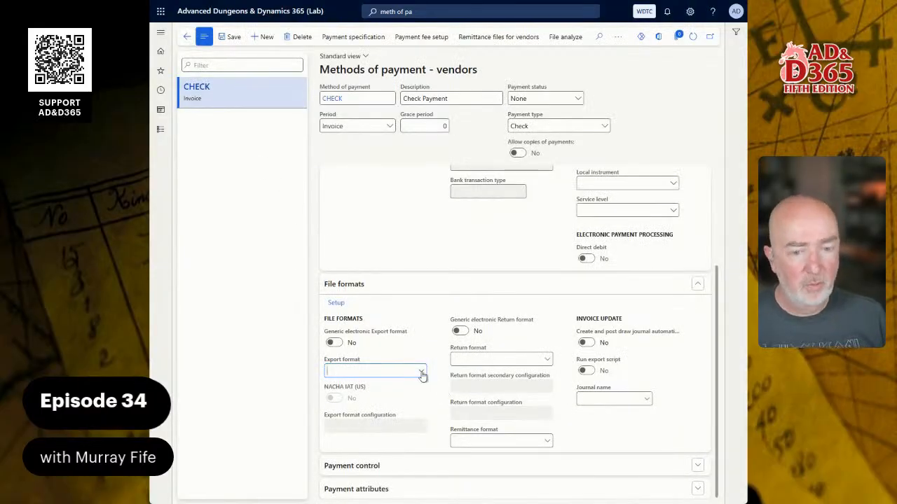
pyautogui.write('Check')
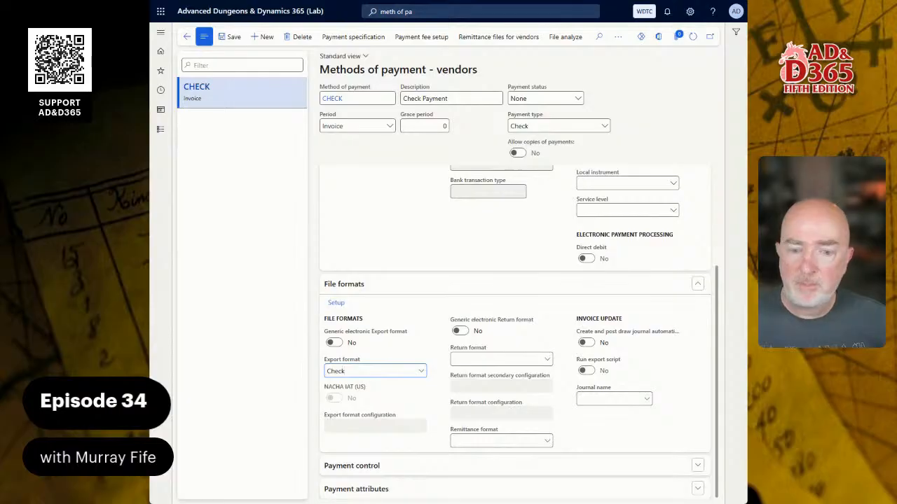
# Set the CHECK method's posting to account type Bank, payment account OPER FSD and bank transaction type 04, Payments - Printed.
pyautogui.scroll(2, 424, 391)
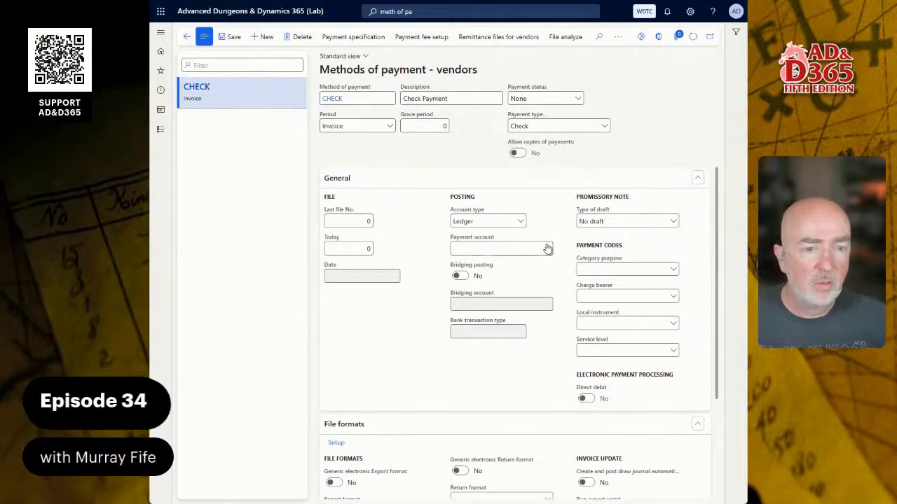
pyautogui.click(522, 222)
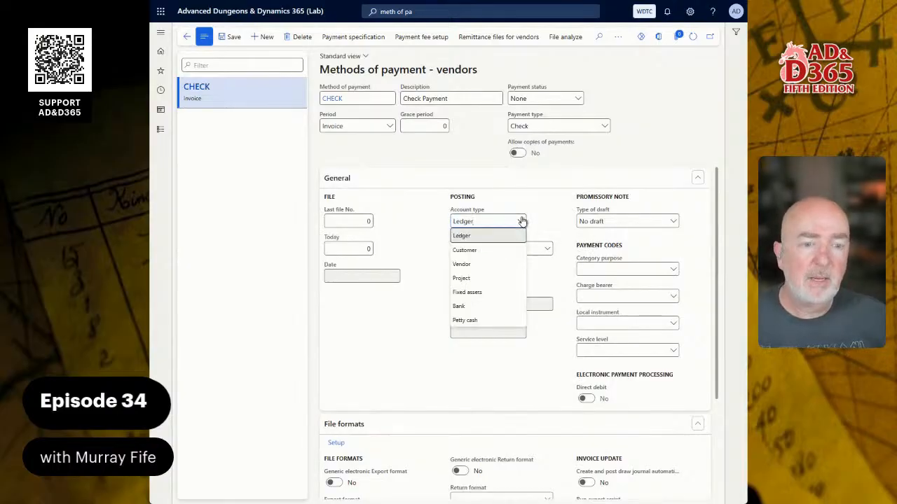
pyautogui.click(478, 306)
pyautogui.click(545, 250)
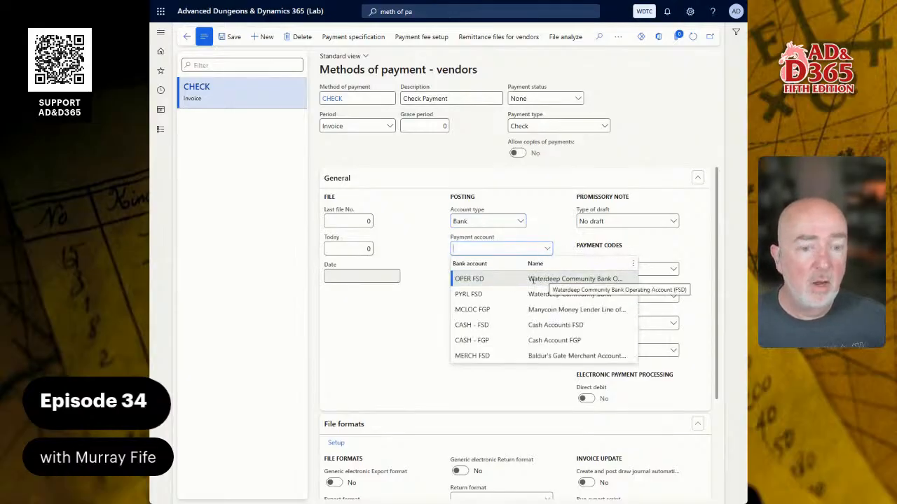
pyautogui.click(543, 279)
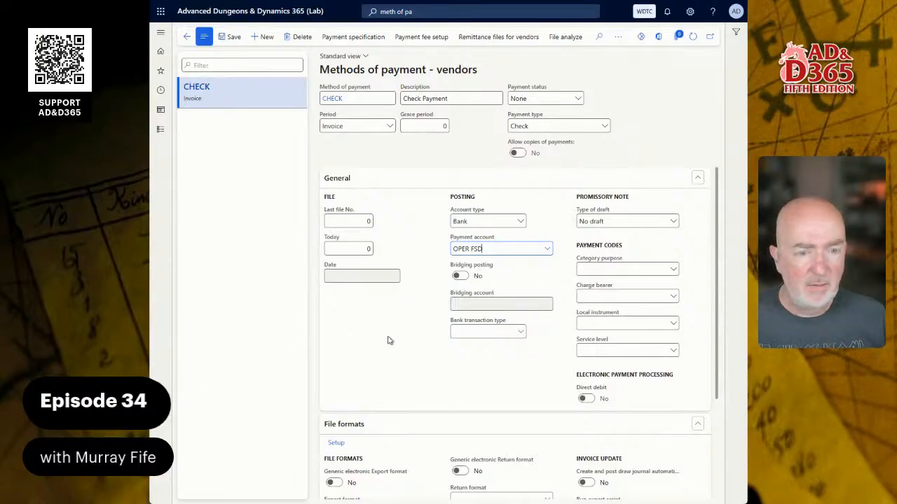
pyautogui.click(521, 332)
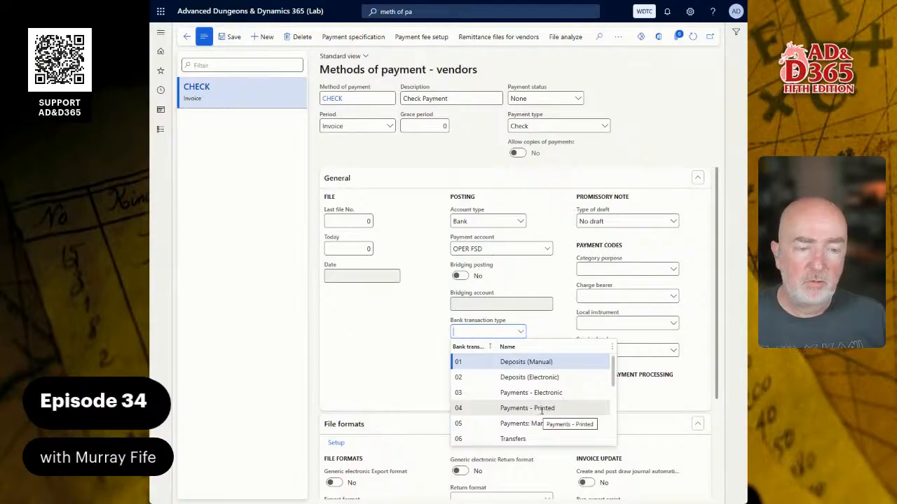
pyautogui.click(539, 410)
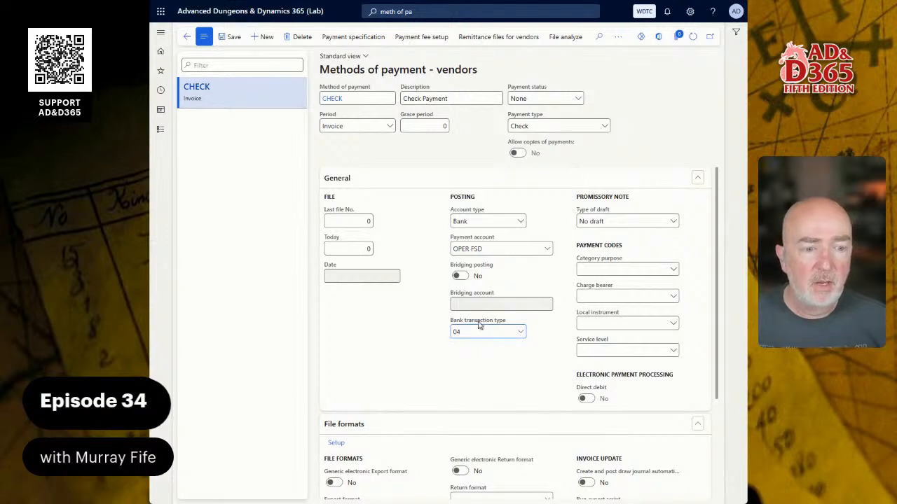
pyautogui.scroll(-2, 428, 372)
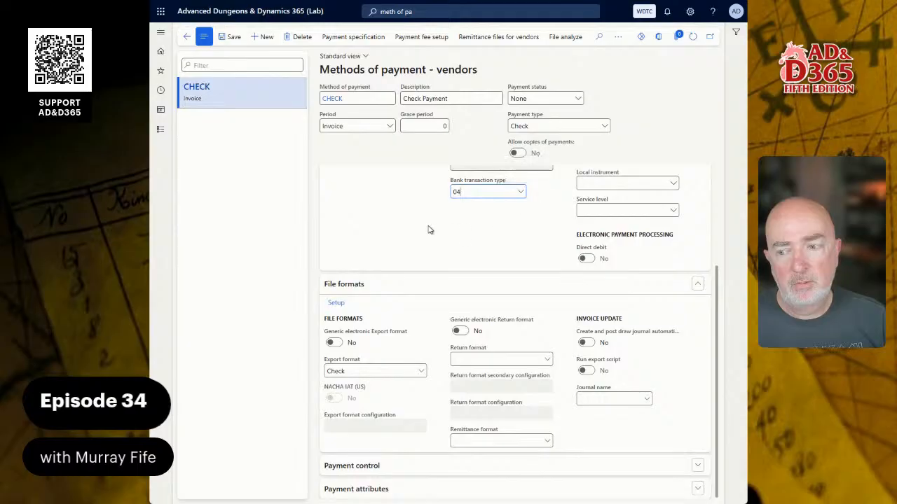
# Create a method of payment ELECTRONIC with the description Electronic Payment and the payment type Electronic payment.
pyautogui.click(262, 36)
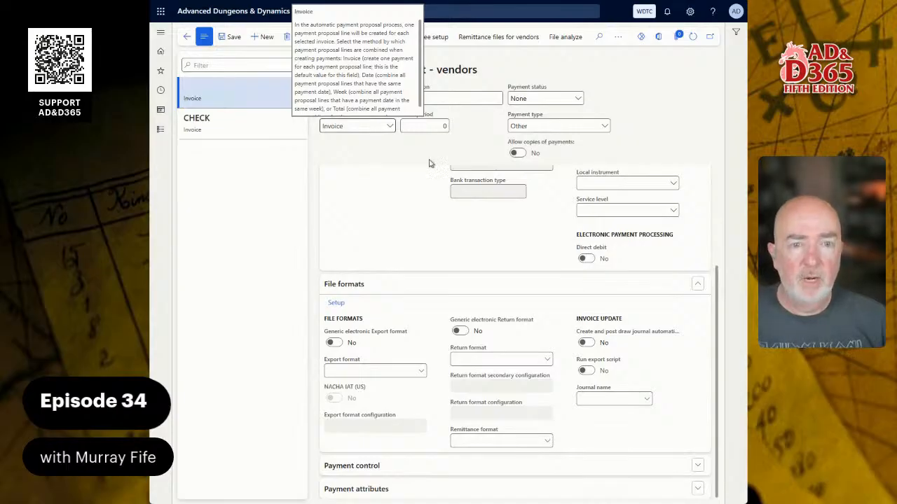
pyautogui.press('Tab')
pyautogui.press('Tab')
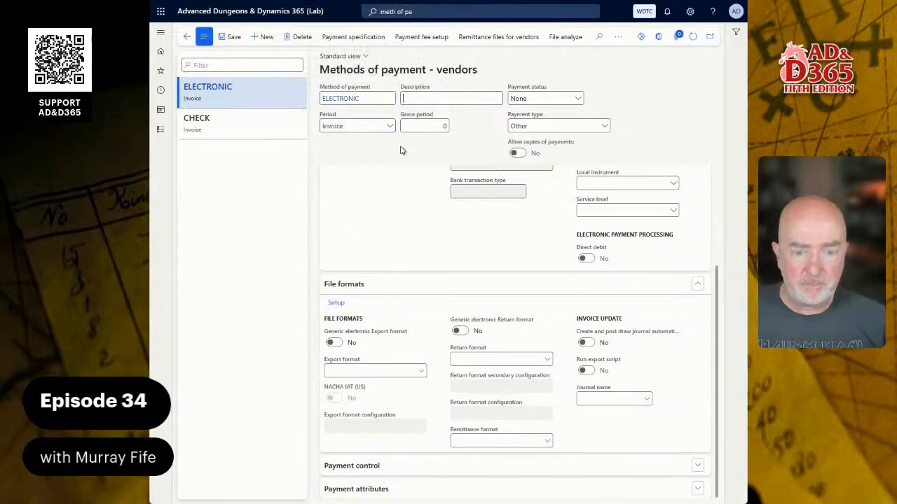
pyautogui.write('Electro')
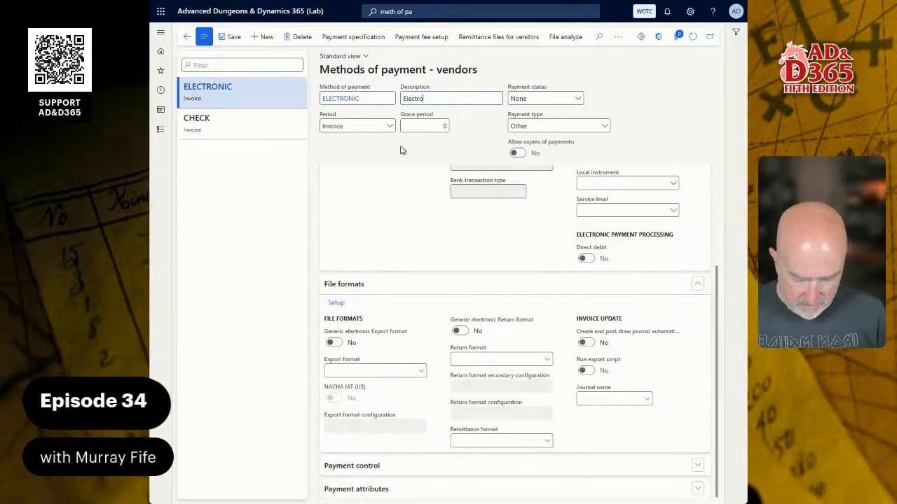
pyautogui.write('nic Payment')
pyautogui.press('Tab')
pyautogui.click(604, 128)
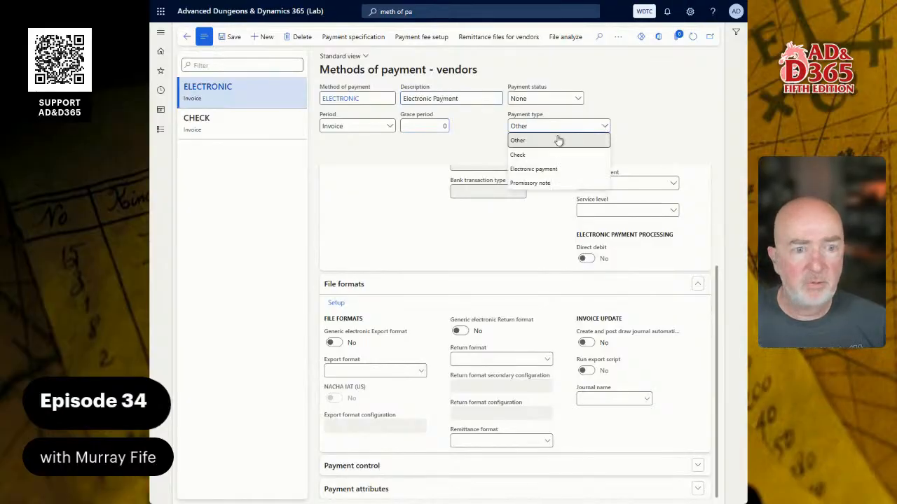
pyautogui.click(553, 170)
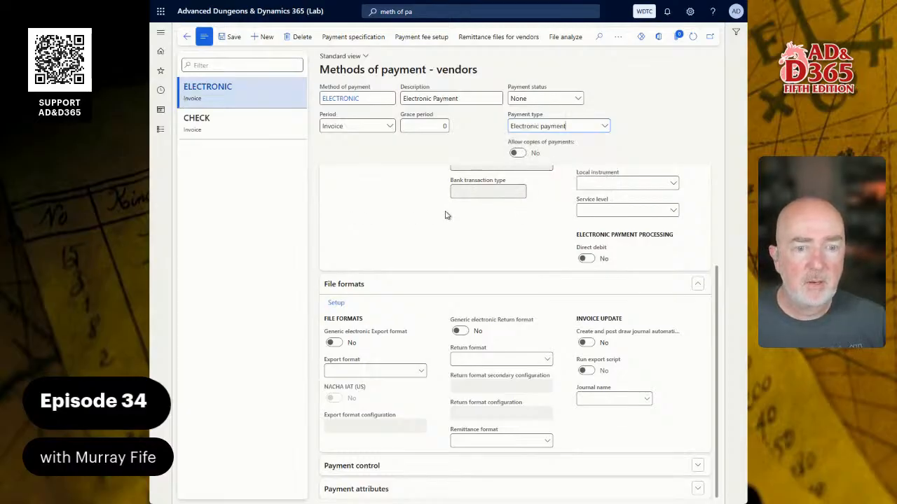
# Set the ELECTRONIC method's posting to account type Bank, payment account OPER FSD and bank transaction type 03, Payments - Electronic.
pyautogui.scroll(2, 439, 325)
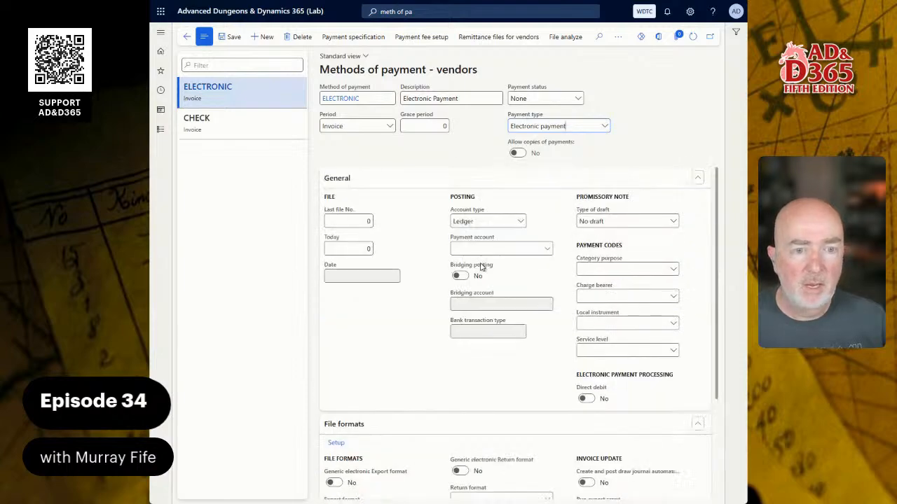
pyautogui.click(522, 222)
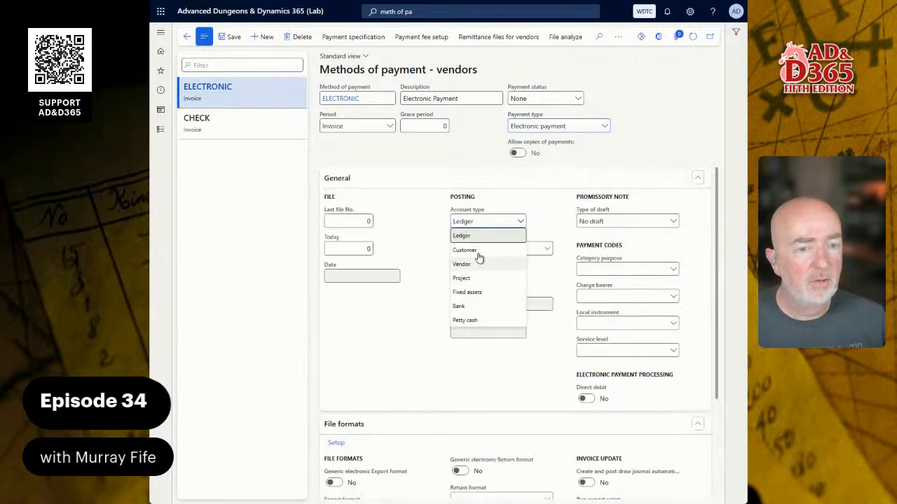
pyautogui.click(484, 306)
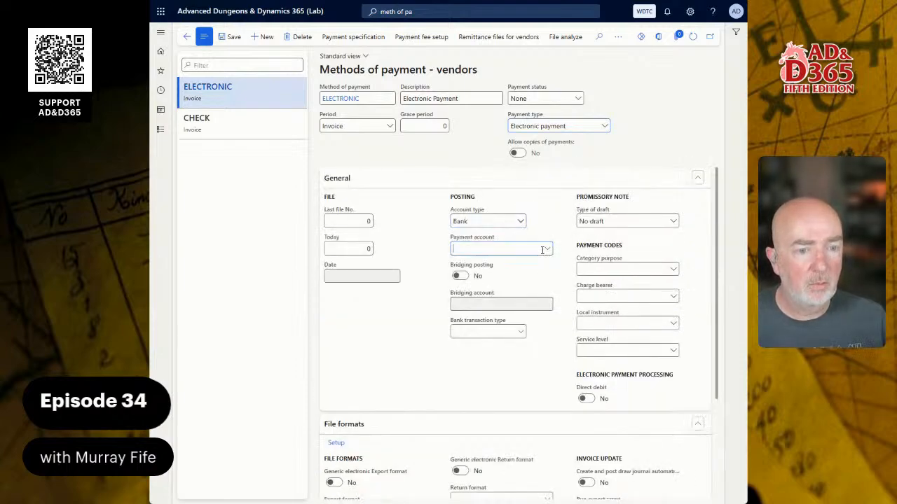
pyautogui.click(546, 249)
pyautogui.click(510, 281)
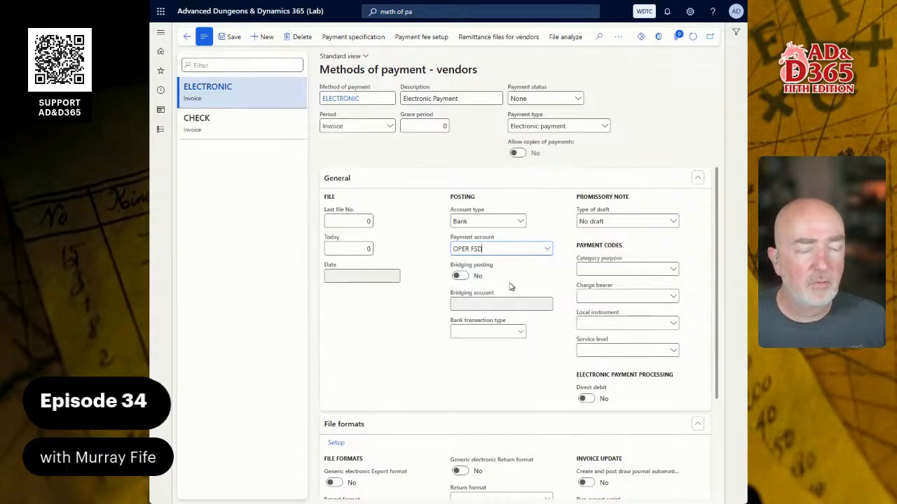
pyautogui.click(521, 332)
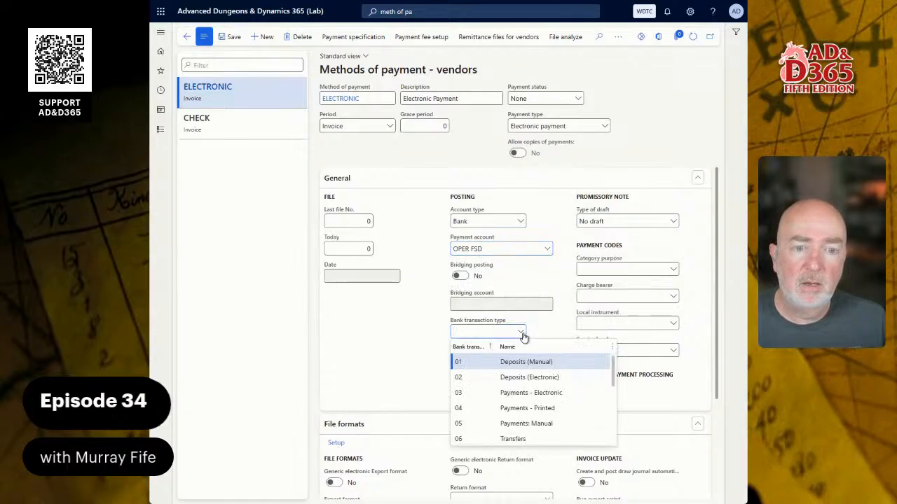
pyautogui.click(530, 392)
# Enable the ELECTRONIC method's payment controls Bank transaction type is mandatory and Offset account has the type bank.
pyautogui.scroll(-1, 545, 398)
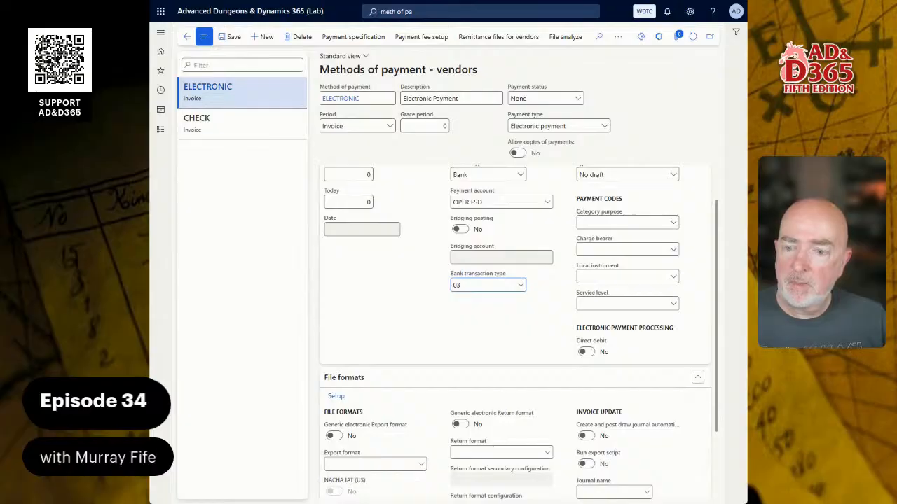
pyautogui.scroll(-2, 380, 409)
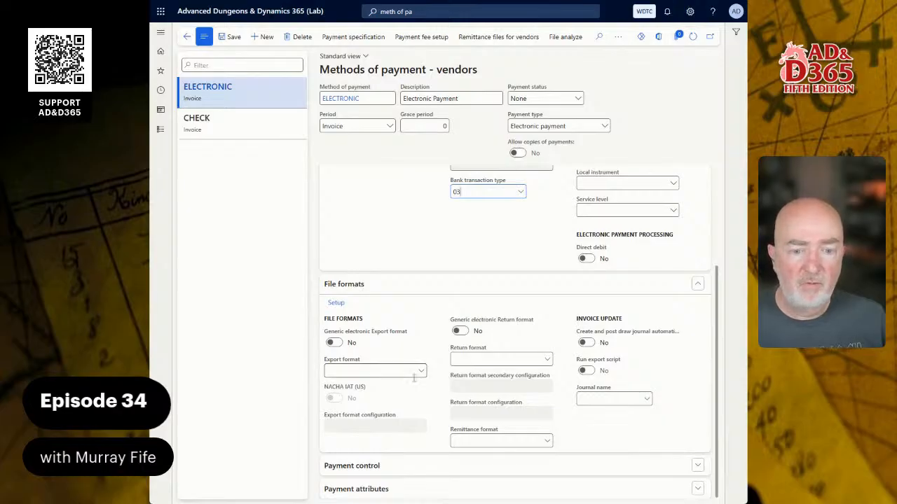
pyautogui.click(371, 466)
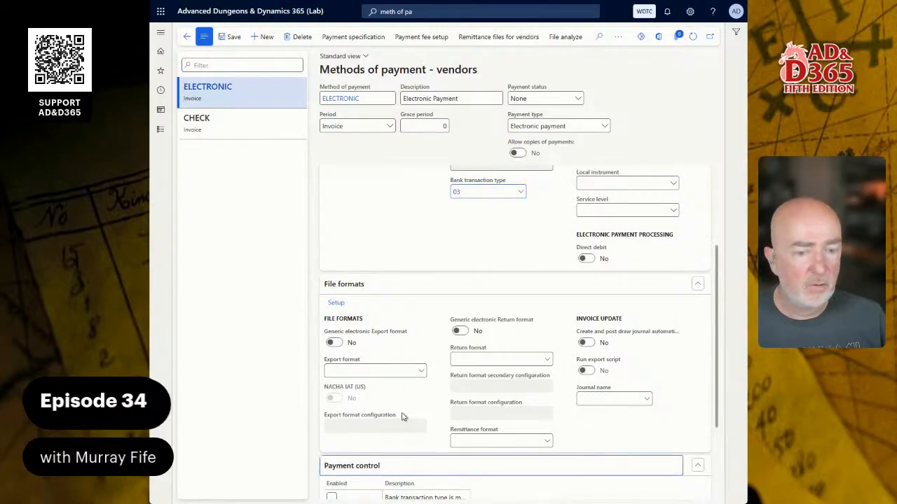
pyautogui.scroll(-3, 383, 455)
pyautogui.scroll(1, 378, 417)
pyautogui.scroll(-1, 509, 422)
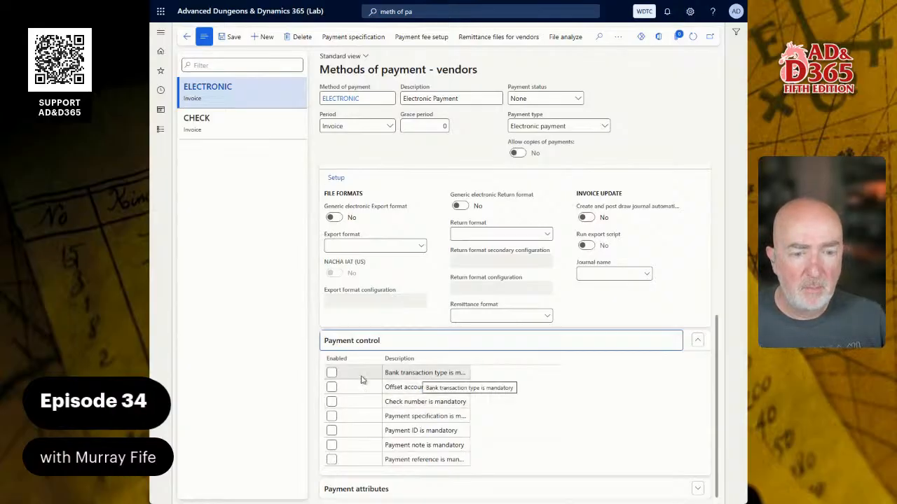
pyautogui.click(332, 374)
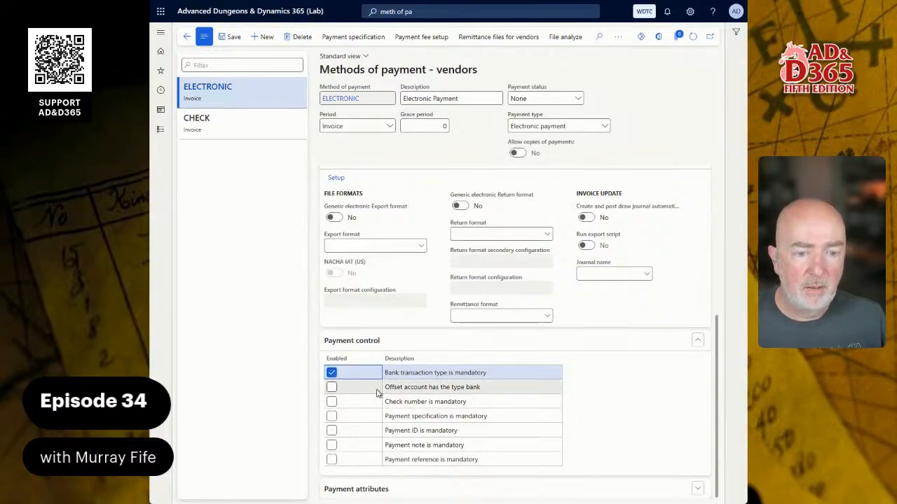
pyautogui.click(332, 387)
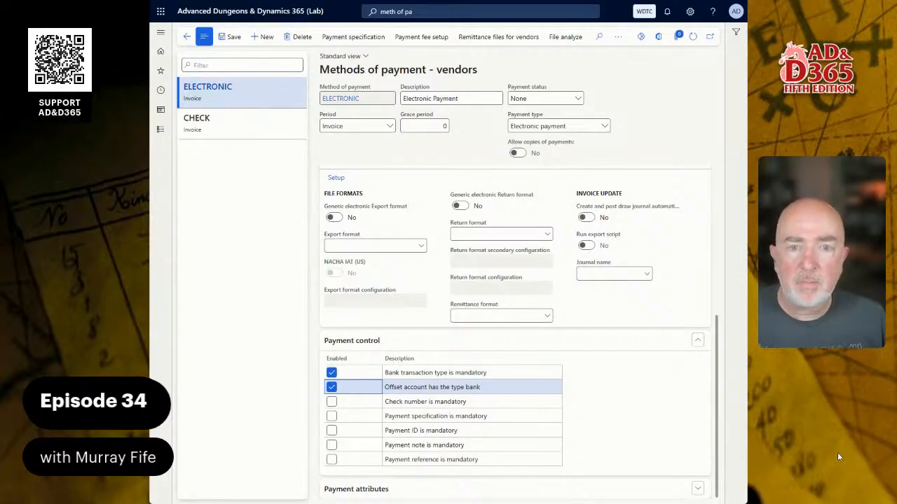
# Create a method of payment PDC with the description Post Dated Check and the payment type Check.
pyautogui.click(266, 36)
pyautogui.write('PDC')
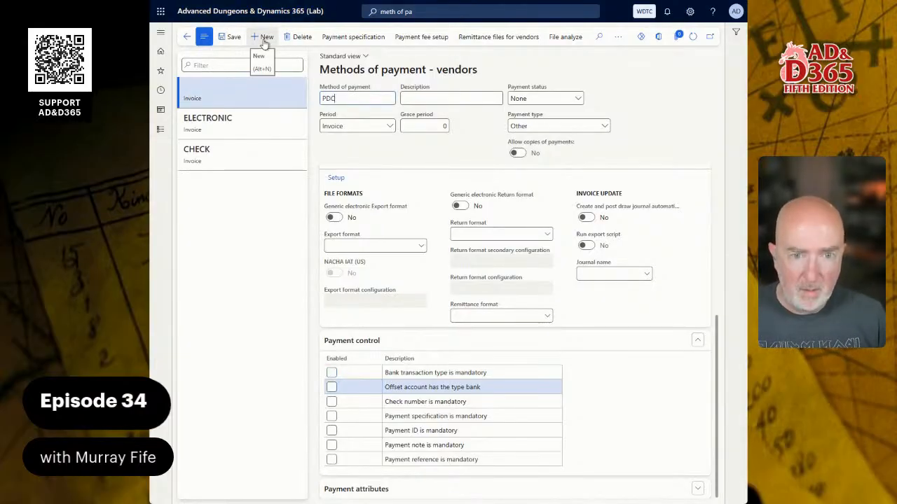
pyautogui.press('Tab')
pyautogui.press('Tab')
pyautogui.write('Po')
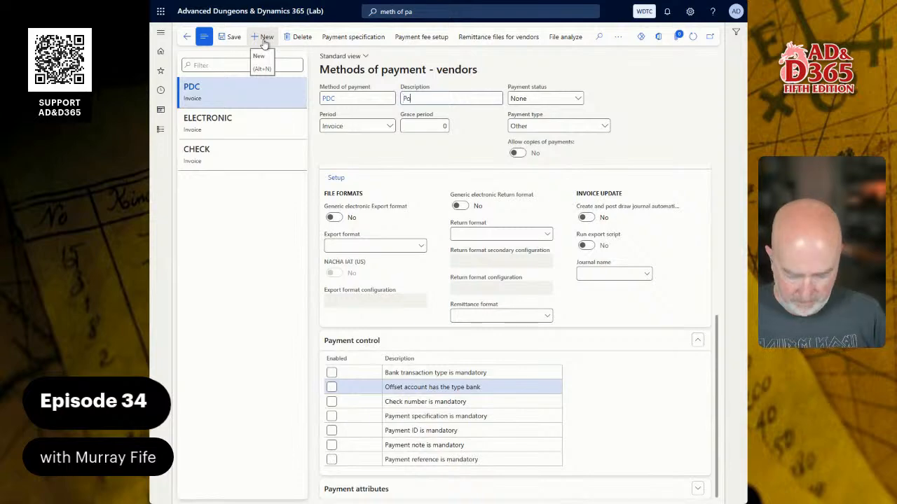
pyautogui.write('st Dated Check')
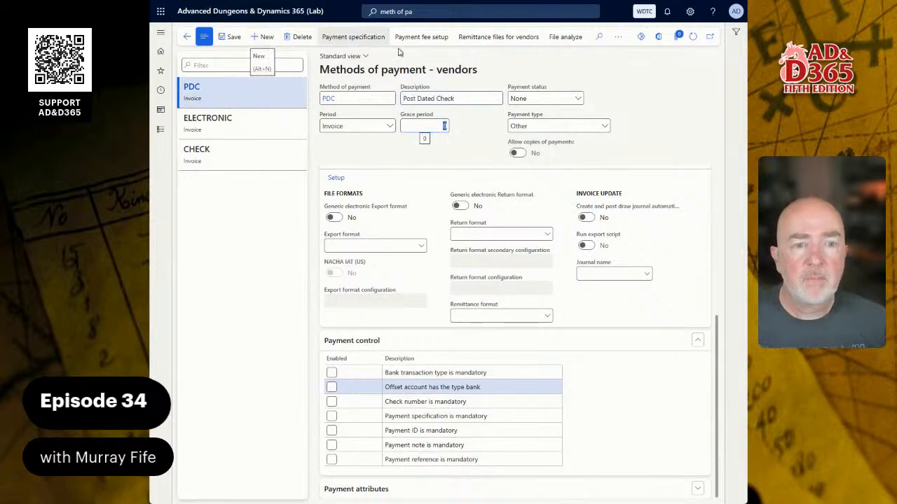
pyautogui.click(609, 127)
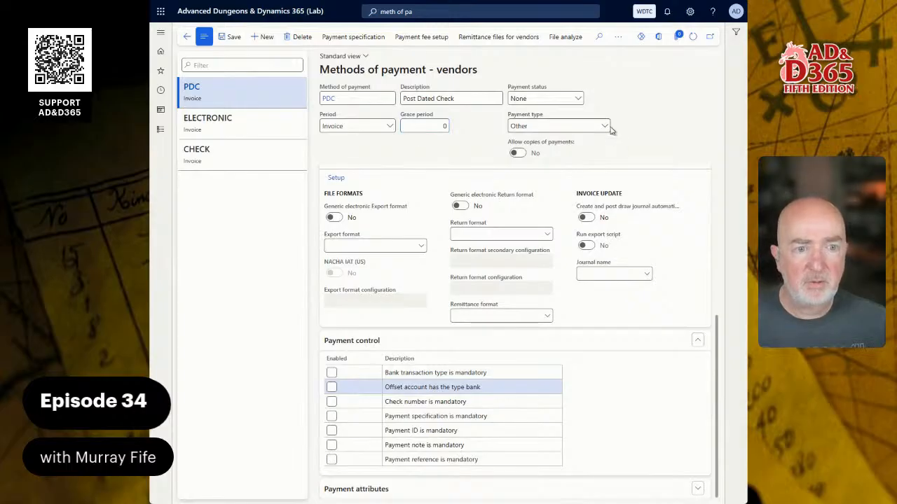
pyautogui.click(605, 127)
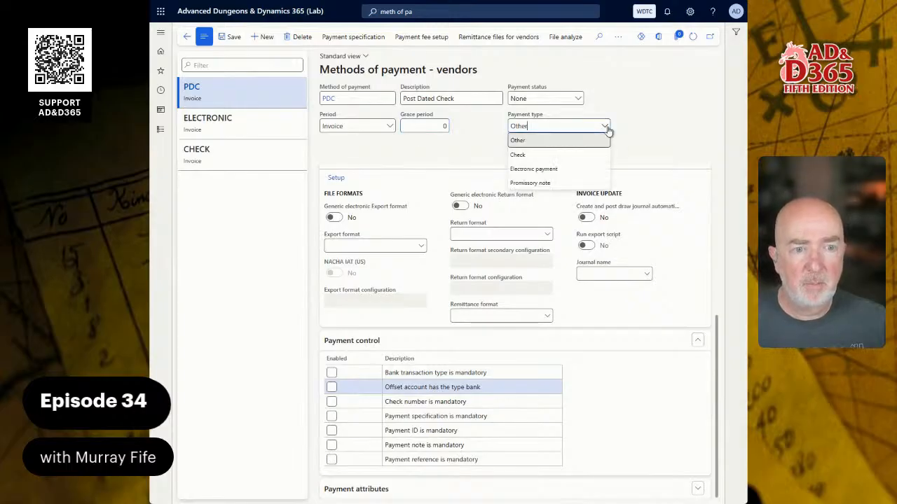
pyautogui.click(566, 155)
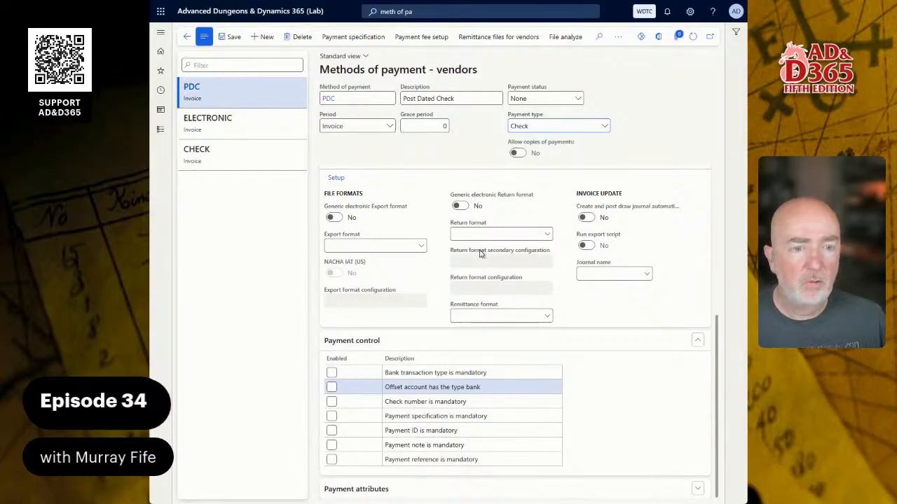
# Set the PDC method's posting to account type Bank with payment account OPER FSD.
pyautogui.scroll(4, 483, 223)
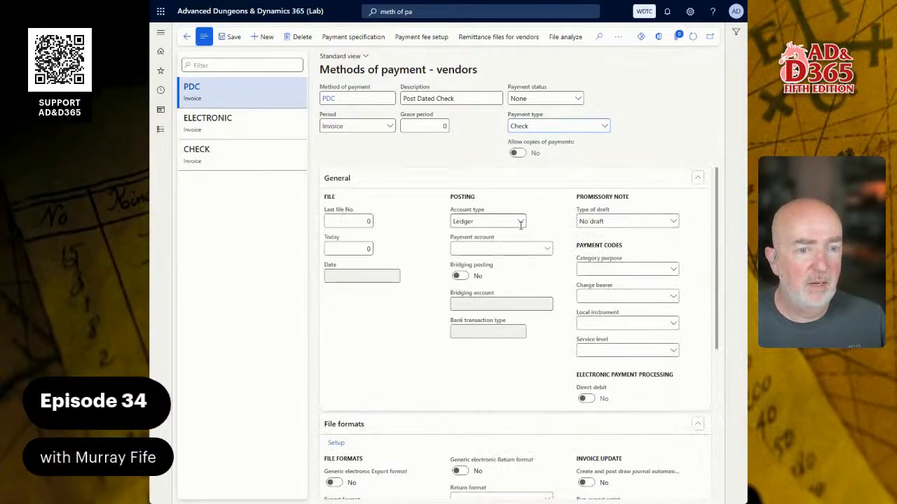
pyautogui.click(524, 224)
pyautogui.click(476, 305)
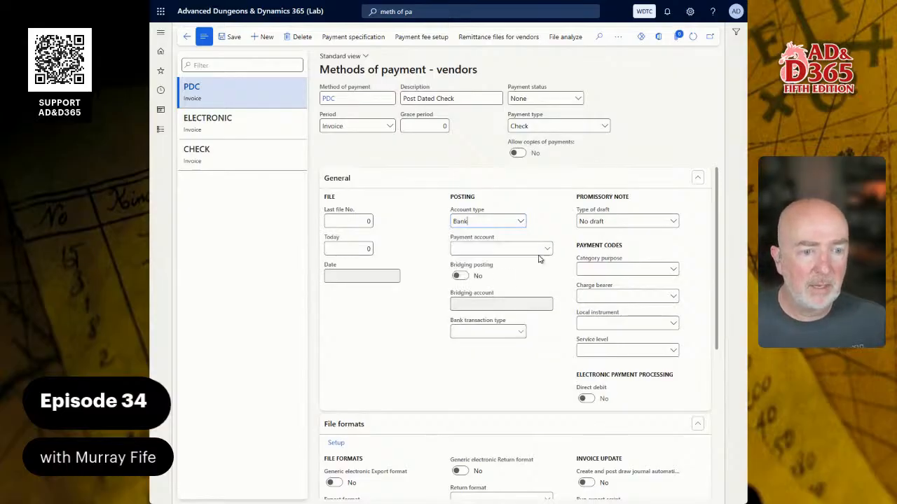
pyautogui.click(547, 249)
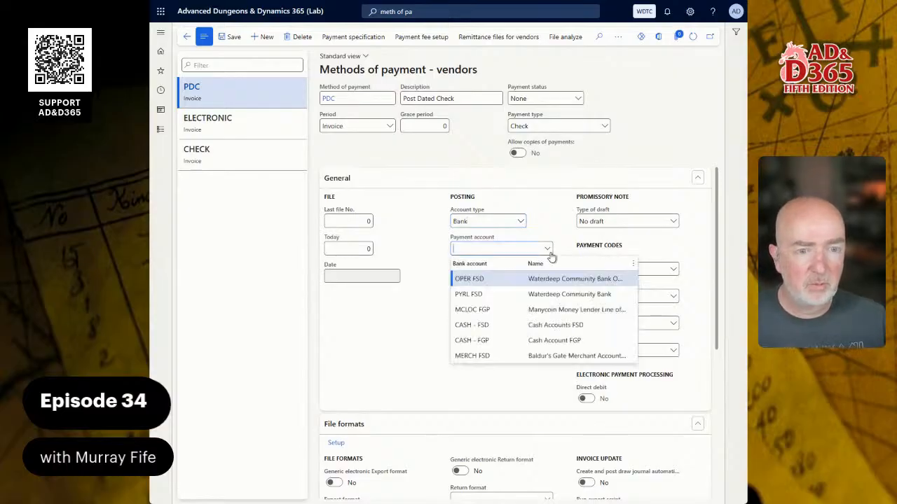
pyautogui.click(499, 280)
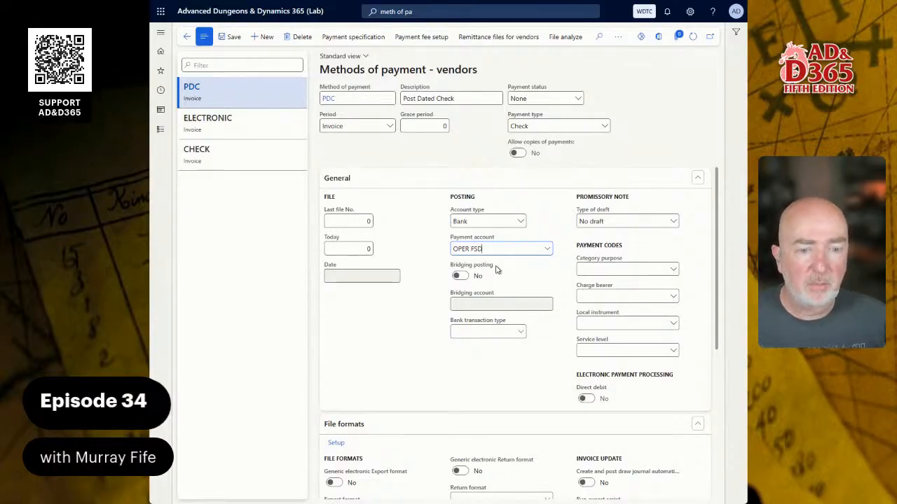
# Turn on bridging posting for PDC with bridging account 2950, Bridging, and set bank transaction type 05, Payments: Manual.
pyautogui.moveTo(497, 270)
pyautogui.click(460, 275)
pyautogui.click(485, 305)
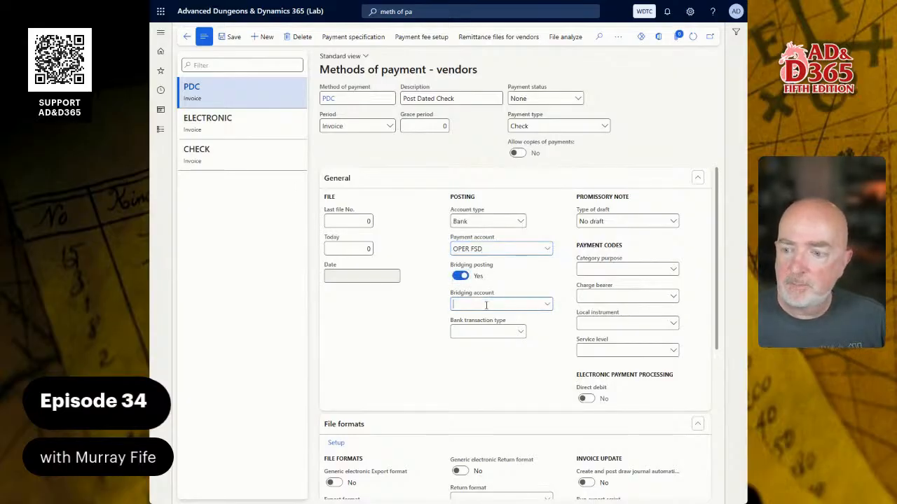
pyautogui.moveTo(541, 294)
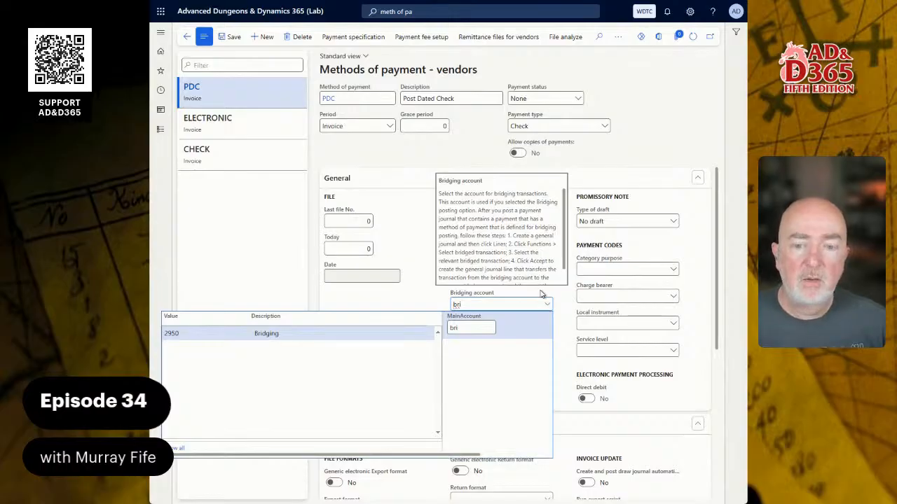
pyautogui.press('Return')
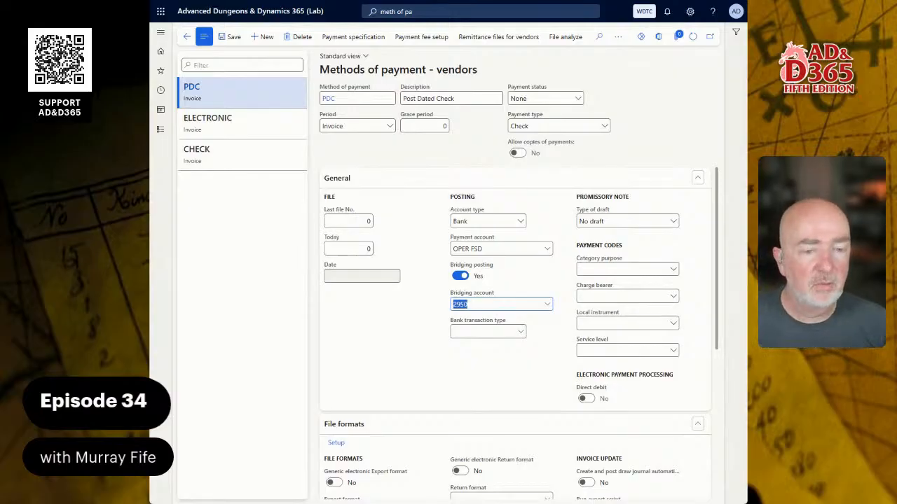
pyautogui.click(516, 332)
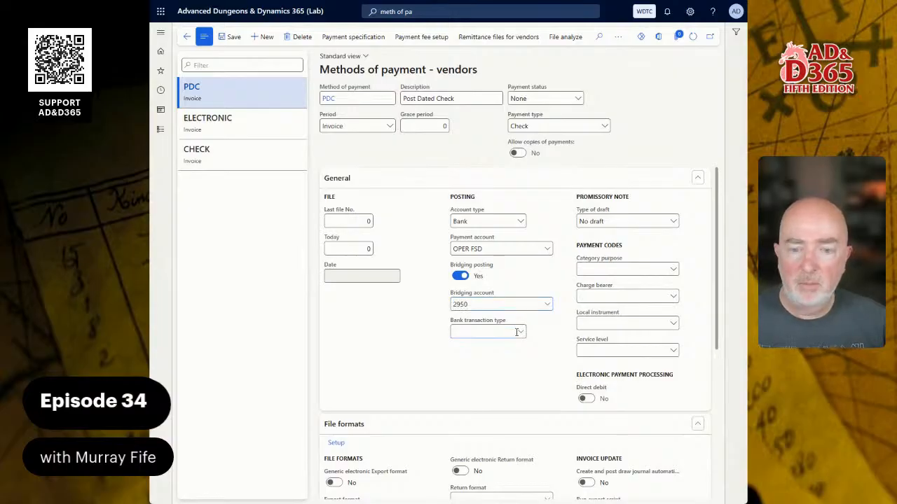
pyautogui.click(521, 332)
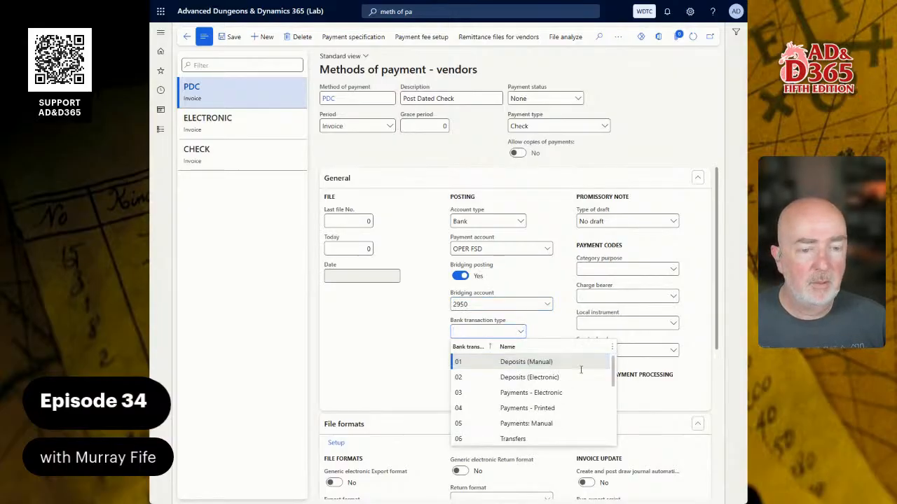
pyautogui.click(530, 421)
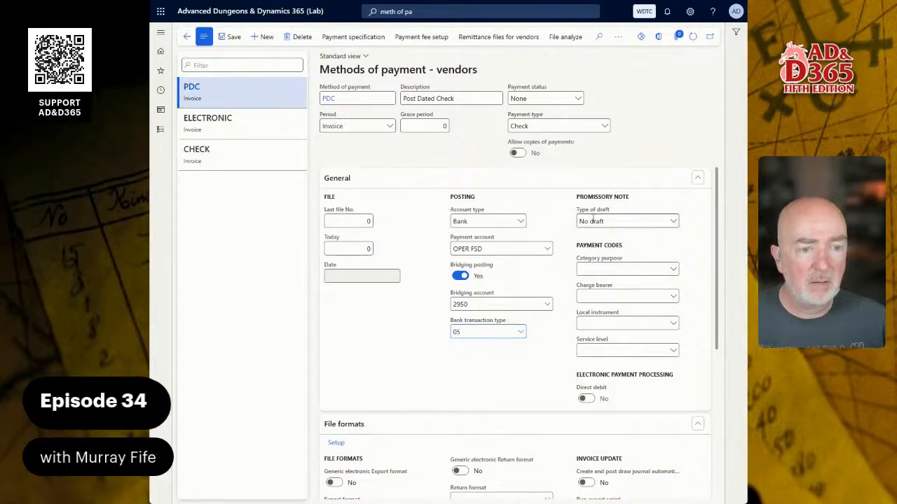
# Enable only the payment control Check number is mandatory for the PDC method.
pyautogui.scroll(-1, 405, 362)
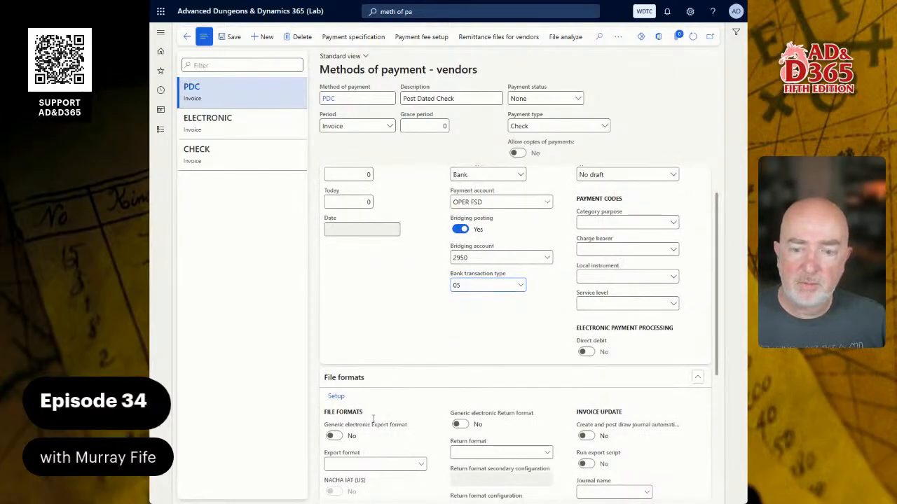
pyautogui.scroll(-5, 361, 413)
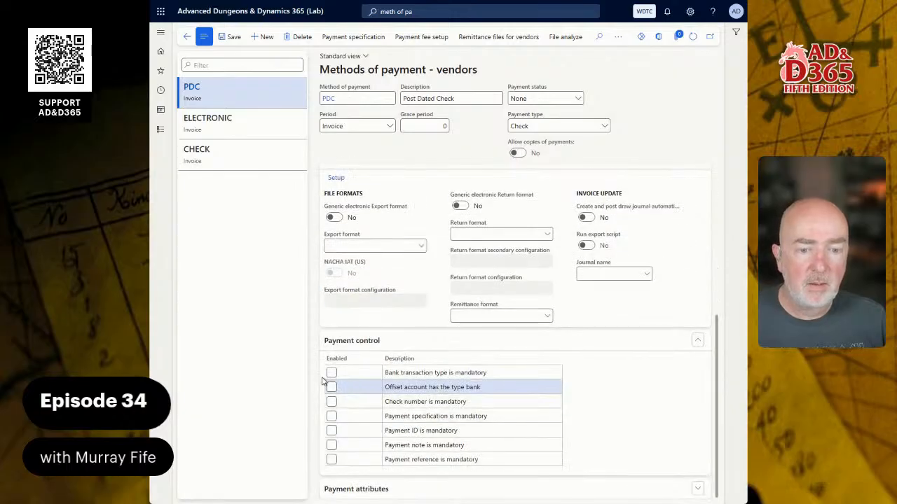
pyautogui.click(331, 373)
pyautogui.click(331, 374)
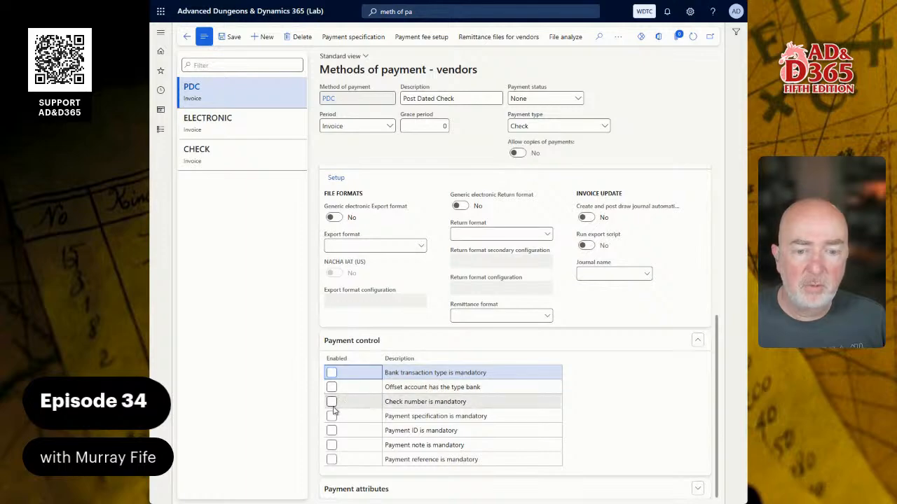
pyautogui.click(331, 402)
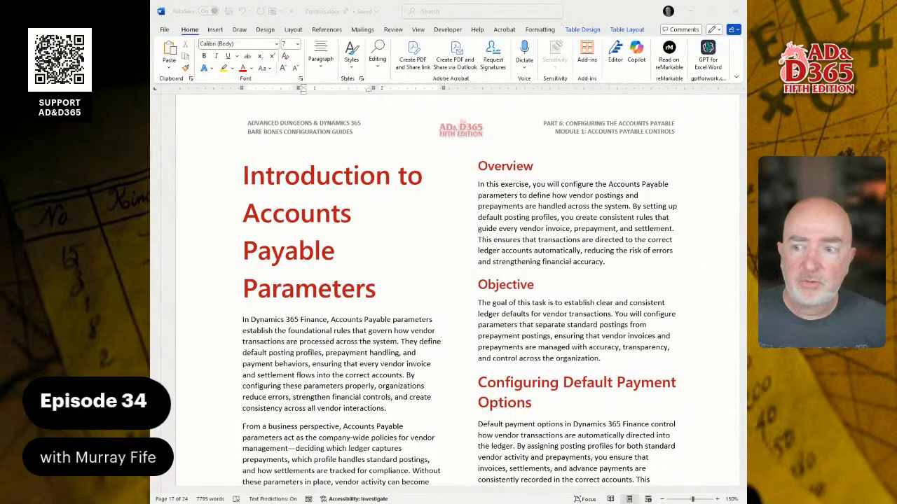
# Switch to the Word guide and review the Accounts Payable parameters instructions and the payment configuration table.
pyautogui.scroll(-2, 455, 294)
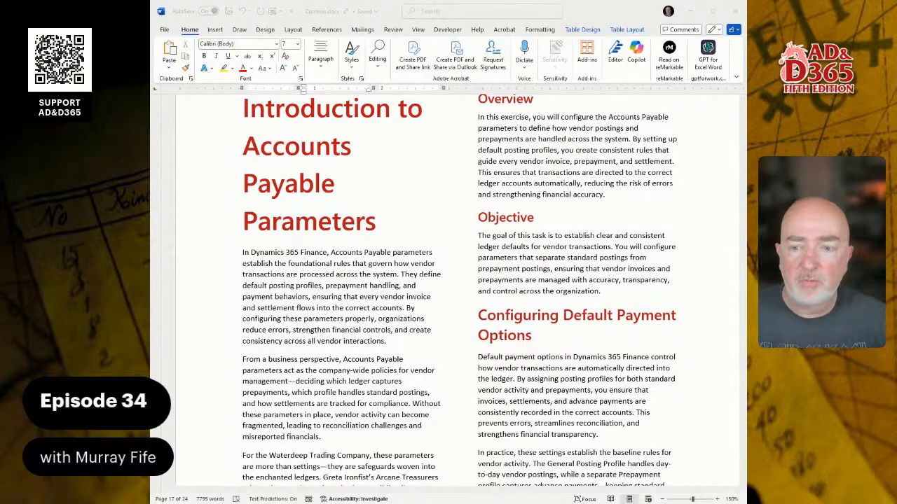
pyautogui.scroll(-20, 455, 294)
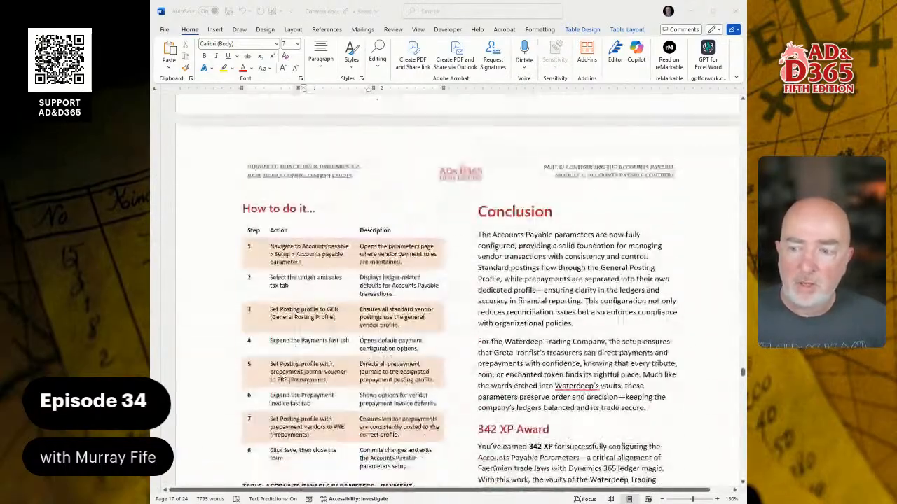
pyautogui.scroll(-5, 456, 294)
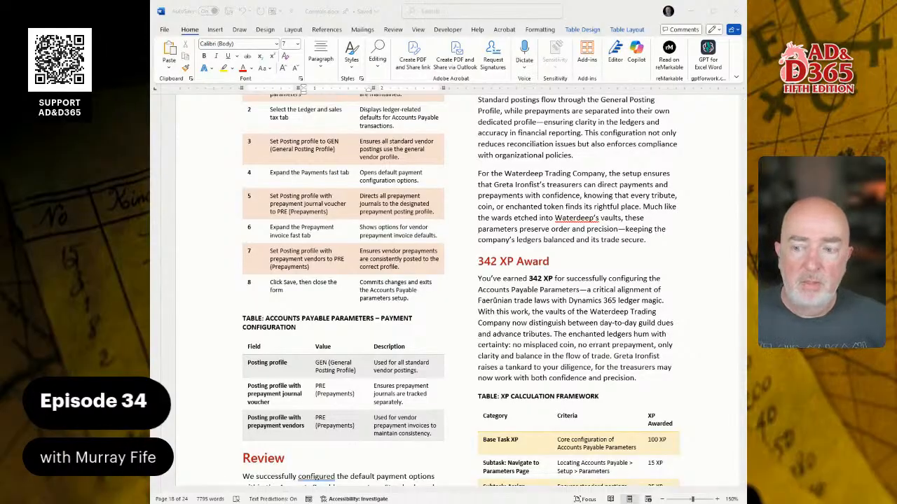
pyautogui.scroll(3, 456, 294)
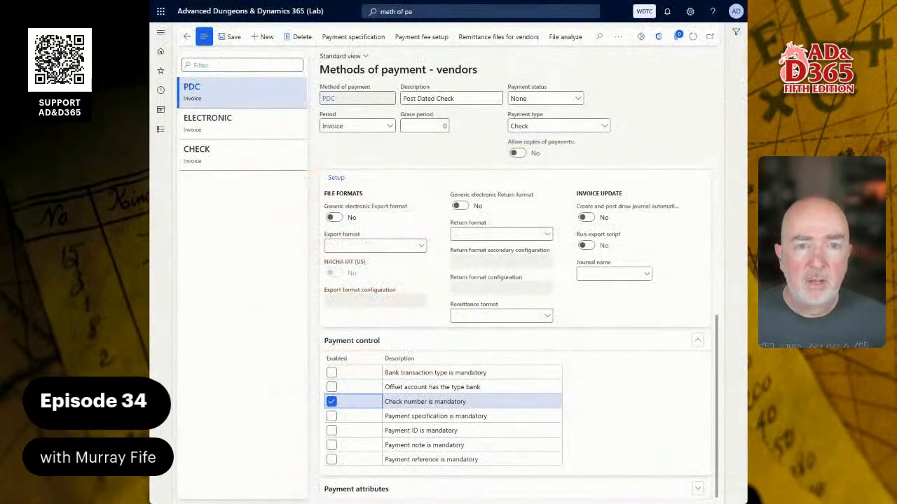
# Switch back to Dynamics 365 and open the Ledger and sales tax settings of the Accounts payable parameters.
pyautogui.click(420, 12)
pyautogui.write('acc pa')
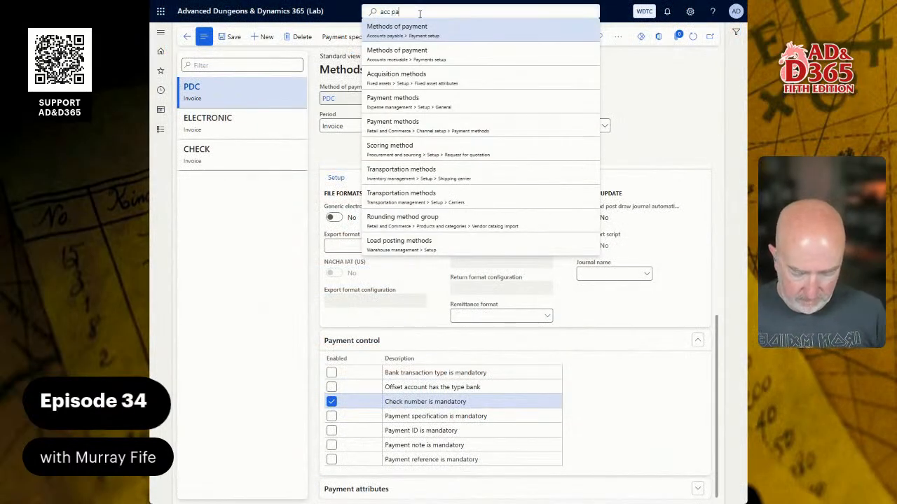
pyautogui.write('y par')
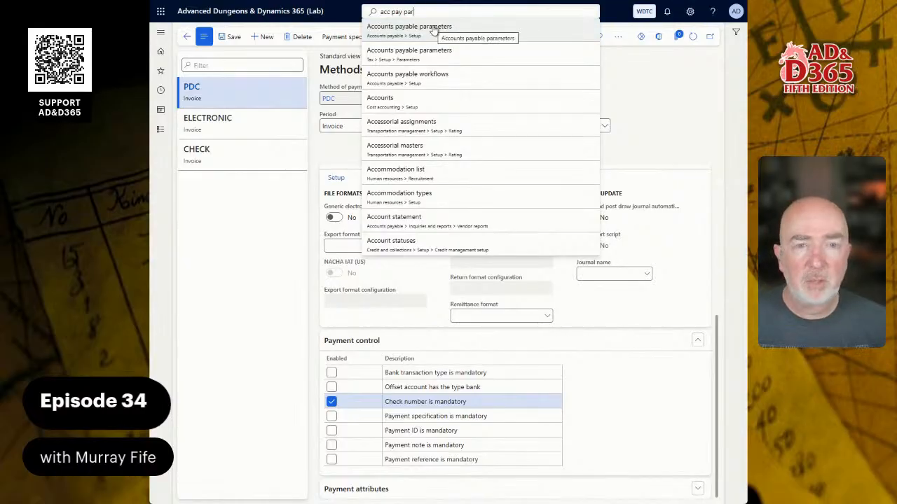
pyautogui.click(160, 132)
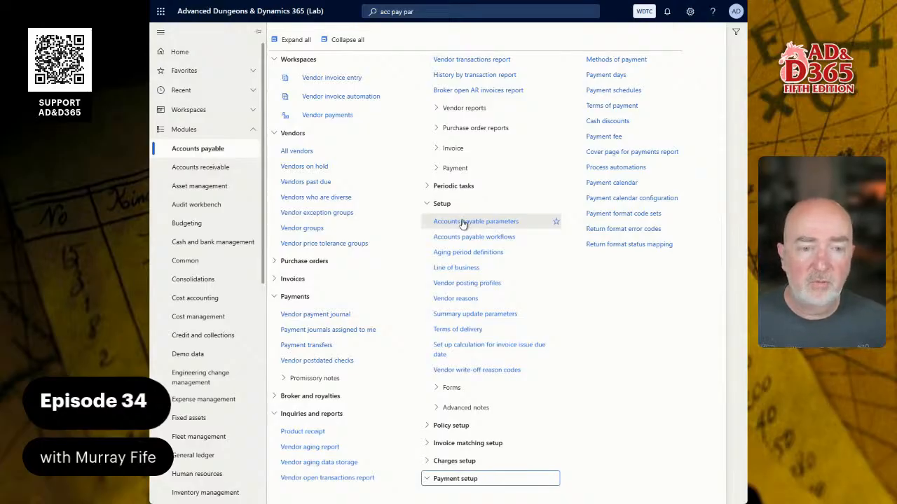
pyautogui.click(462, 223)
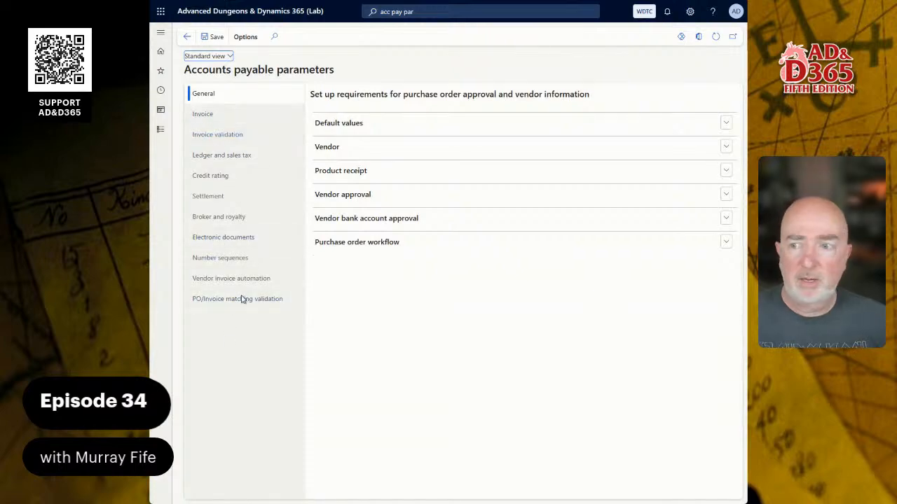
pyautogui.click(223, 155)
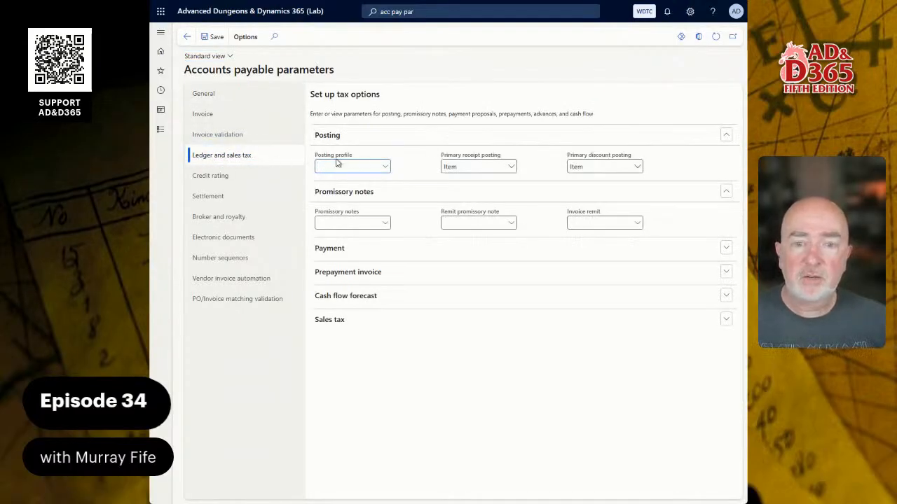
# Set the default posting profile to GENERAL and the posting profile for payment journals with prepayment to PREPAYMENT.
pyautogui.click(386, 166)
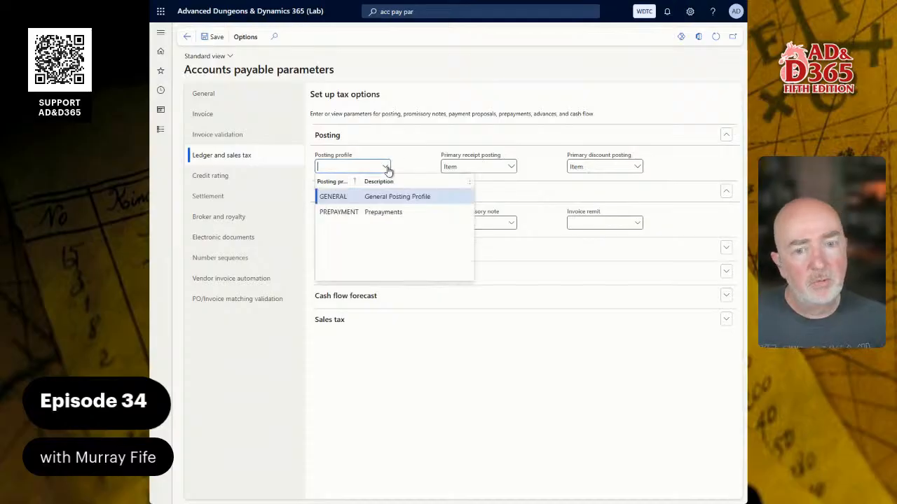
pyautogui.click(355, 197)
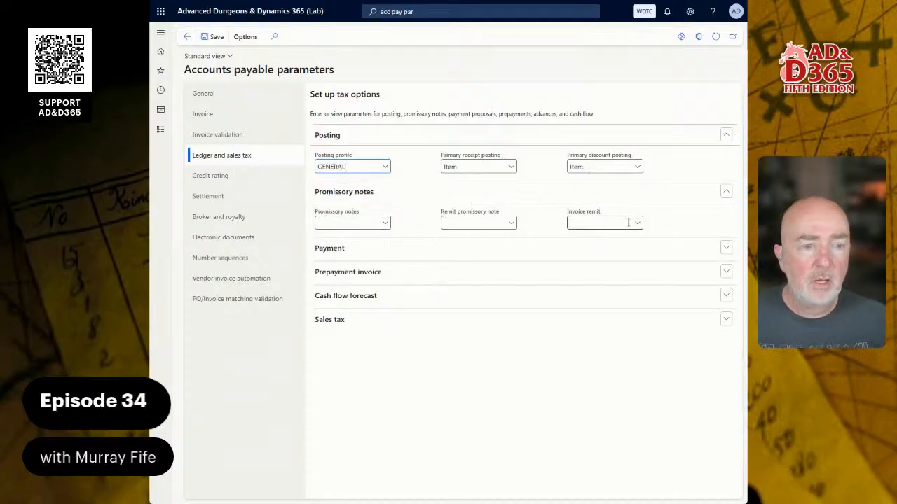
pyautogui.click(355, 253)
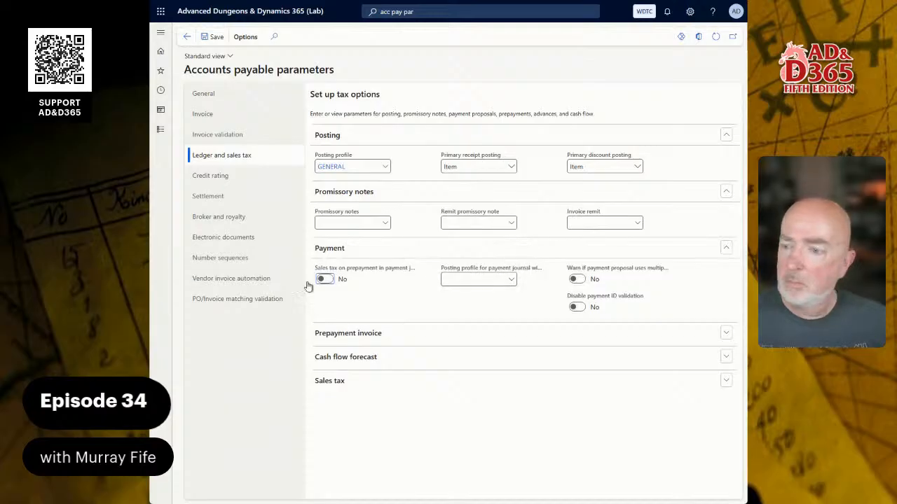
pyautogui.click(508, 281)
pyautogui.click(464, 327)
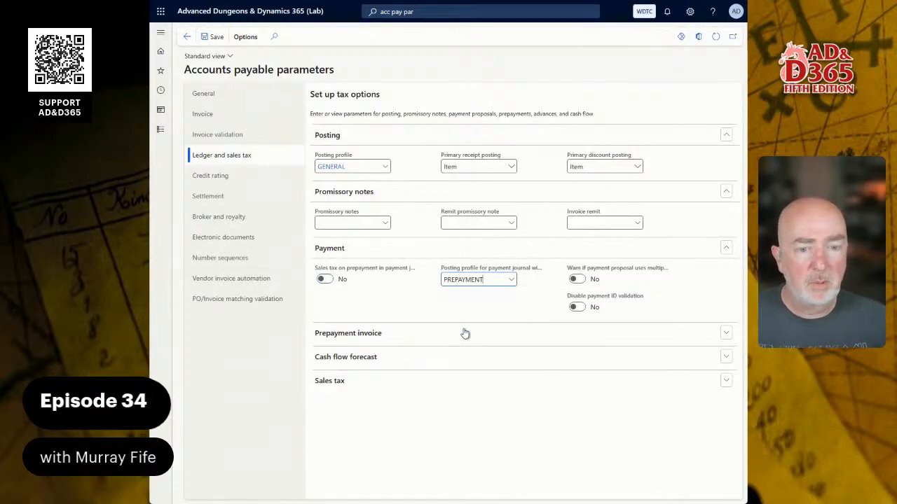
# Set the posting profile with prepayment vendor invoice to PREPAYMENT in the Prepayment invoice settings.
pyautogui.click(419, 334)
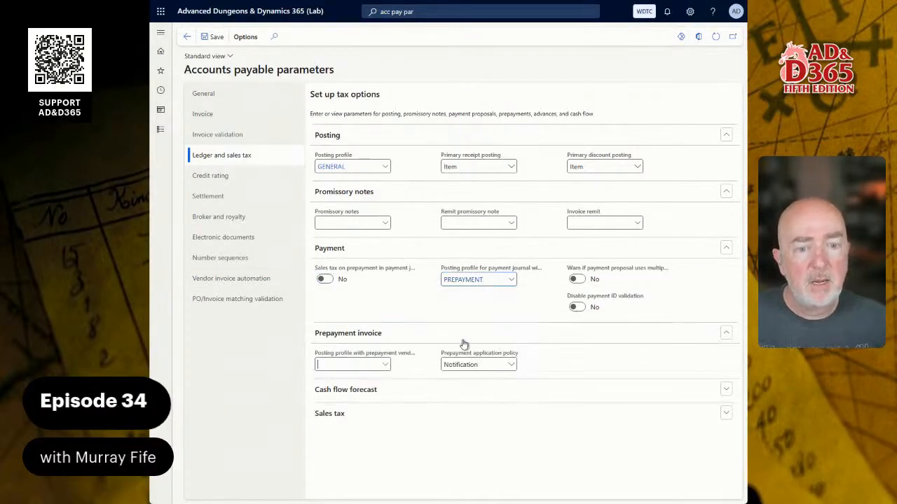
pyautogui.click(384, 365)
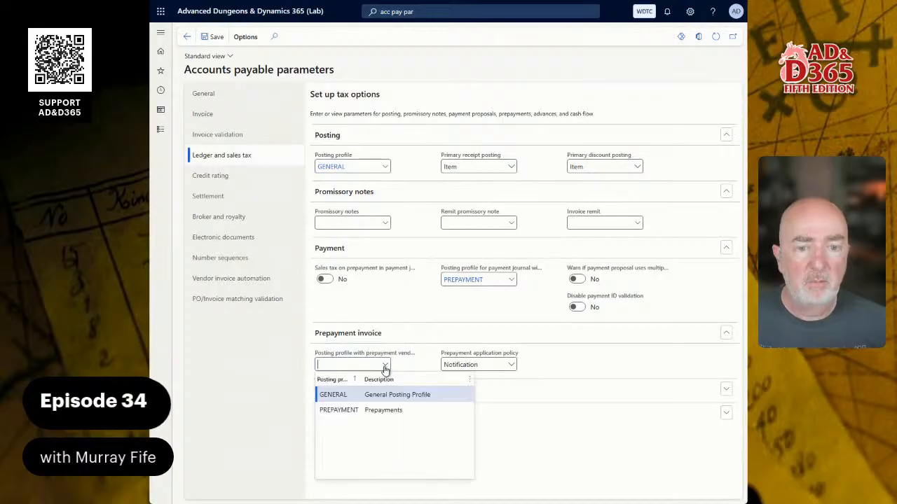
pyautogui.click(354, 413)
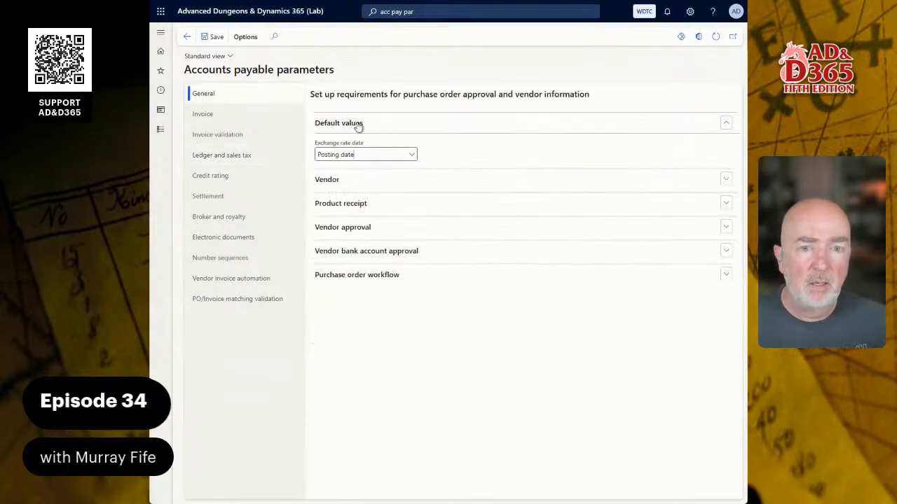
# Review all General sections and the Invoice, Invoice validation and Settlement parameters, including Settle remainder, and leave the Accounts payable parameters.
pyautogui.rightClick(356, 125)
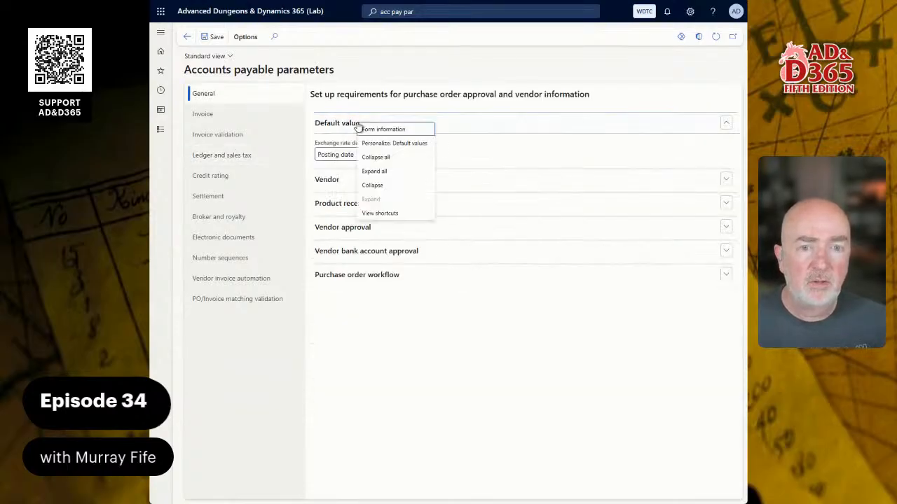
pyautogui.click(396, 176)
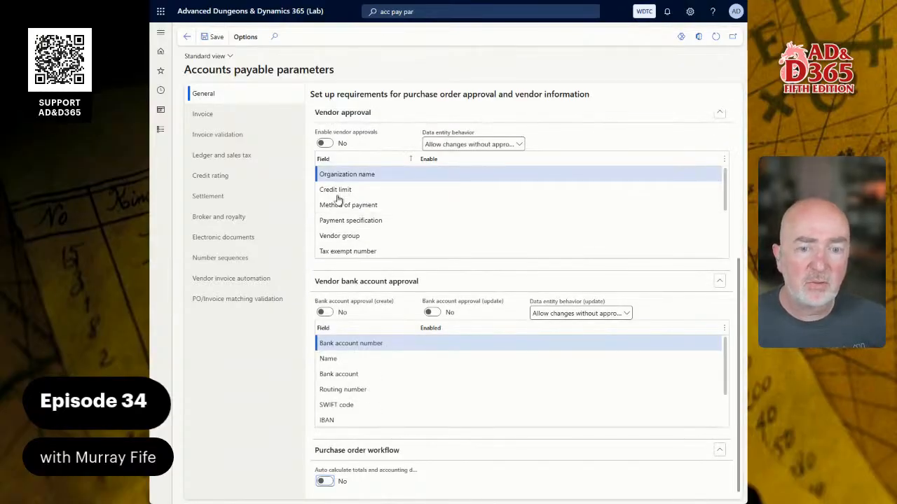
pyautogui.scroll(-2, 370, 389)
pyautogui.scroll(2, 370, 390)
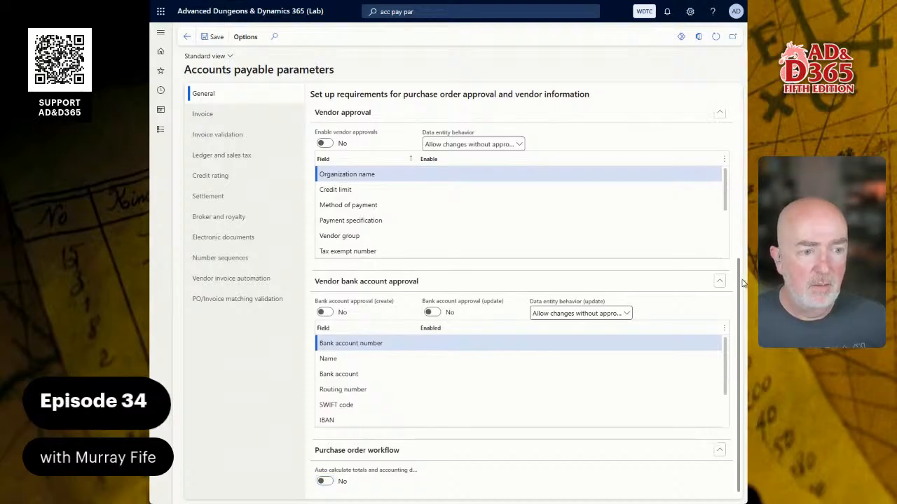
pyautogui.scroll(4, 700, 197)
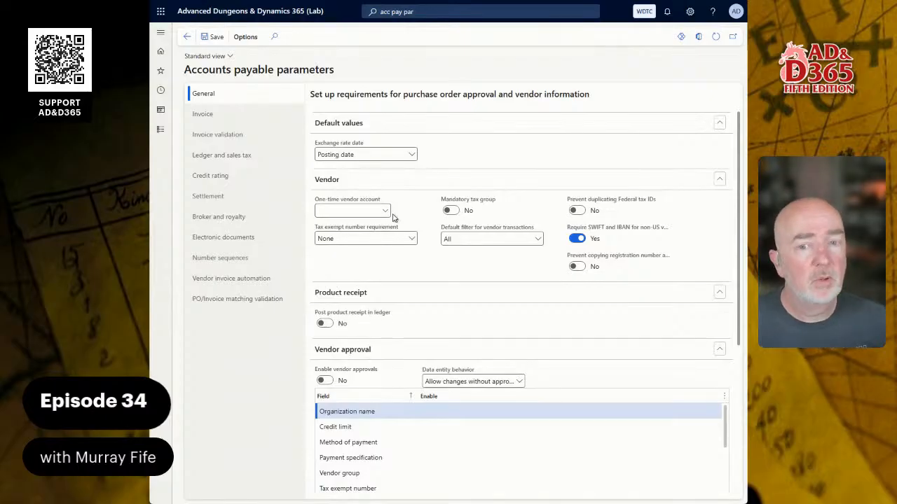
pyautogui.click(202, 114)
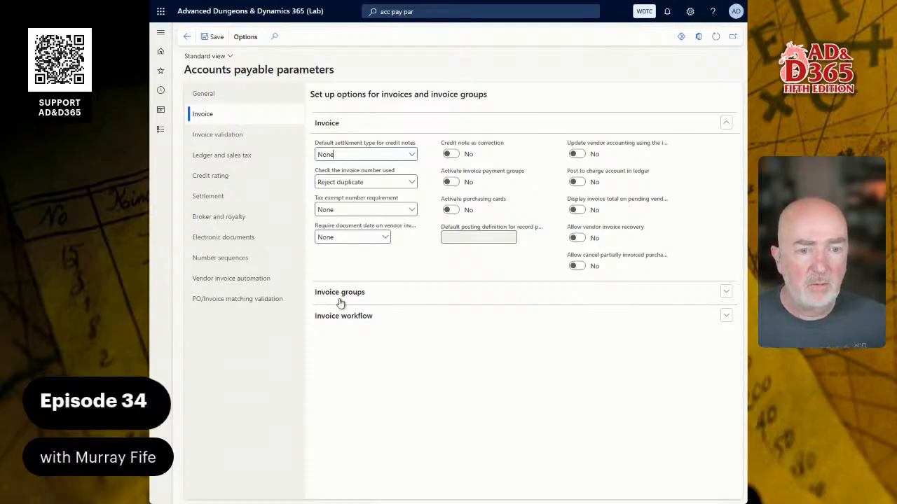
pyautogui.click(234, 138)
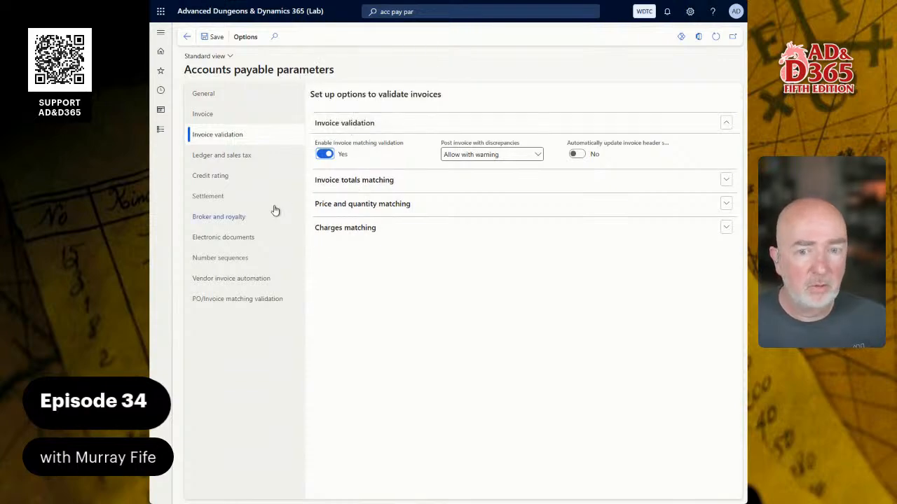
pyautogui.click(254, 203)
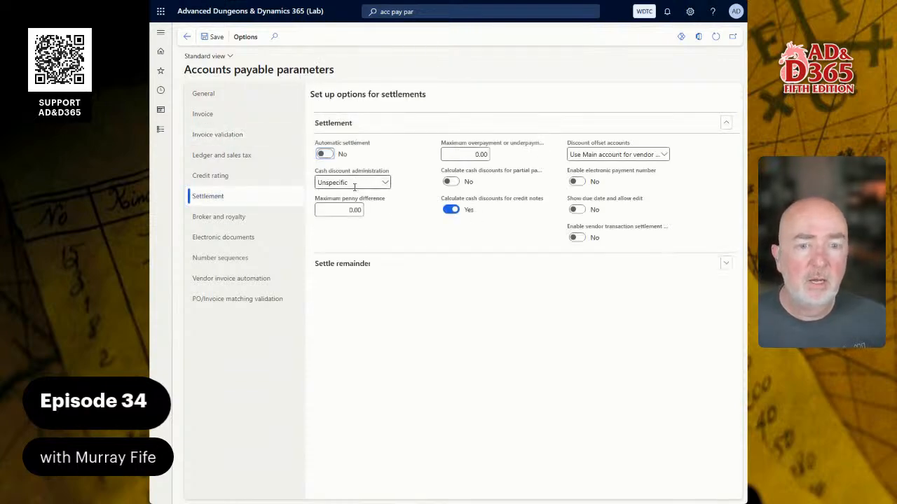
pyautogui.click(359, 265)
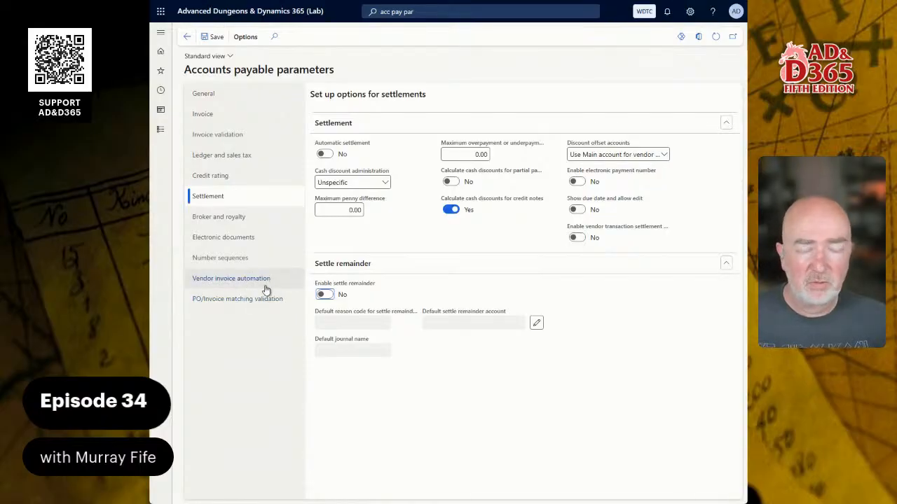
pyautogui.click(187, 37)
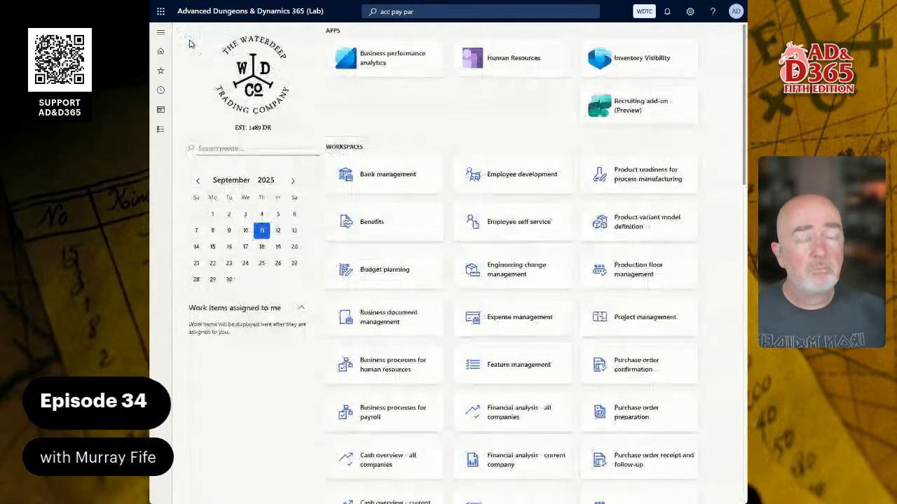